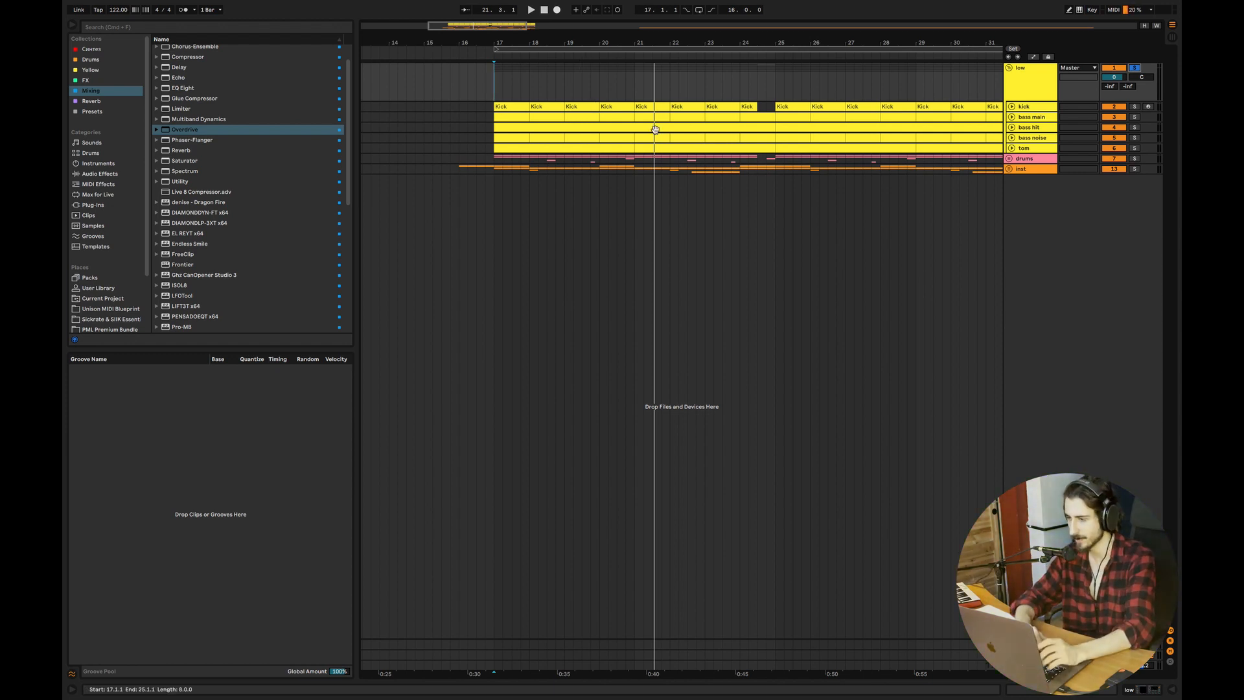
# Step: Unfold the bass main track, solo it and play the arrangement from bar 17
pyautogui.click(1012, 116)
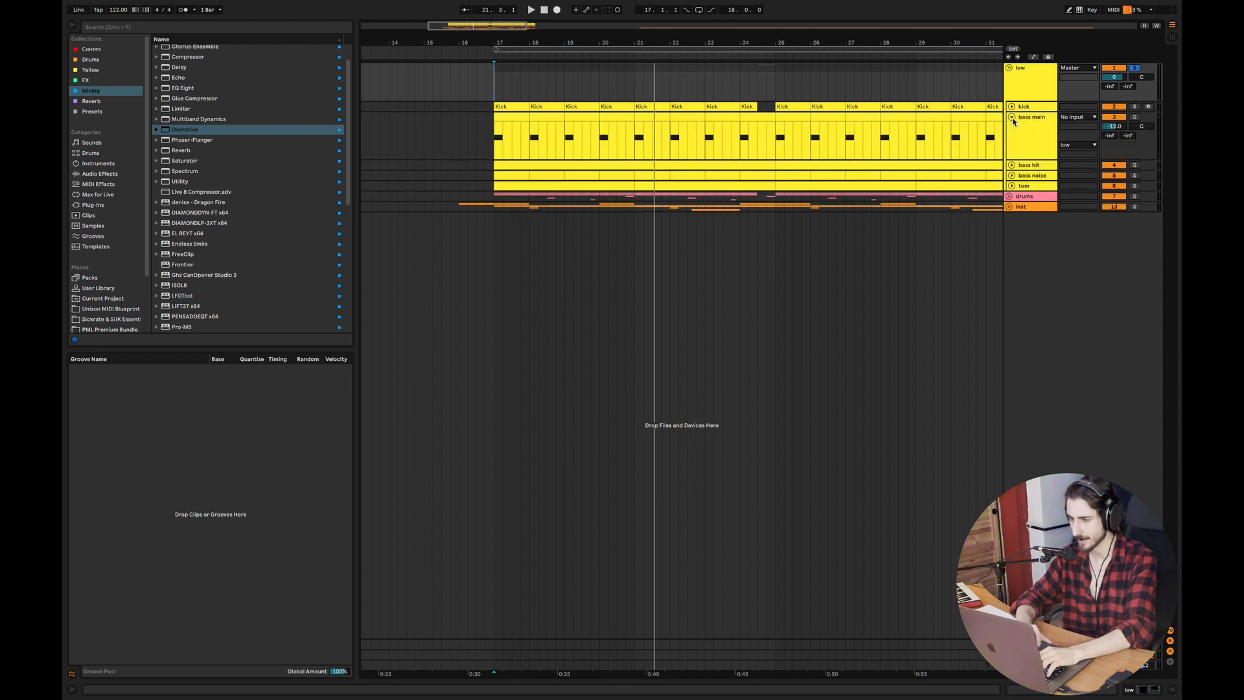
pyautogui.click(495, 144)
pyautogui.click(1134, 117)
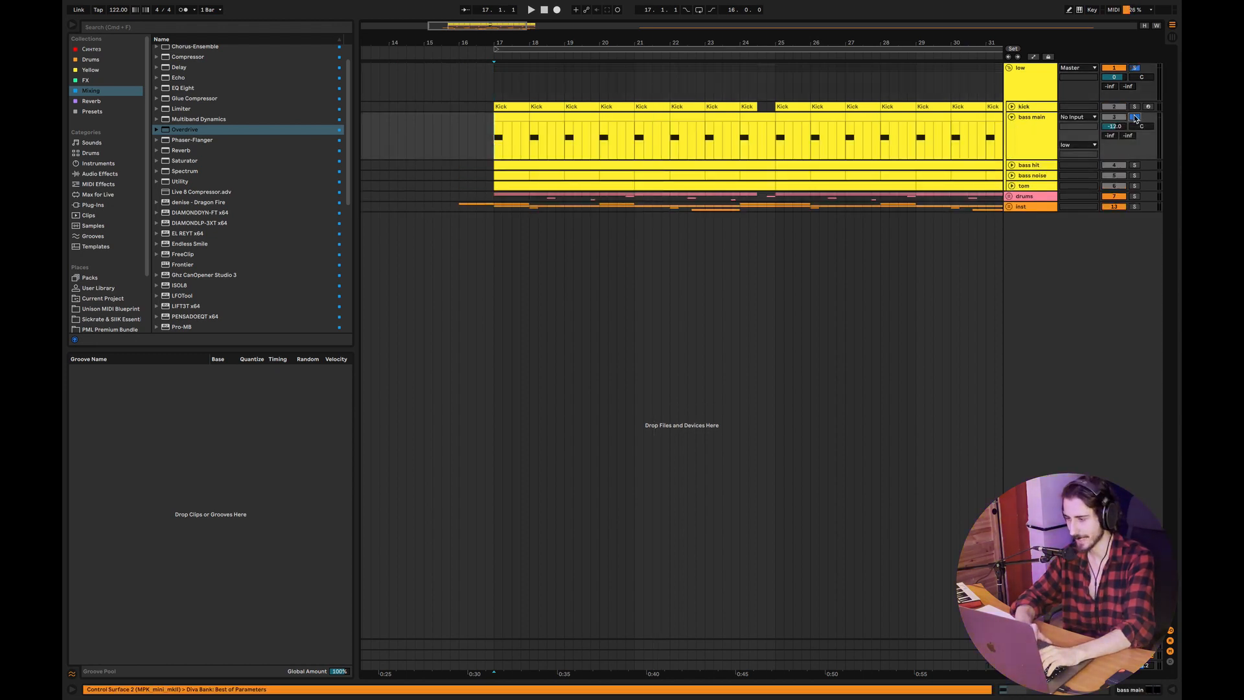
pyautogui.press('space')
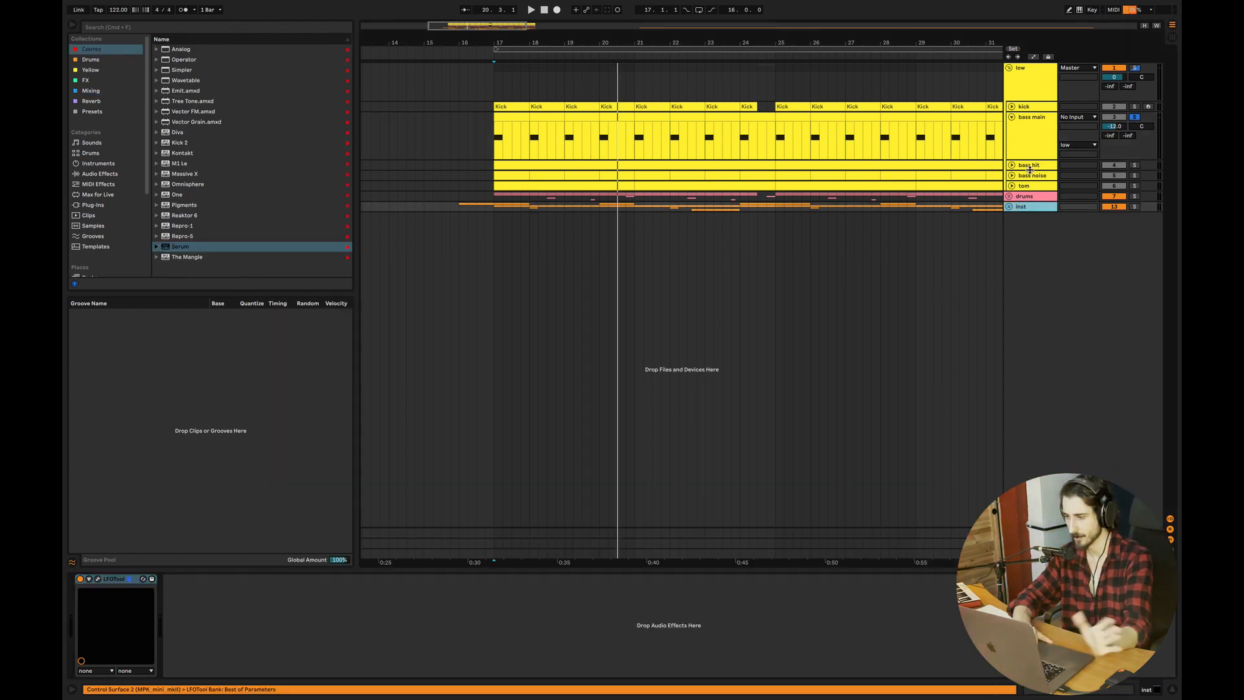
# Step: Open the Diva instrument on the bass main track, examine its oscillator and filter settings, and close it
pyautogui.click(1034, 156)
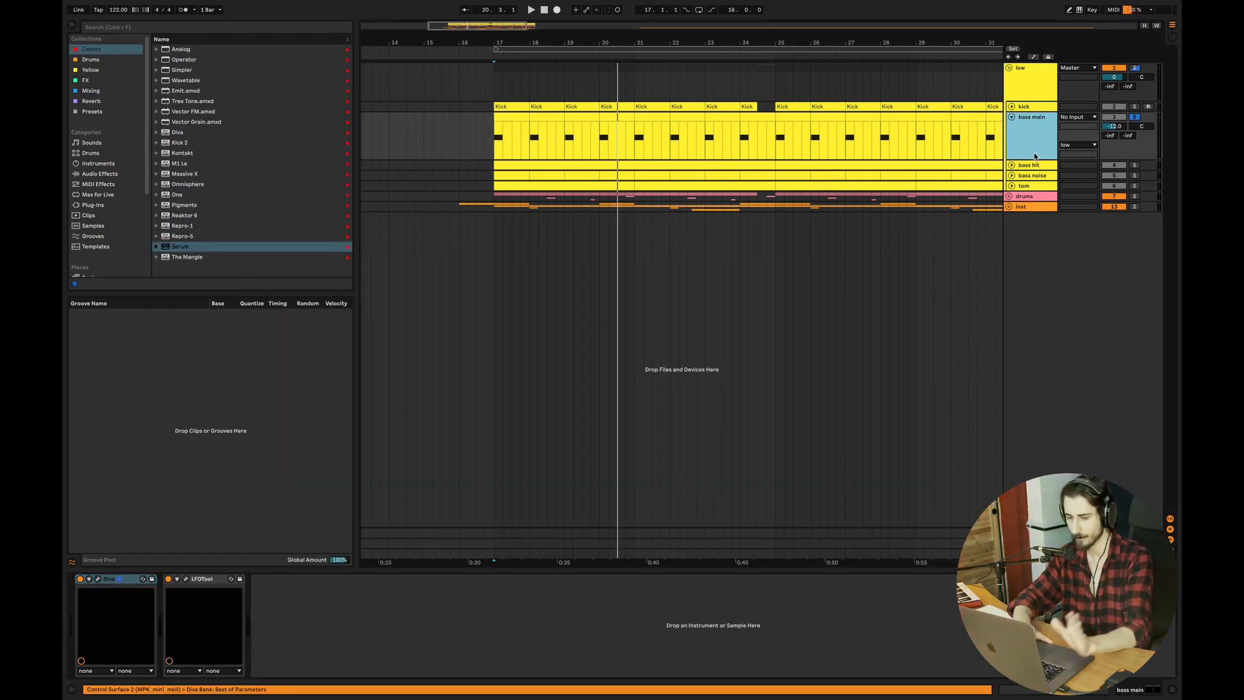
pyautogui.click(103, 581)
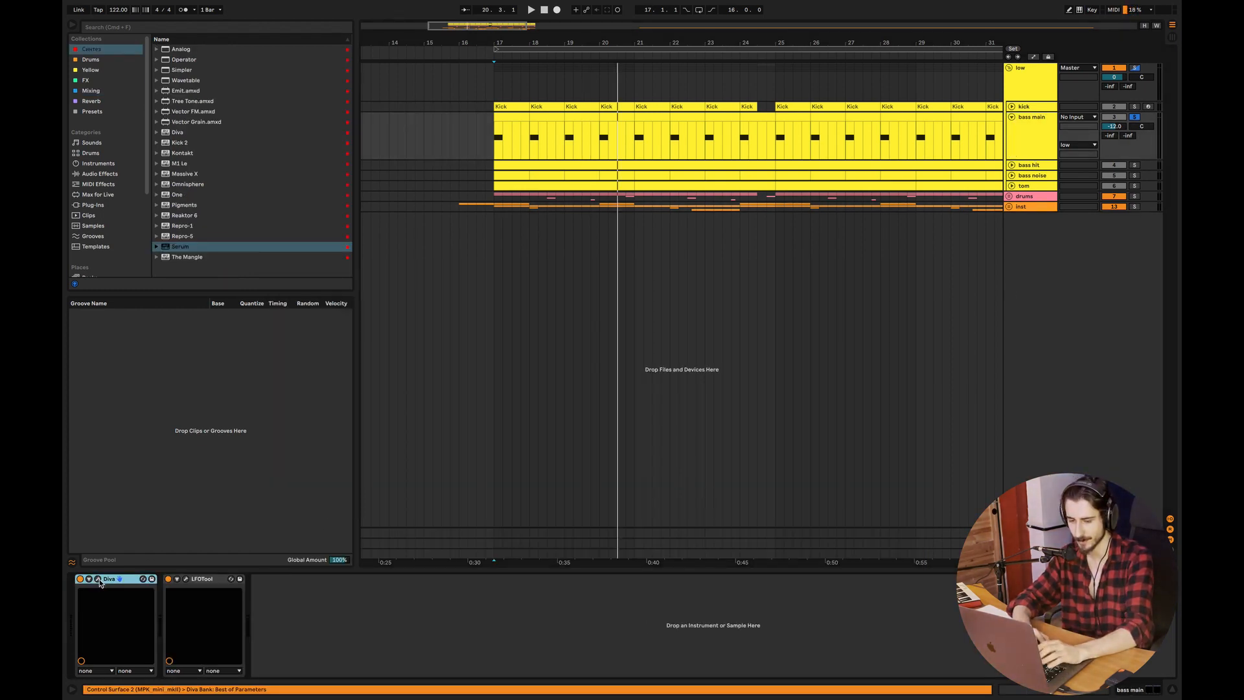
pyautogui.click(99, 580)
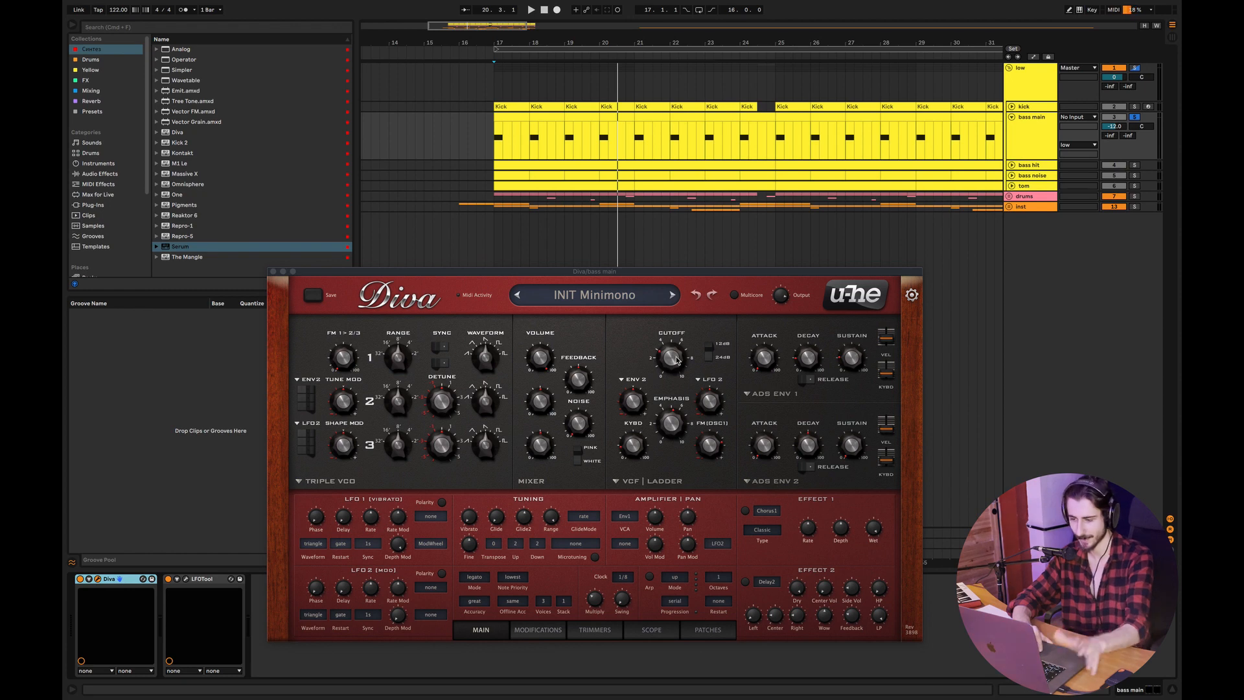
pyautogui.moveTo(677, 361); pyautogui.dragTo(676, 362)
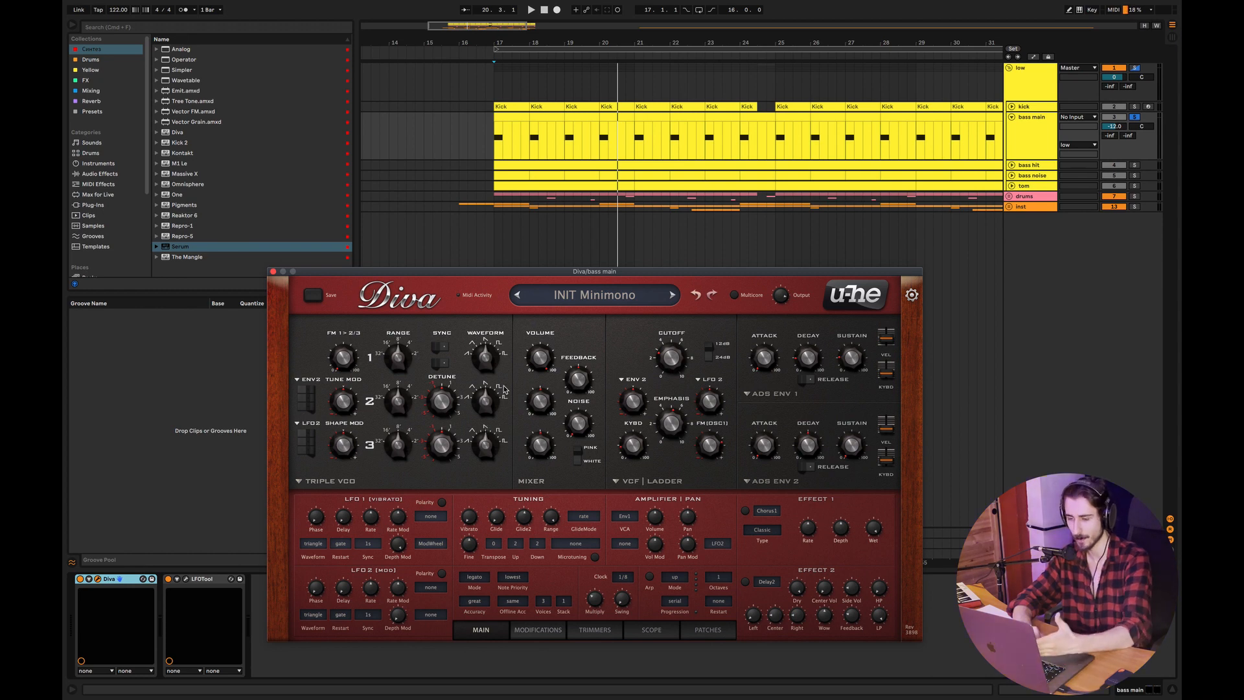
pyautogui.click(272, 271)
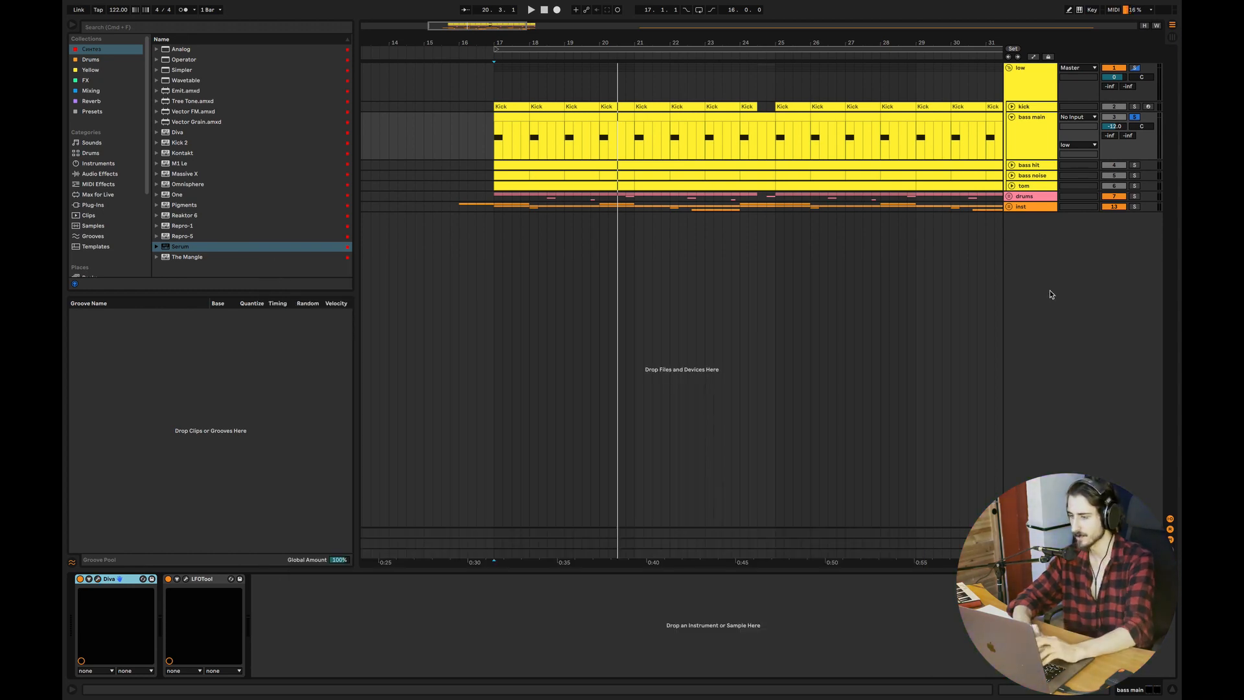
# Step: Unfold the bass hit track, solo it and play it from bar 17
pyautogui.click(1012, 165)
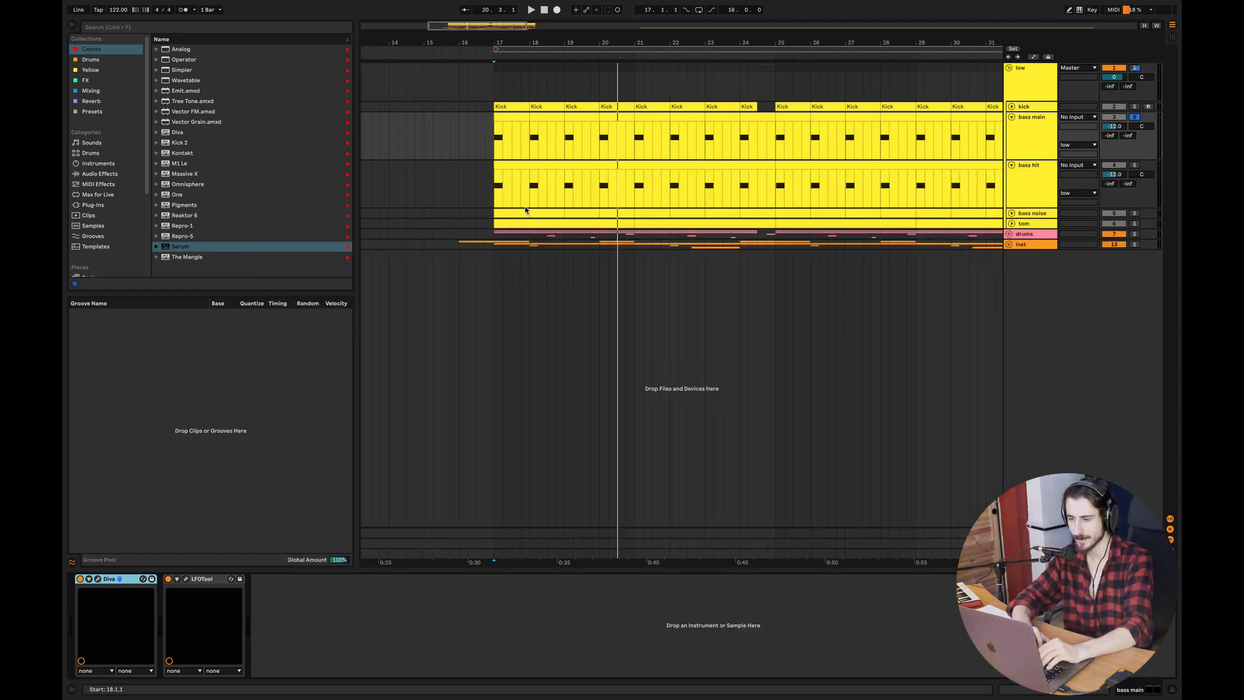
pyautogui.click(493, 195)
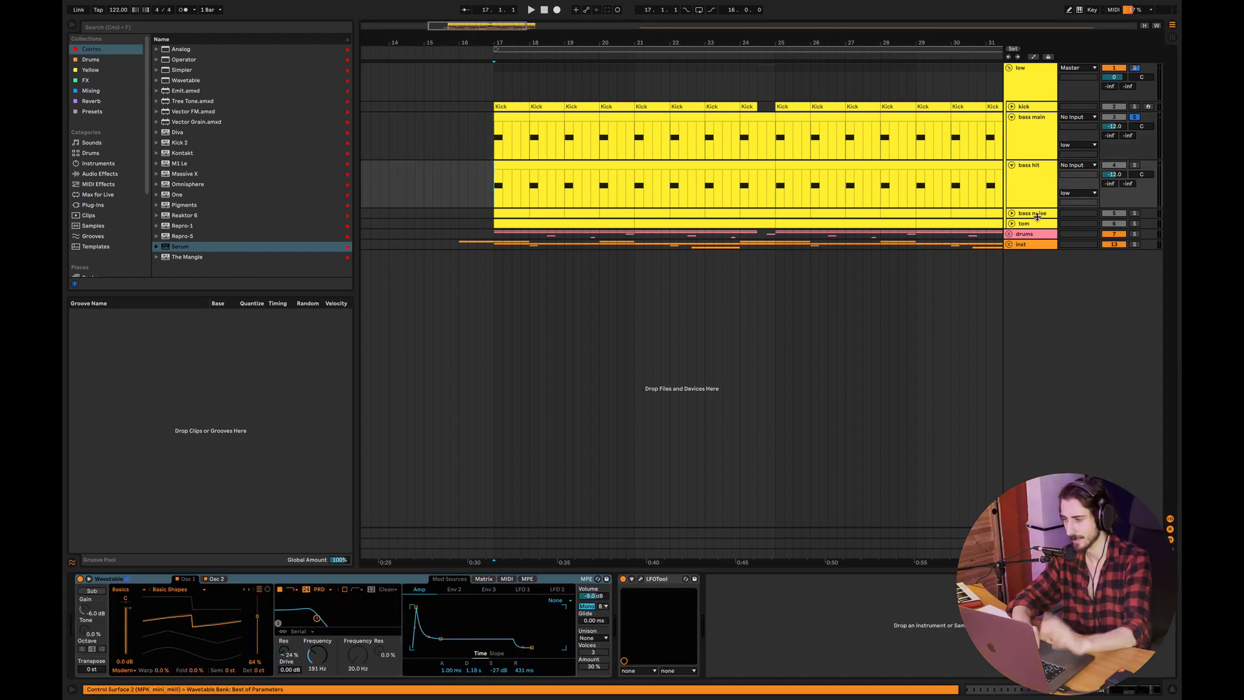
pyautogui.click(1134, 166)
pyautogui.click(1033, 181)
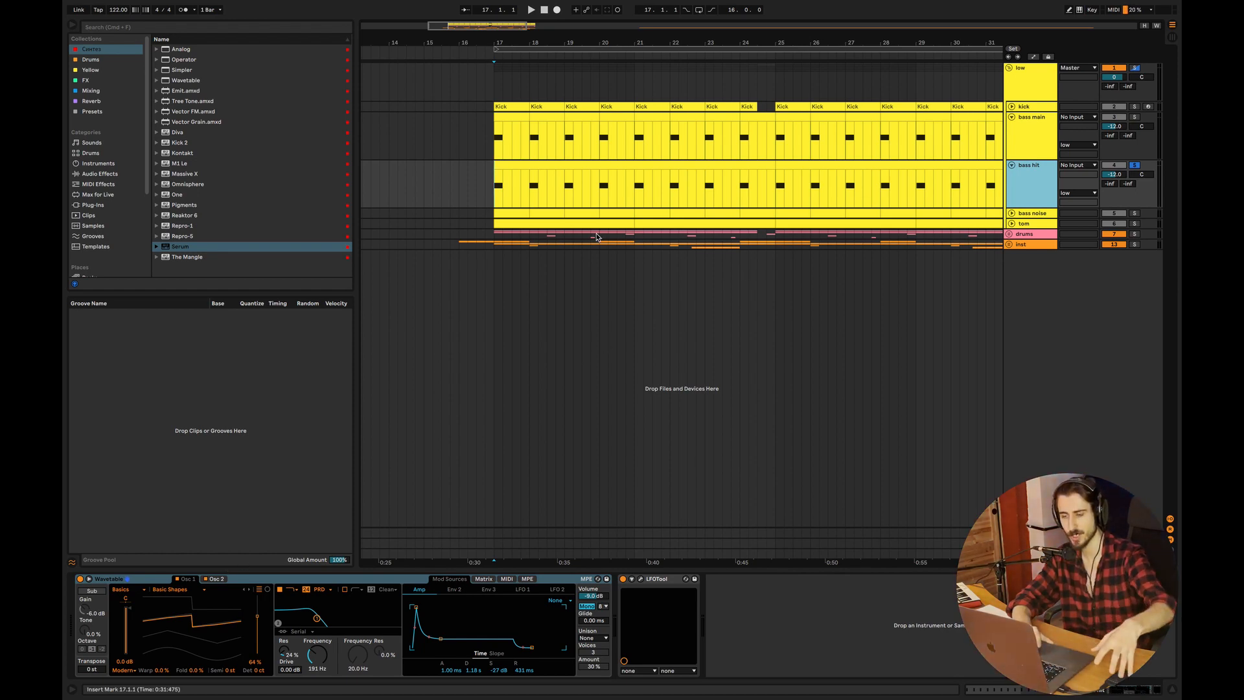
pyautogui.click(496, 195)
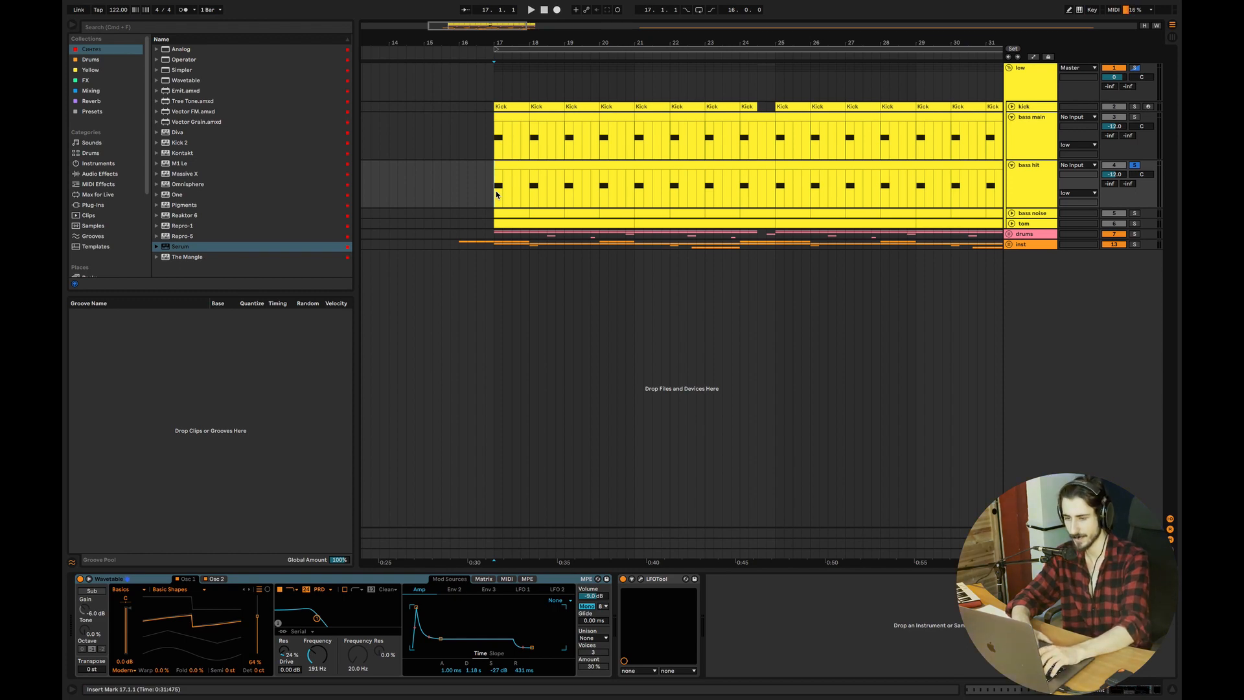
pyautogui.press('space')
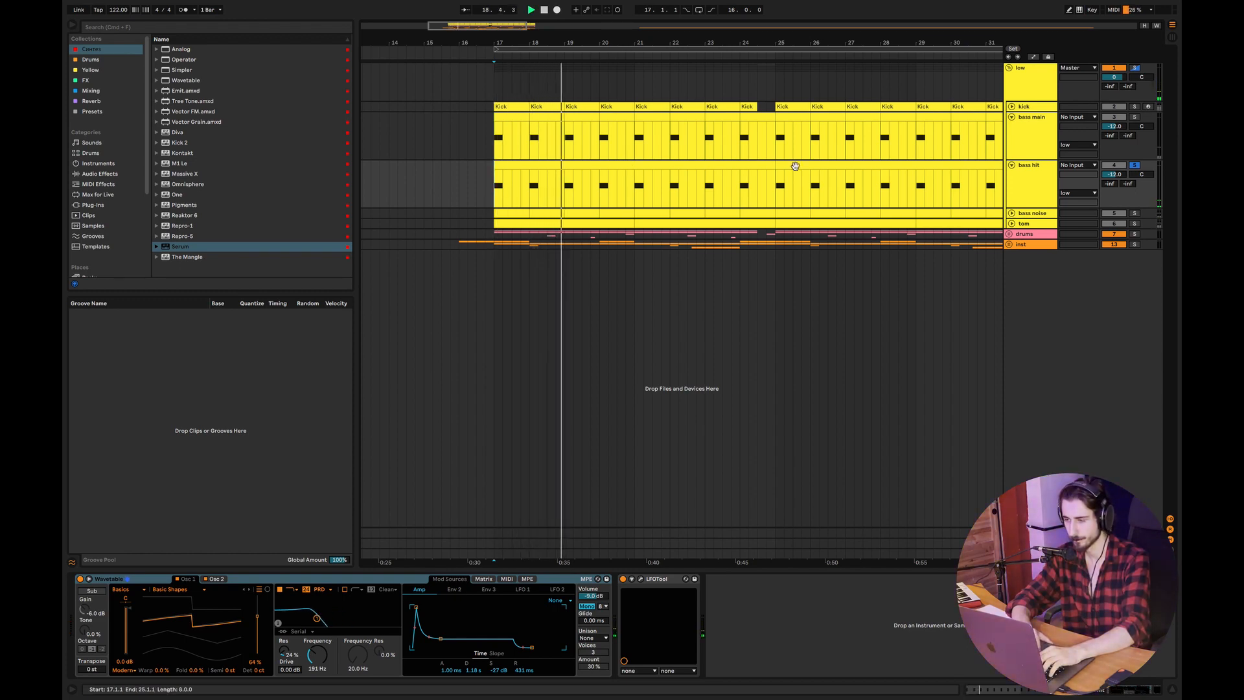
pyautogui.press('space')
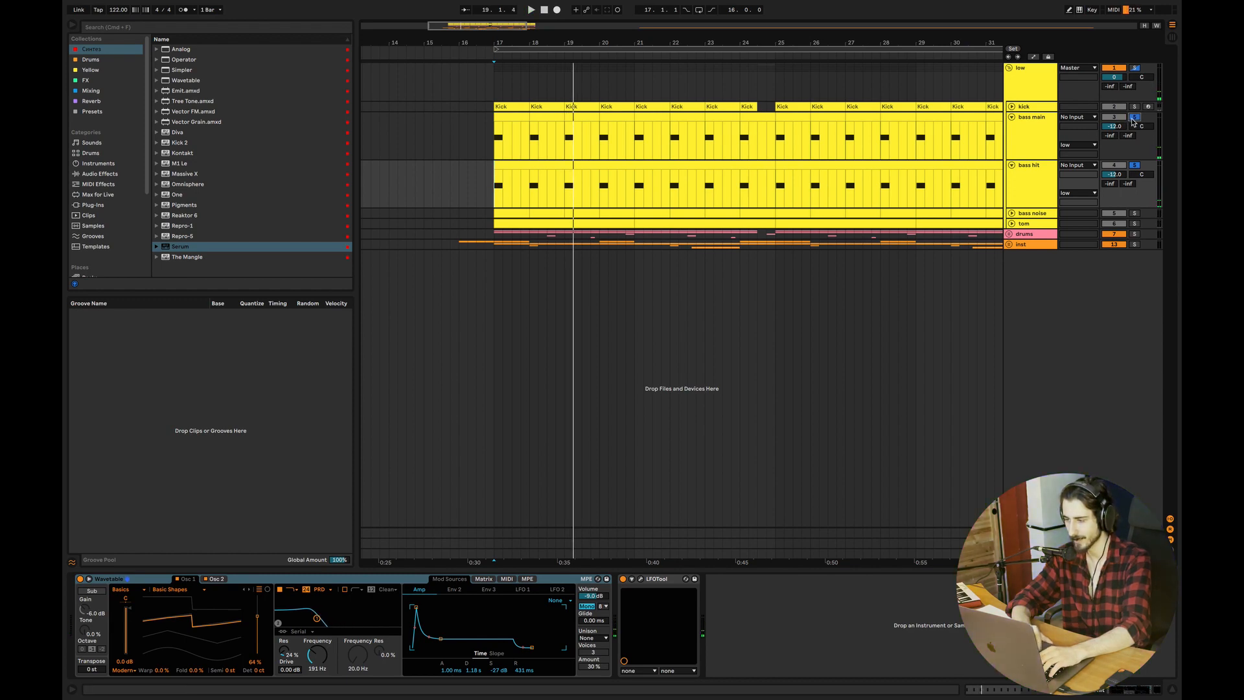
# Step: Solo the kick with both bass tracks, play from bar 17, and take bass hit out of solo to compare
pyautogui.click(1134, 107)
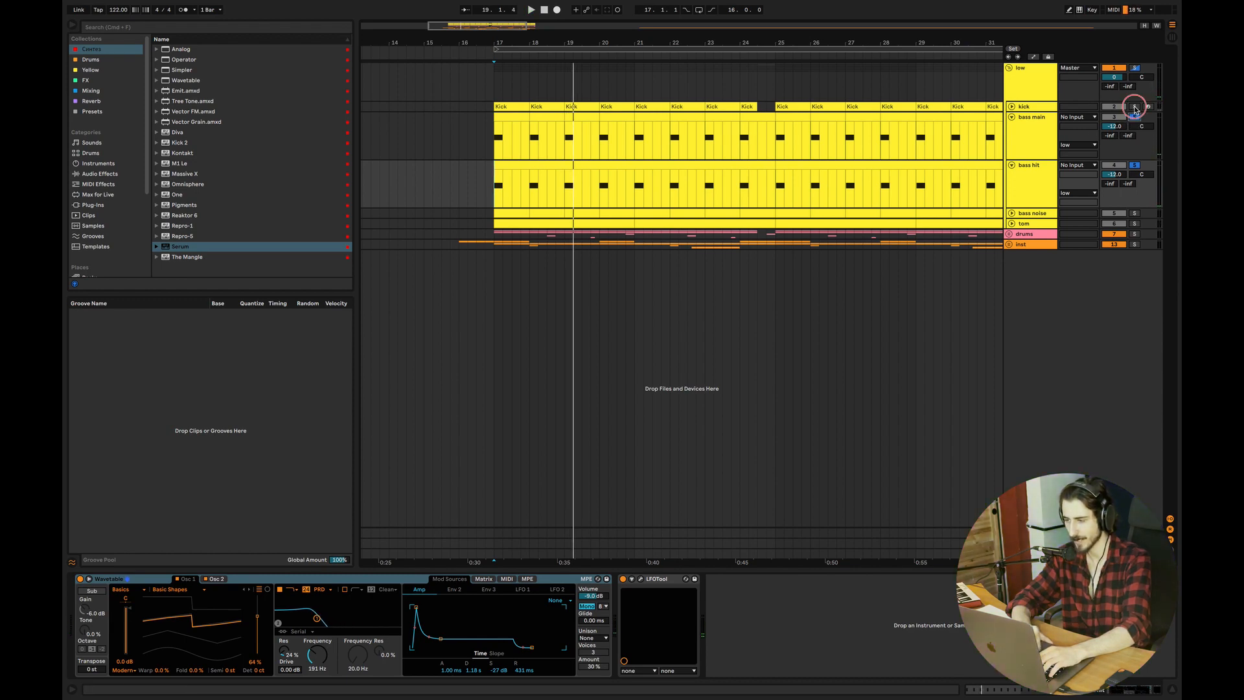
pyautogui.click(496, 194)
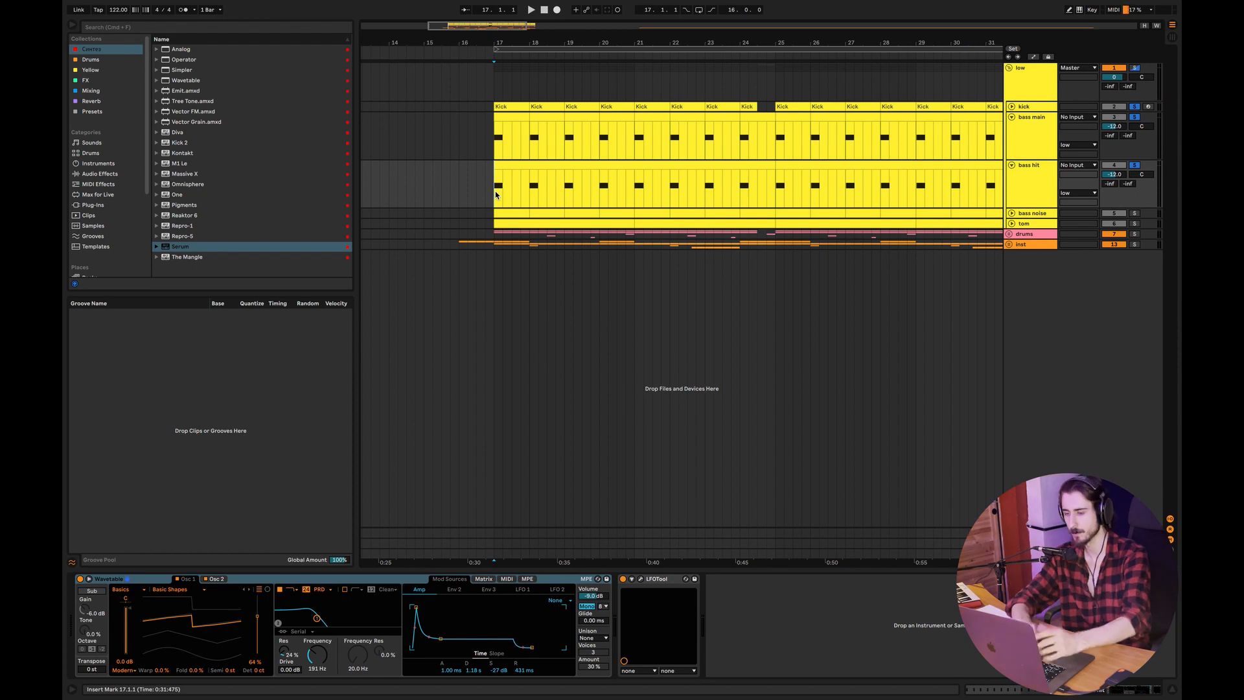
pyautogui.press('space')
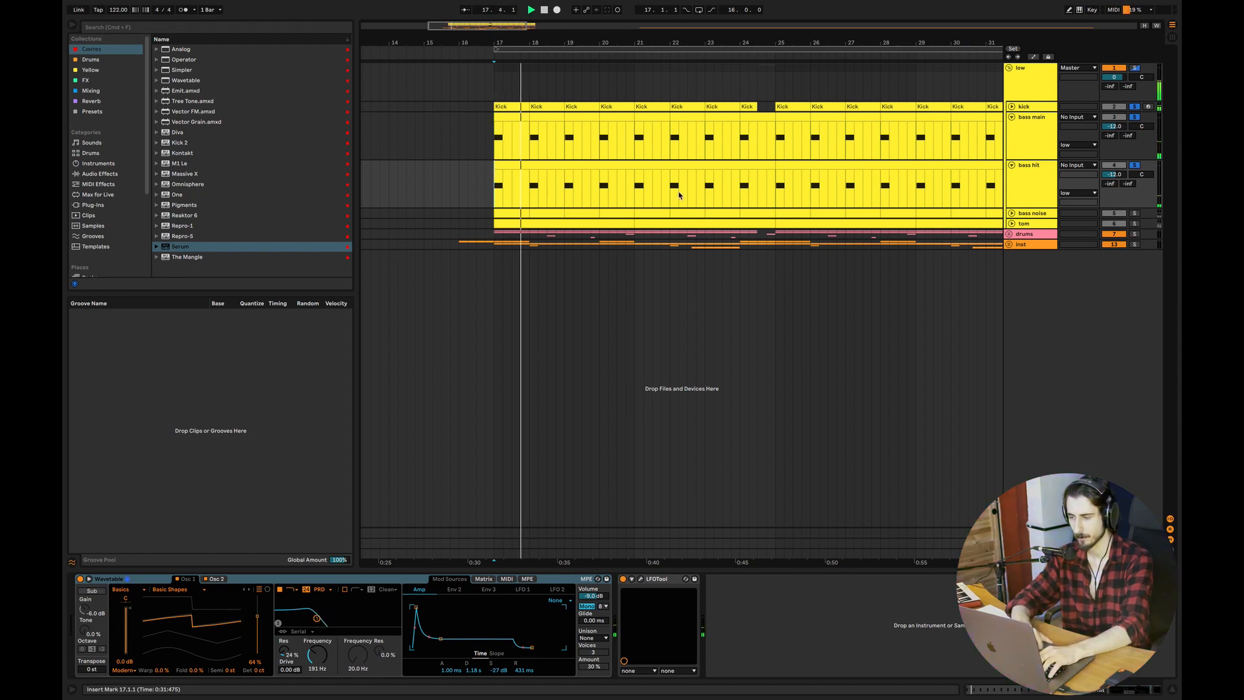
pyautogui.click(1133, 166)
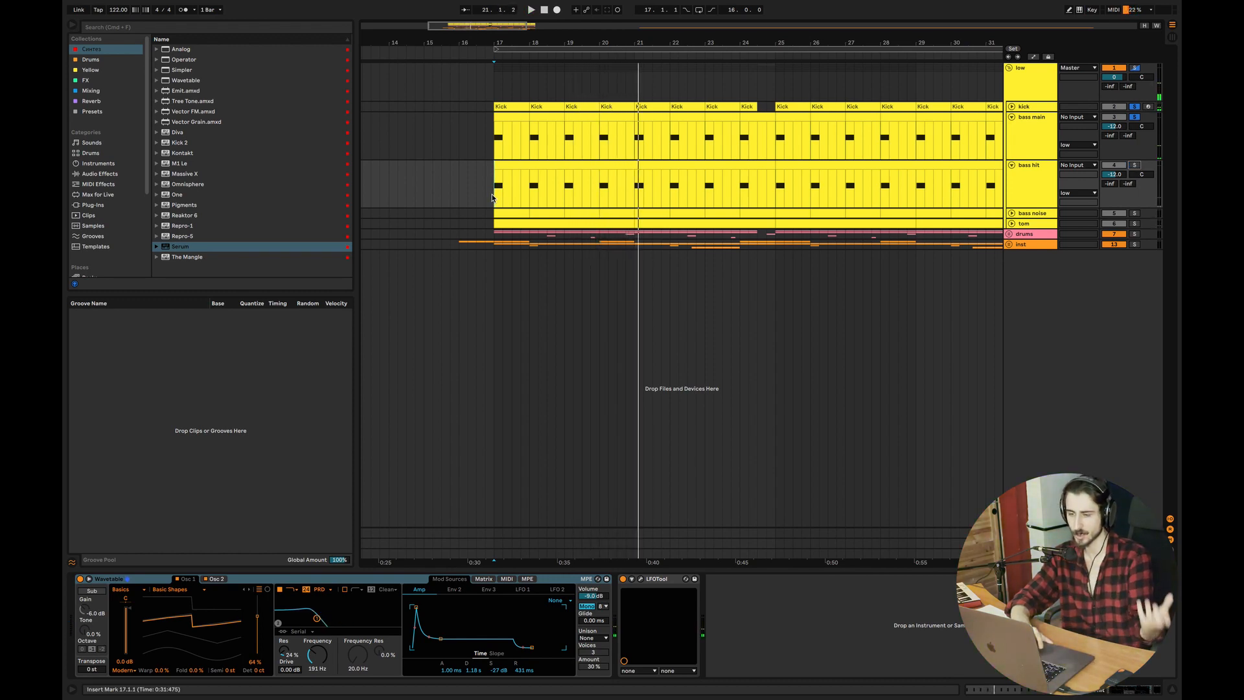
# Step: Compare oscillators 1 and 2 of the bass hit's Wavetable instrument and play the section again
pyautogui.click(216, 580)
pyautogui.click(188, 581)
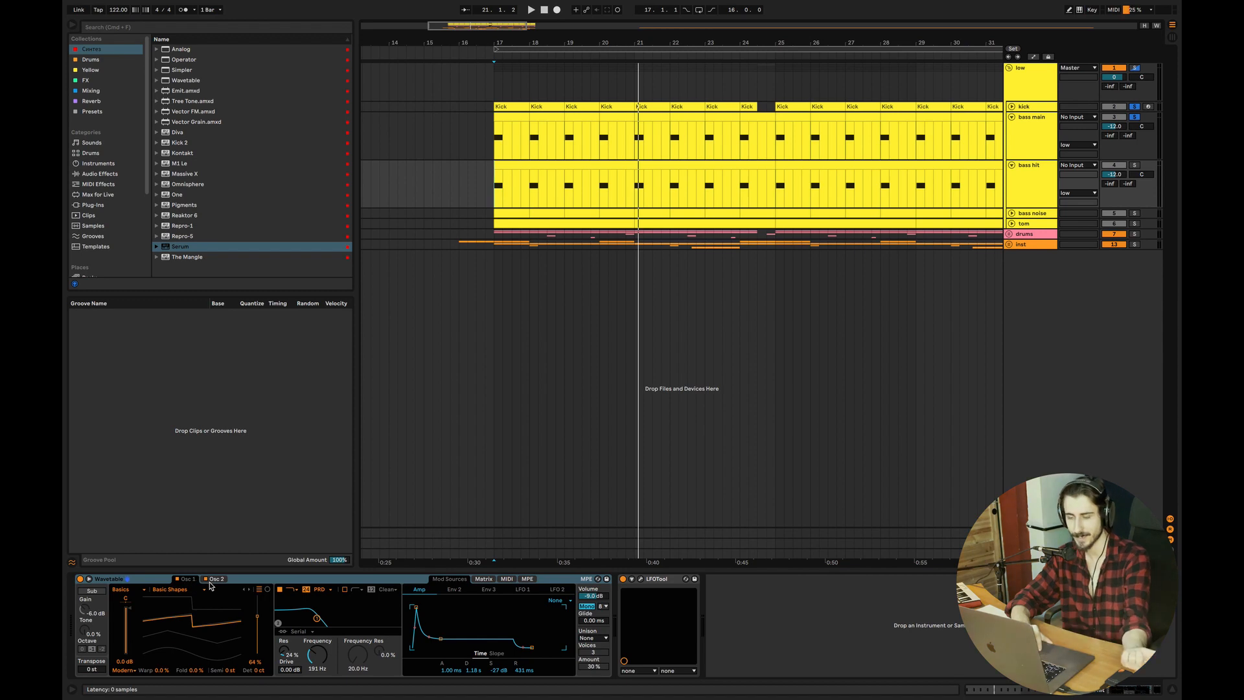
pyautogui.click(217, 581)
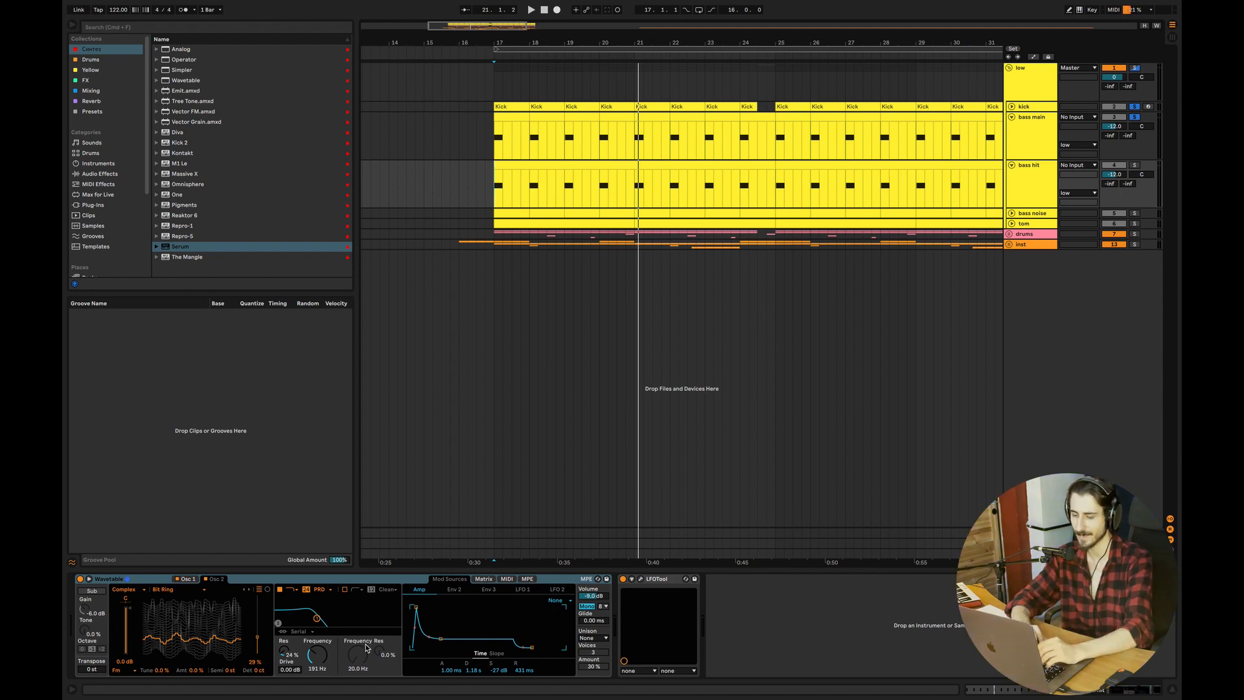
pyautogui.press('space')
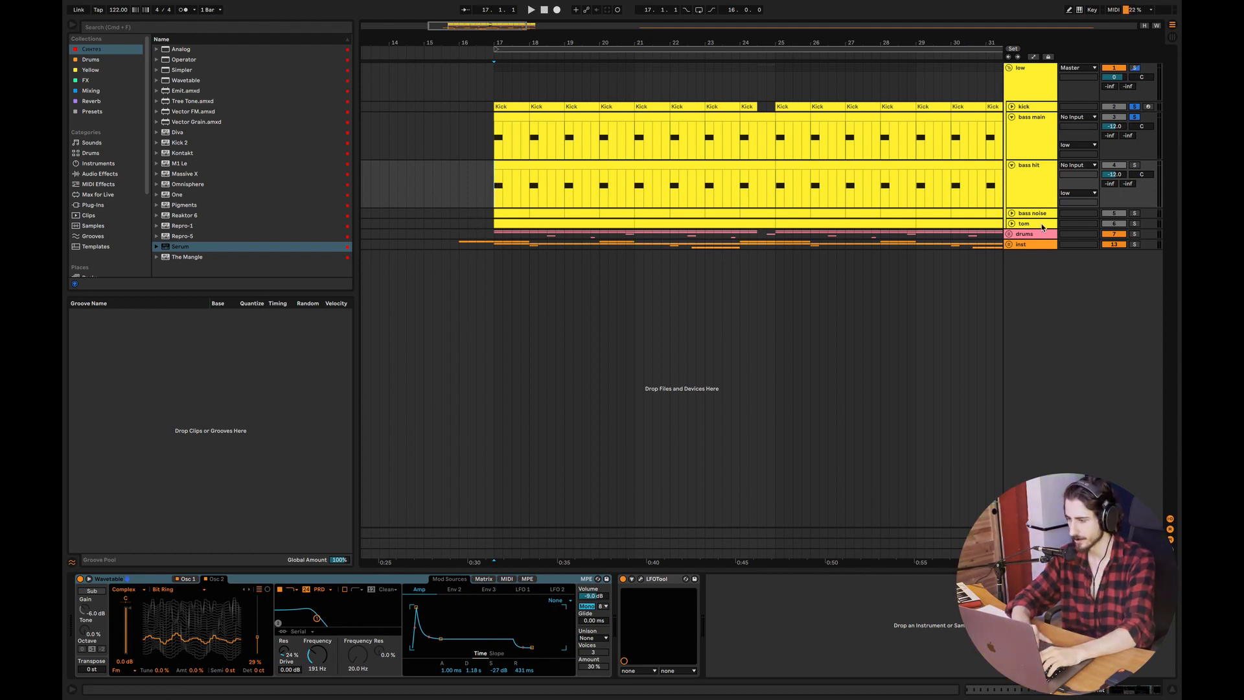
# Step: Unfold the bass noise track, zoom in around bar 17, solo the track and play it from 17.2
pyautogui.click(1011, 214)
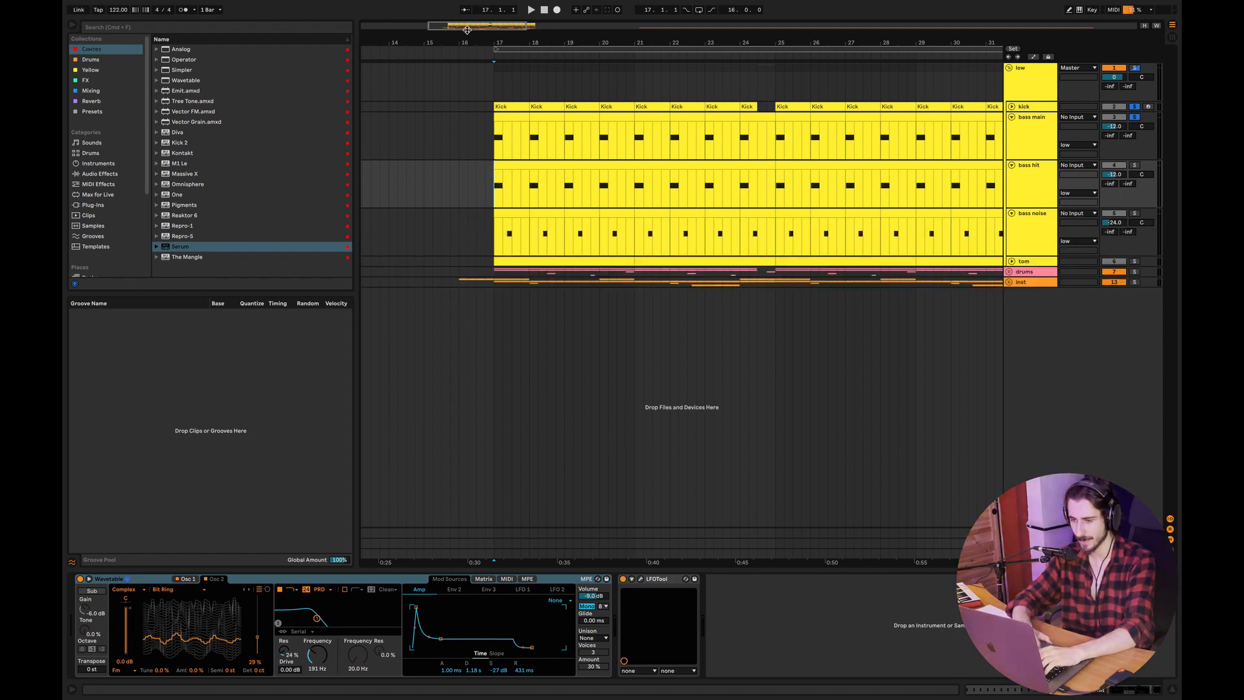
pyautogui.moveTo(467, 27); pyautogui.dragTo(458, 61)
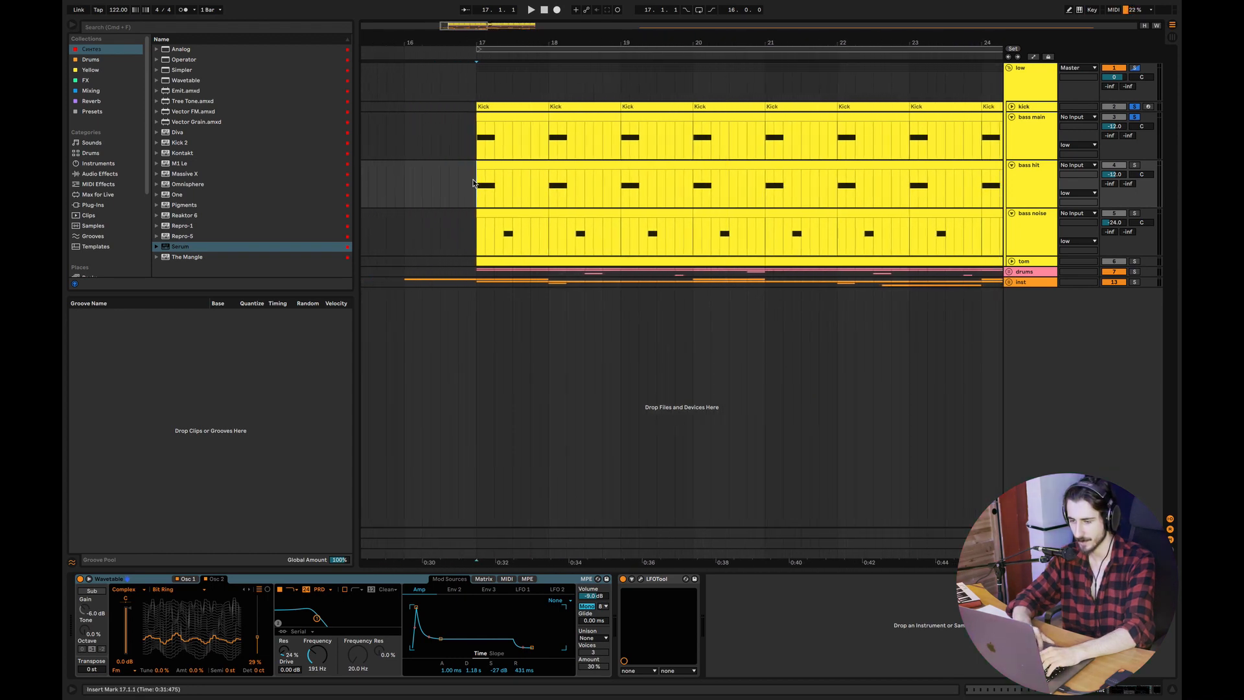
pyautogui.click(496, 233)
pyautogui.click(1135, 213)
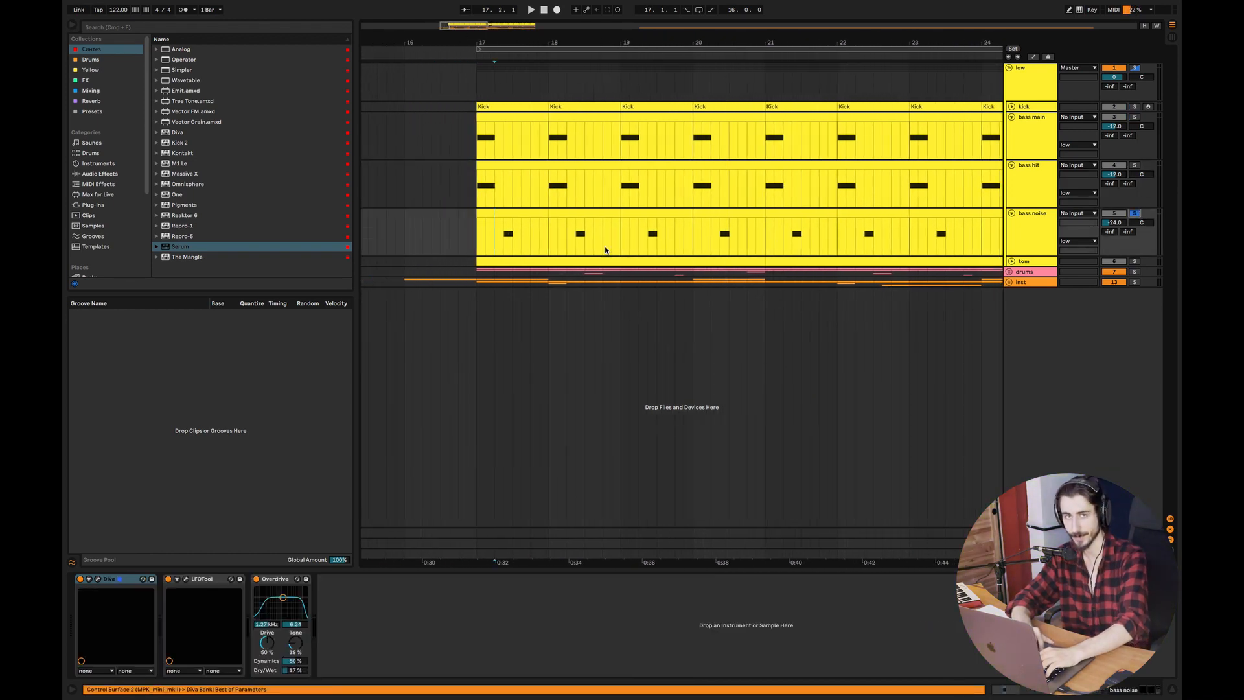
pyautogui.press('space')
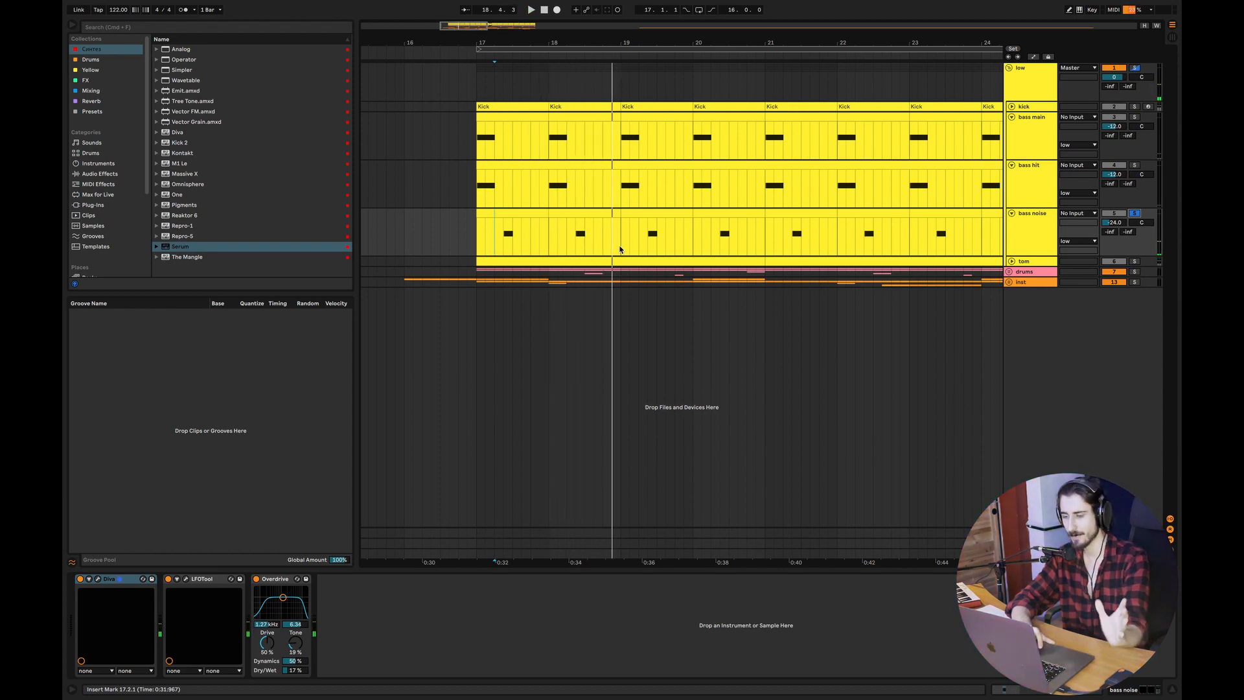
# Step: Open Diva on the bass noise track, set its noise volume to 36.50 during playback, and close the instrument
pyautogui.click(98, 578)
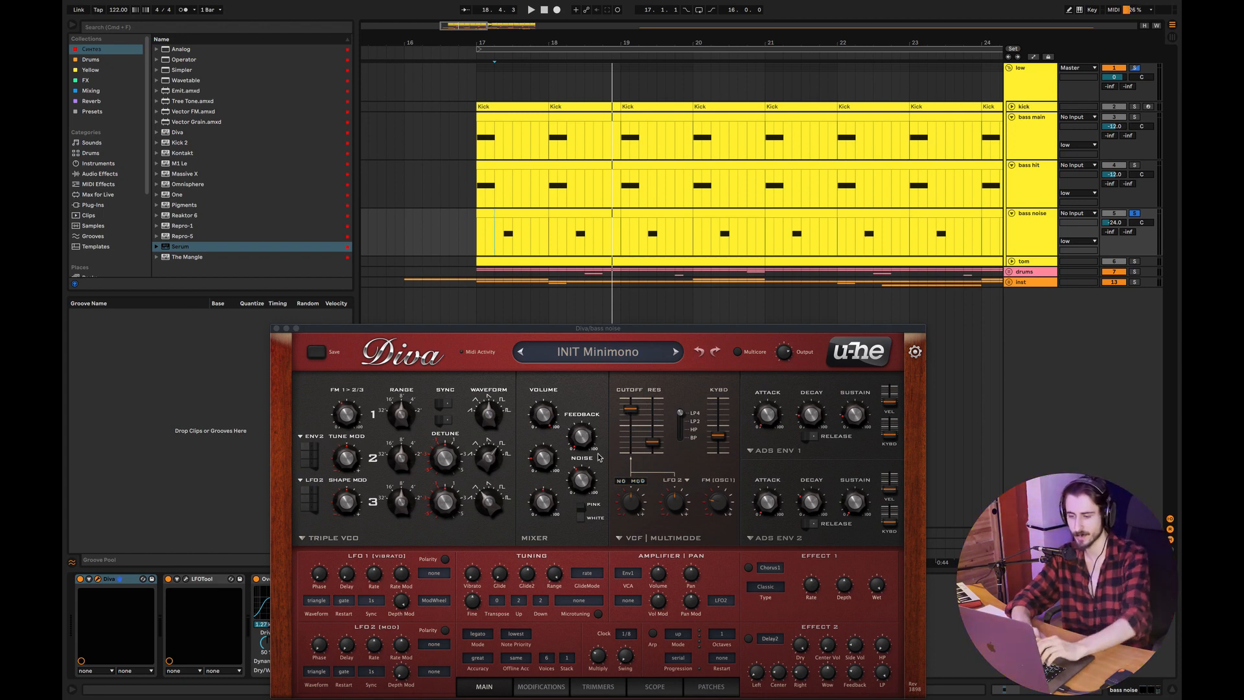
pyautogui.click(586, 490)
pyautogui.press('space')
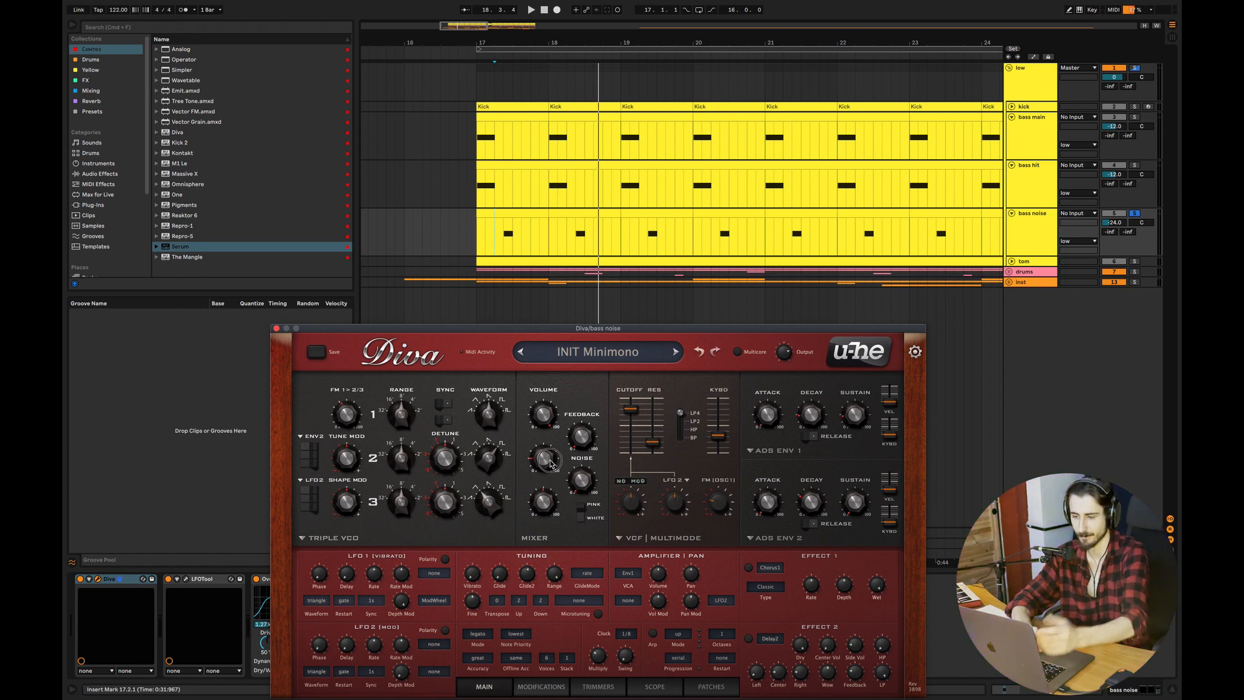
pyautogui.moveTo(545, 460); pyautogui.dragTo(566, 415)
pyautogui.press('space')
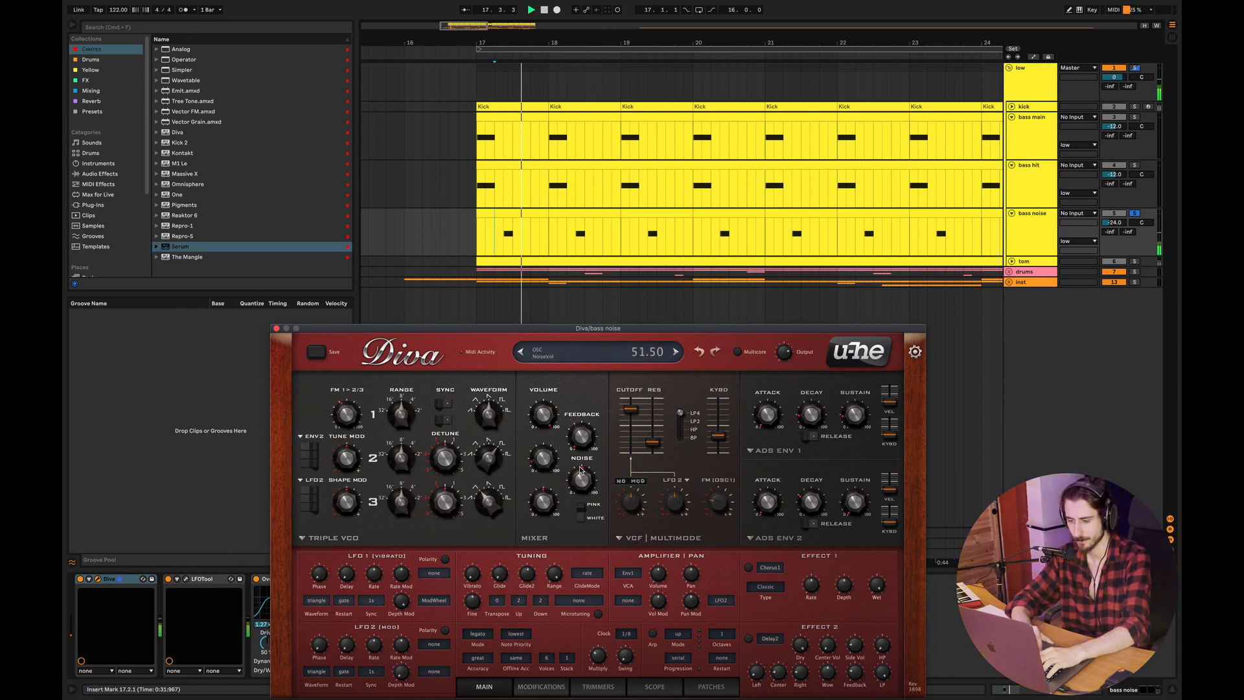
pyautogui.moveTo(581, 467); pyautogui.dragTo(581, 487)
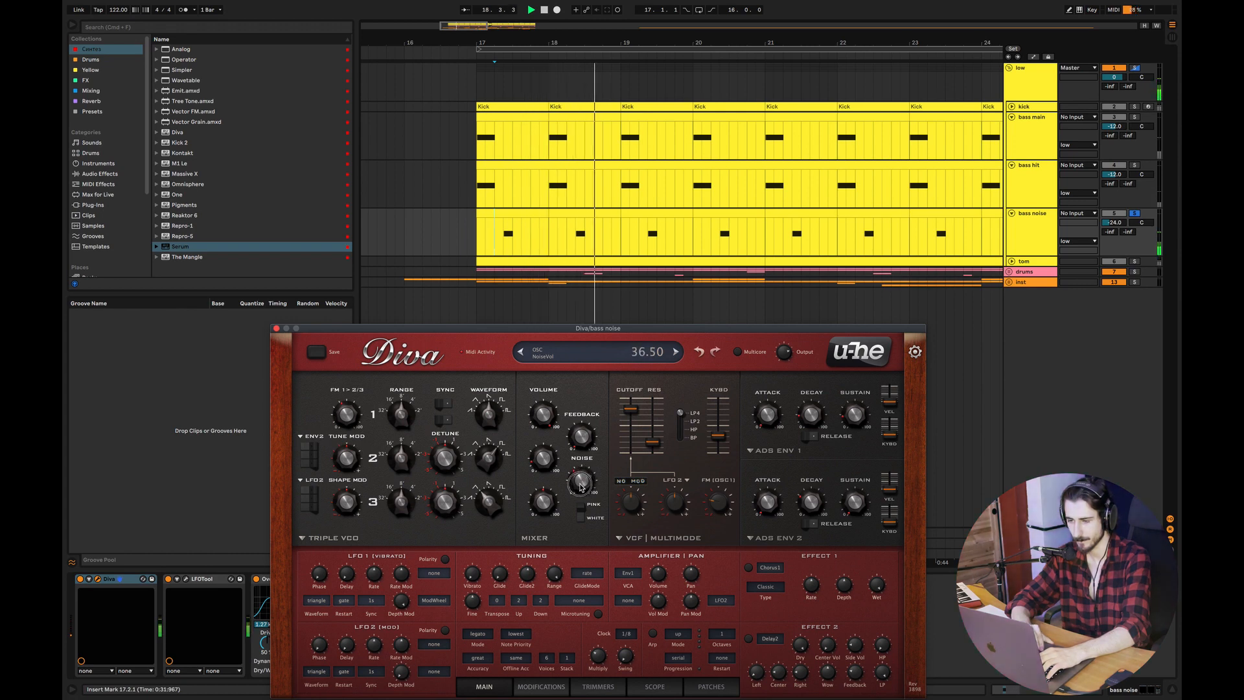
pyautogui.click(276, 329)
# Step: Open the bass hit MIDI clip to examine its C0 notes, and hide the clip editor again
pyautogui.doubleClick(528, 168)
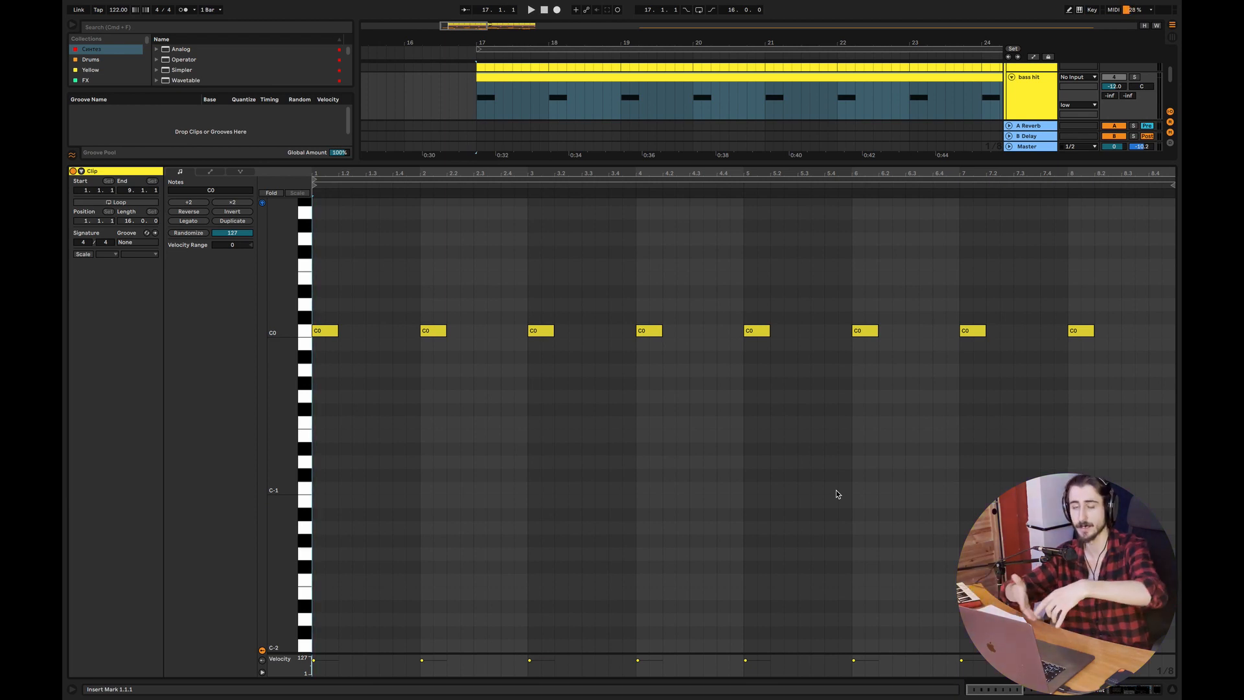
pyautogui.click(1171, 690)
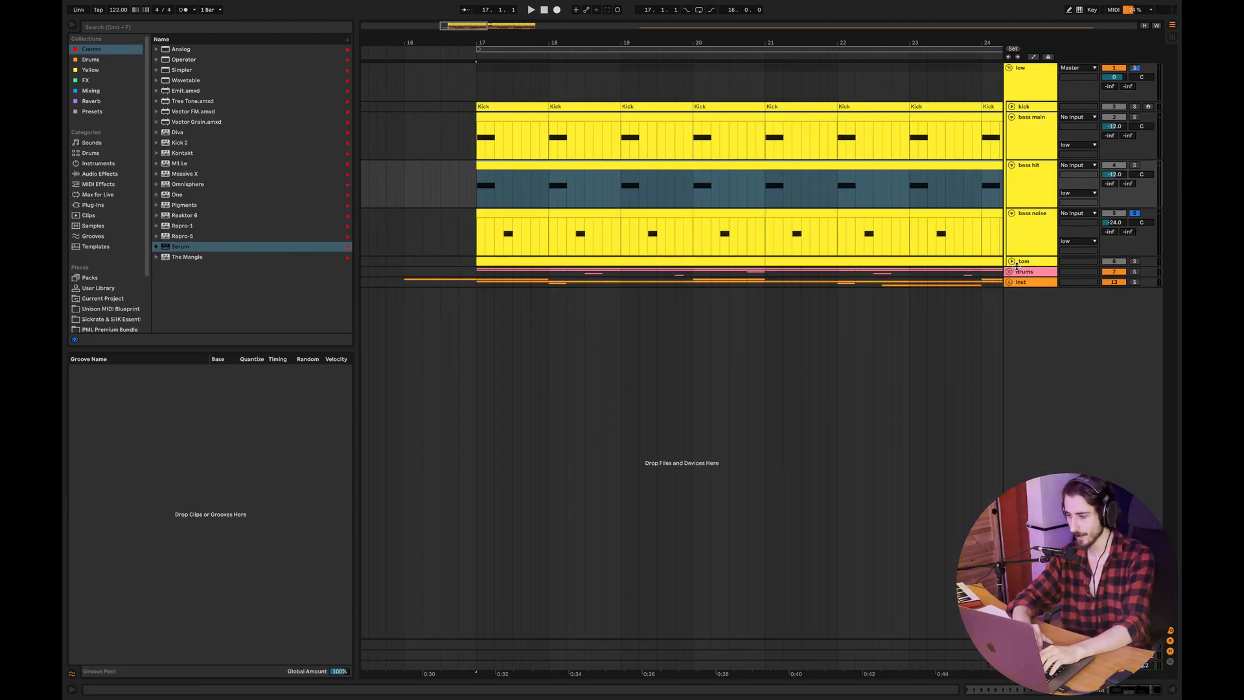
# Step: Unfold the tom track, solo it and play it from 17.3
pyautogui.click(1011, 261)
pyautogui.click(492, 280)
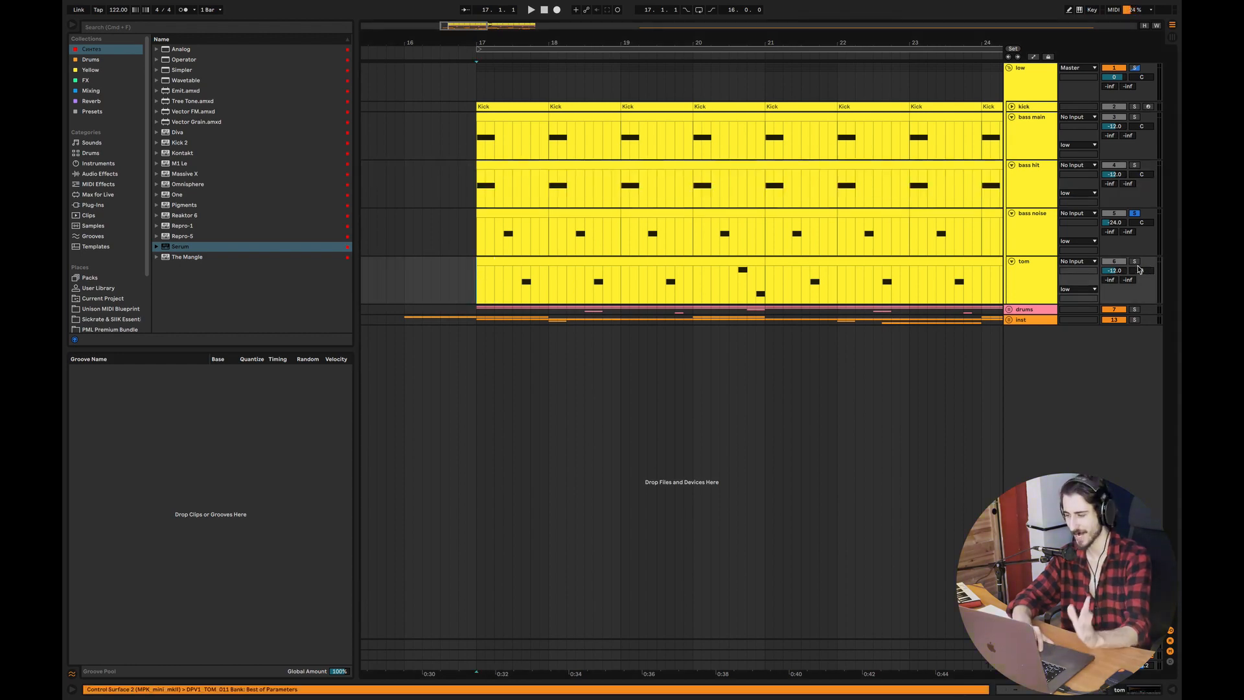
pyautogui.click(1134, 261)
pyautogui.click(511, 280)
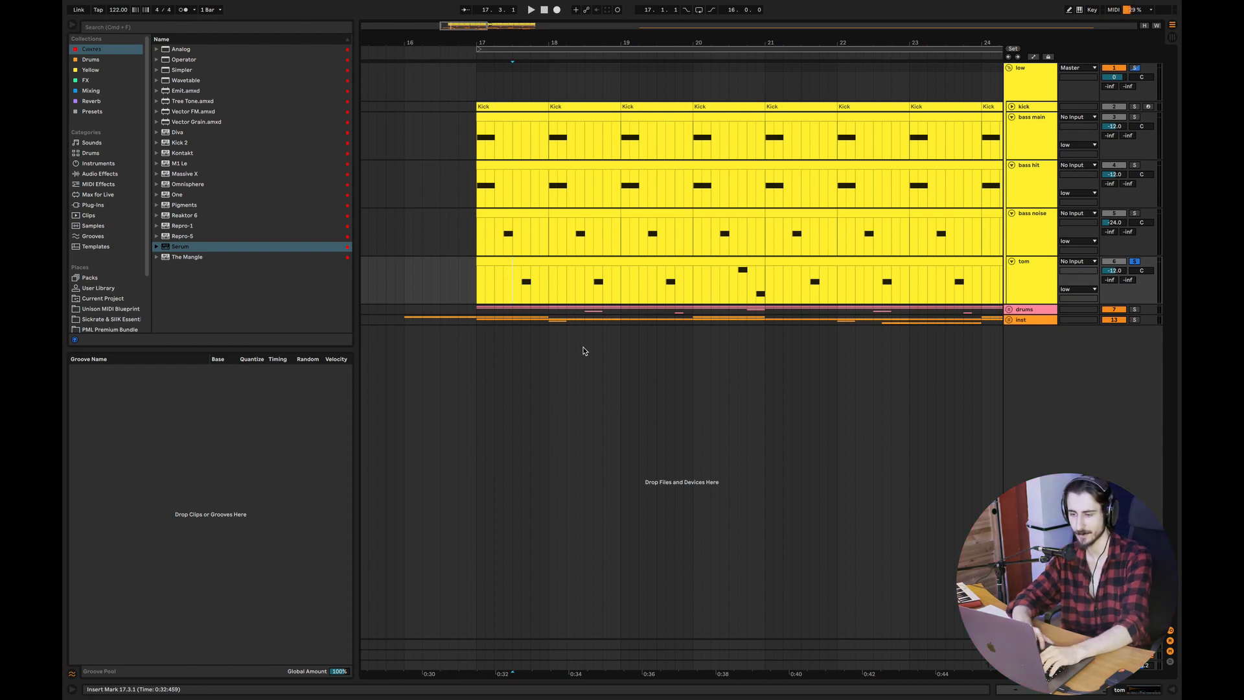
pyautogui.press('space')
# Step: Add the kick and bass main tracks to the soloed tom while playback runs
pyautogui.click(1135, 107)
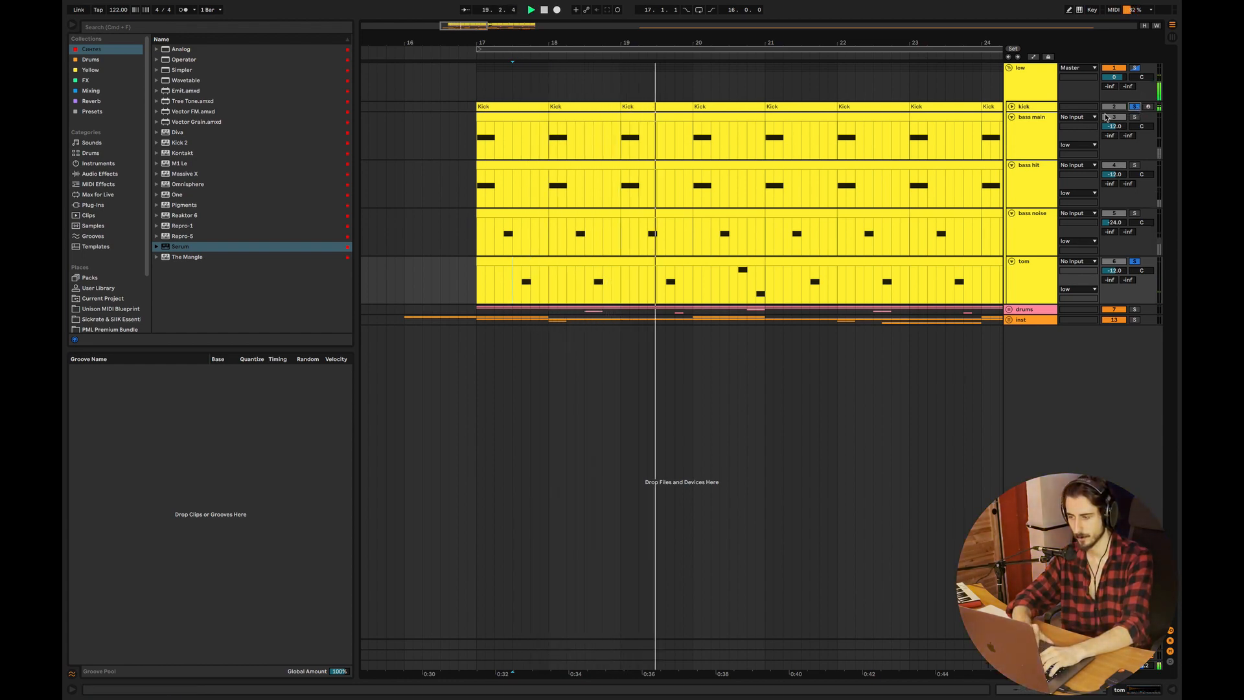
pyautogui.click(1134, 117)
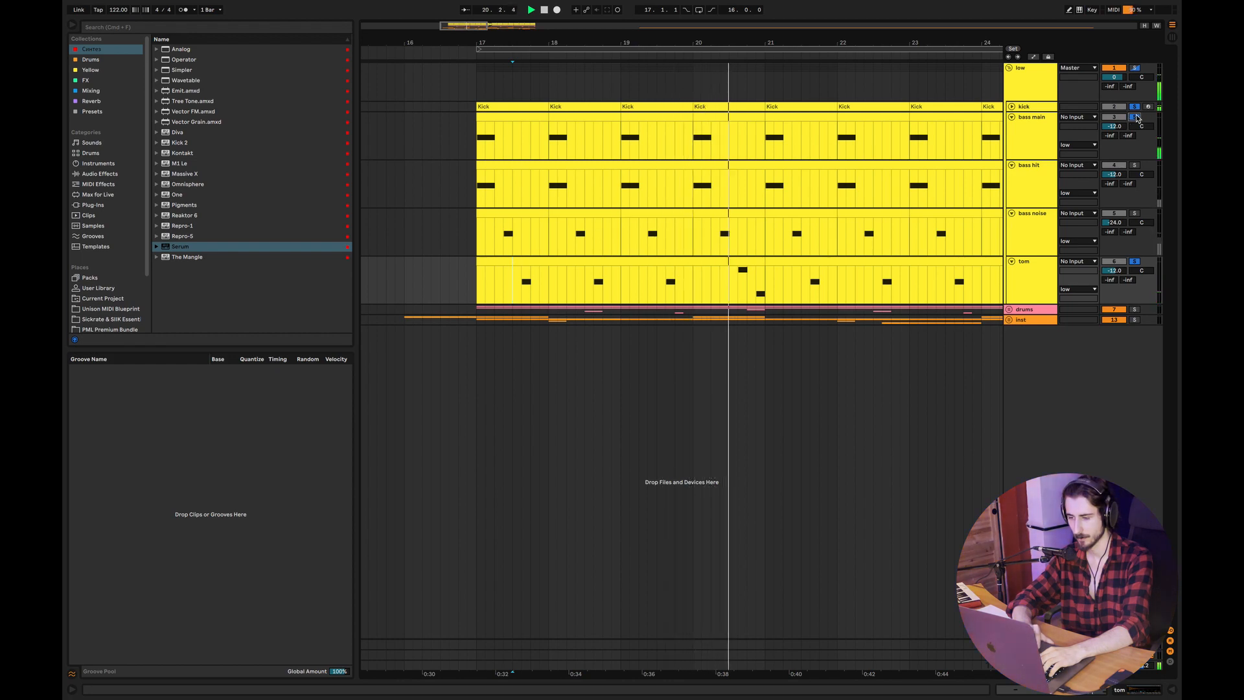
# Step: Stop playback, open the tom MIDI clip to examine its note pitches, and hide the clip editor again
pyautogui.doubleClick(747, 262)
pyautogui.press('space')
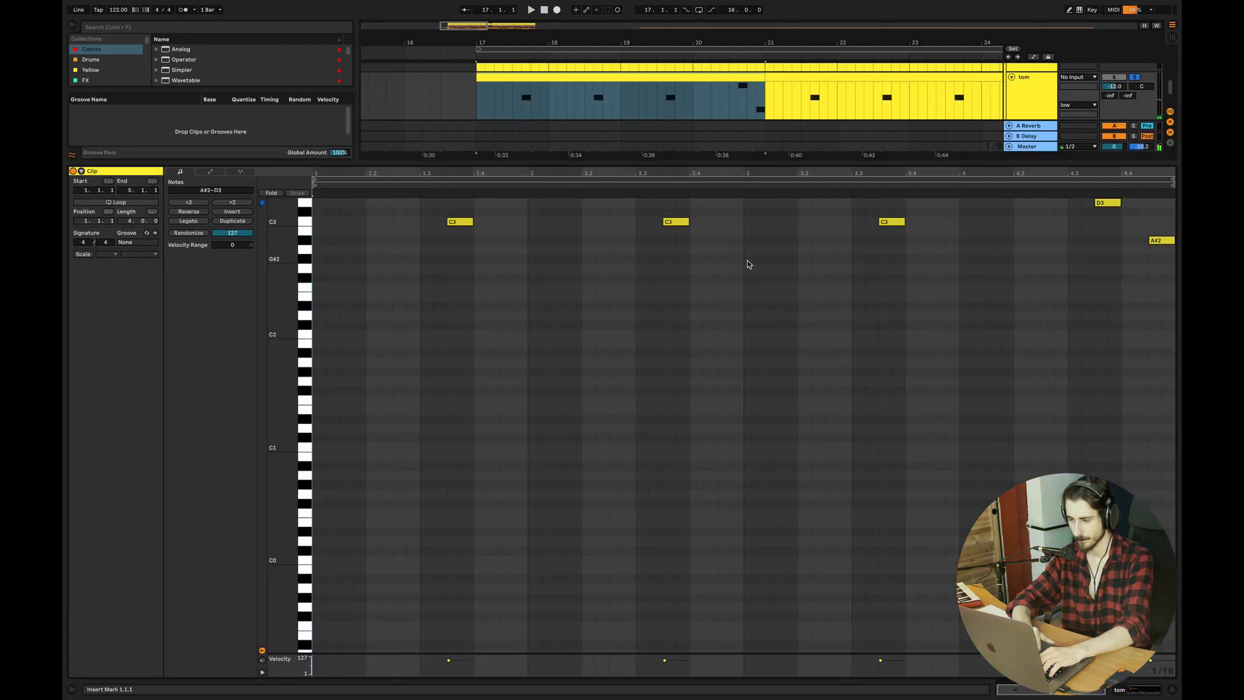
pyautogui.moveTo(290, 225); pyautogui.dragTo(290, 267)
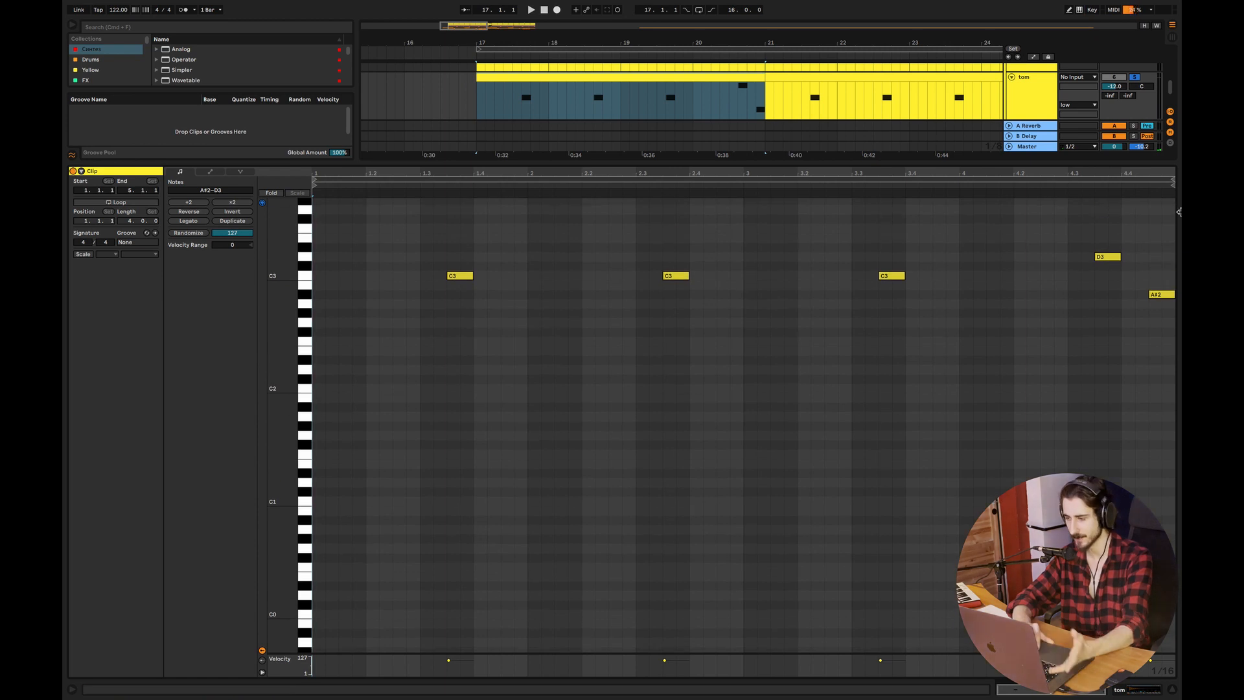
pyautogui.click(1113, 259)
pyautogui.click(1172, 689)
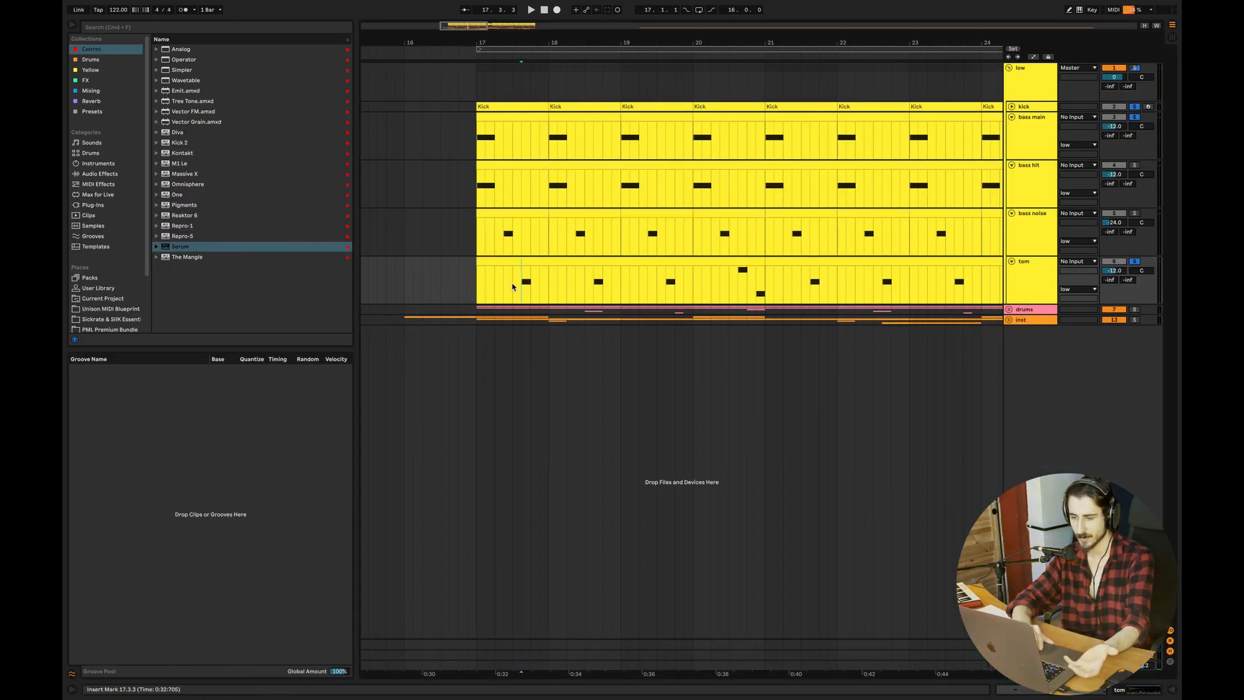
# Step: Fold the low group, unfold the drums group, and place the insert marker at bar 17 on the hats track
pyautogui.click(478, 278)
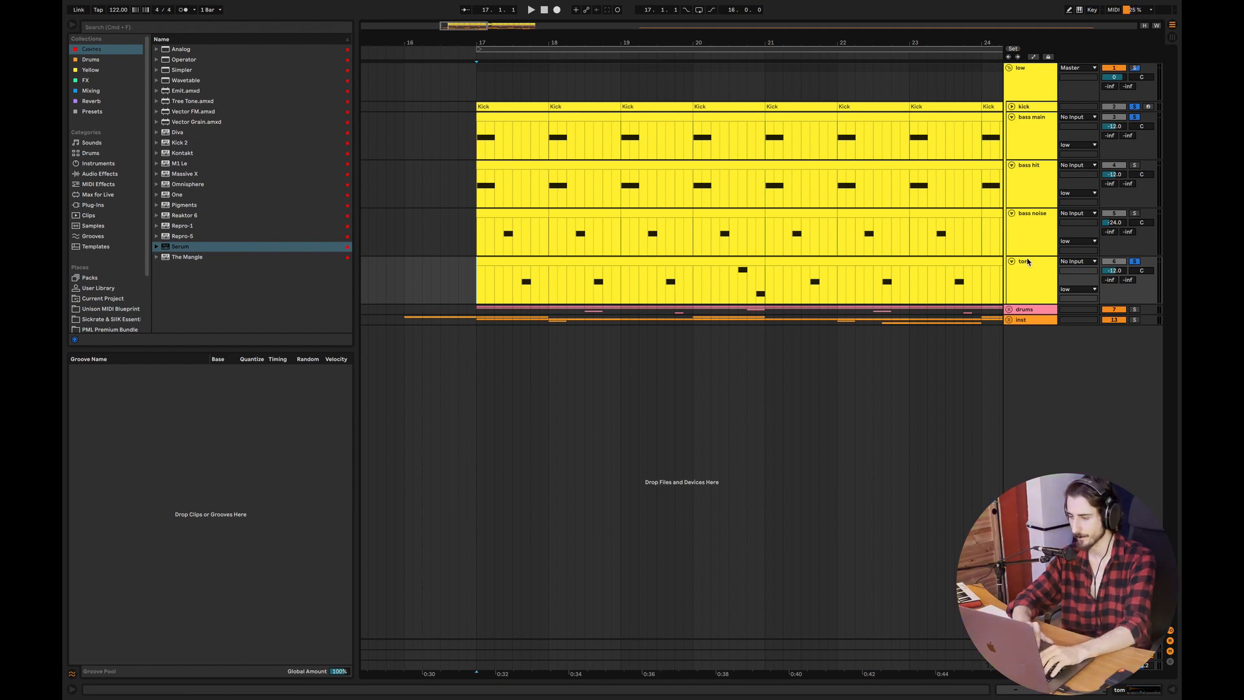
pyautogui.click(1008, 68)
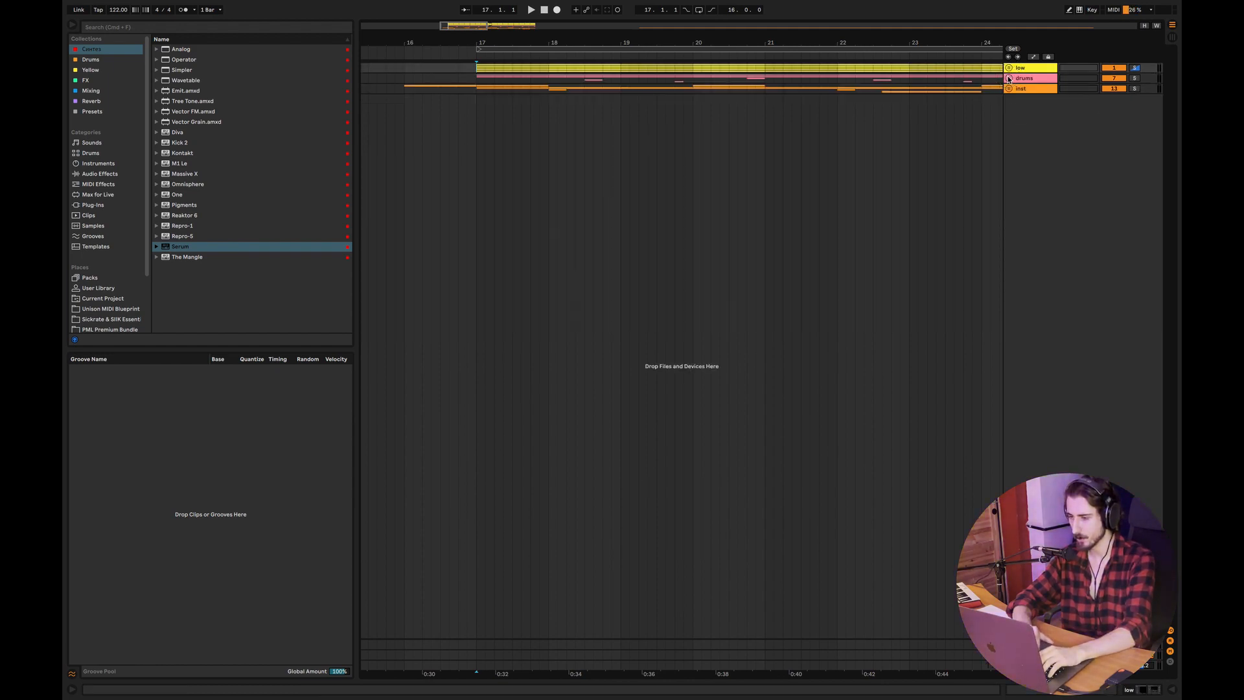
pyautogui.click(1009, 79)
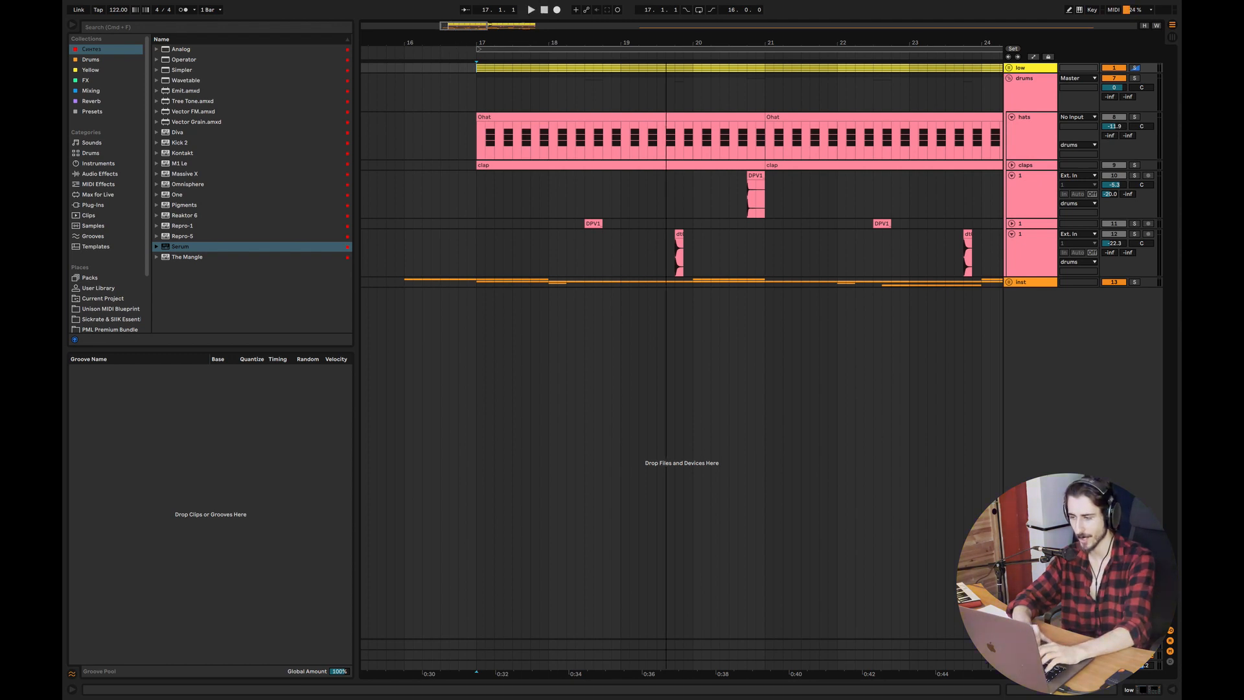
pyautogui.hscroll(3, 432, 168)
pyautogui.click(397, 152)
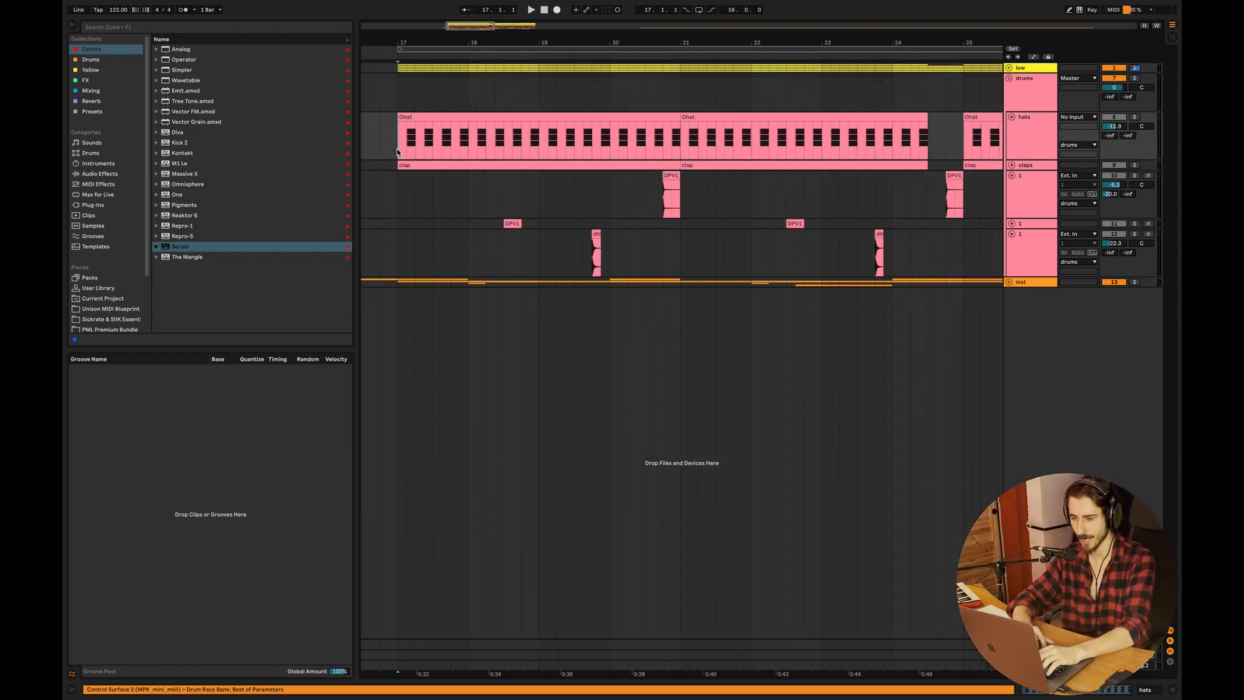
# Step: Show the hats track's Drum Rack, solo the track and play its pattern
pyautogui.click(458, 117)
pyautogui.doubleClick(1051, 138)
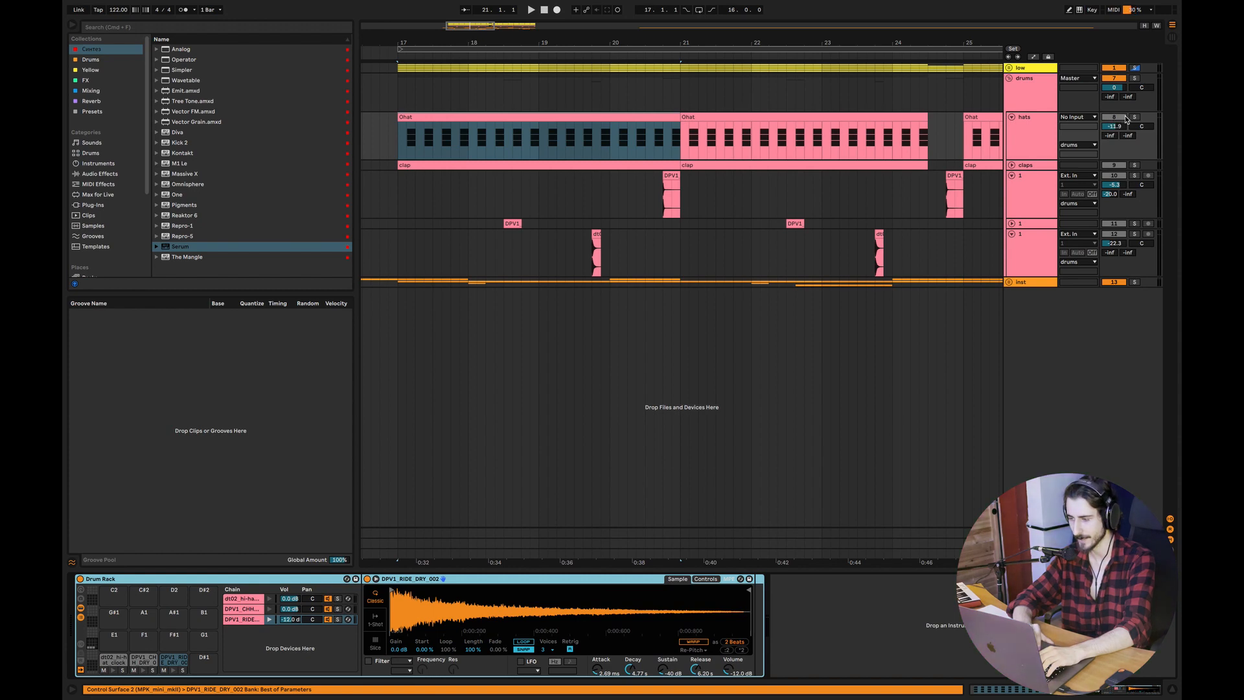
pyautogui.click(1135, 118)
pyautogui.press('space')
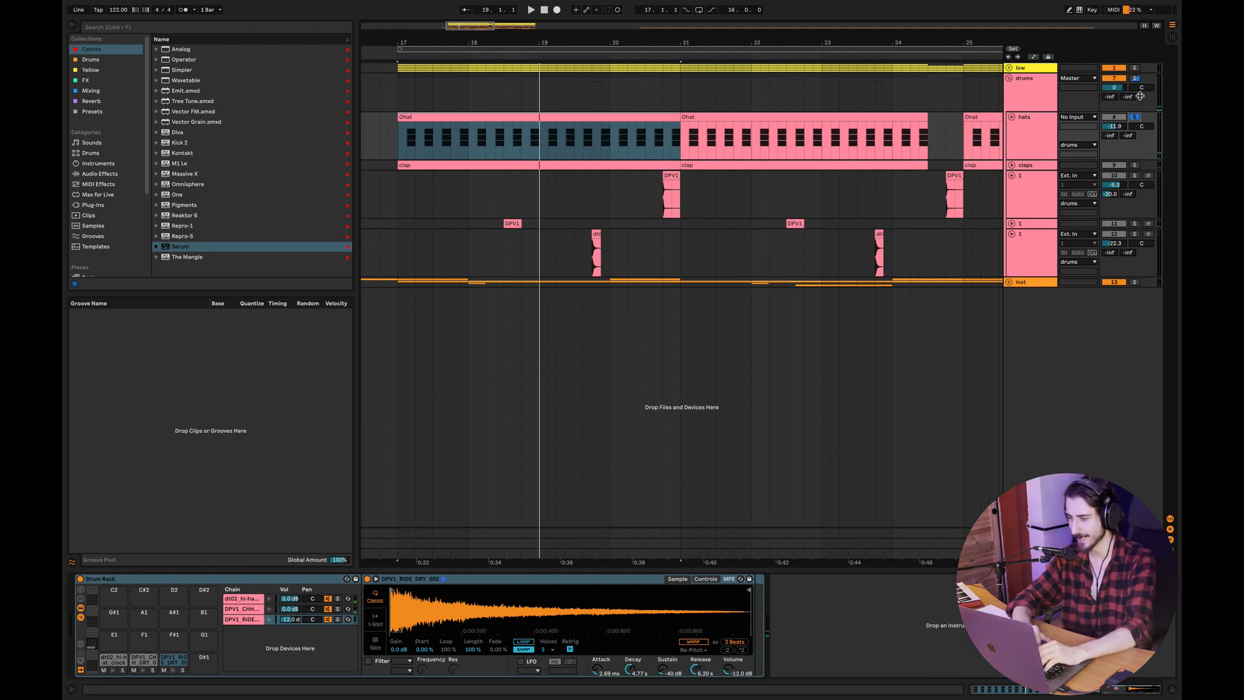
# Step: Unfold percussion track 11 and play it from 17.1.1 with the low group, hats and claps soloed alongside
pyautogui.click(398, 225)
pyautogui.click(1011, 224)
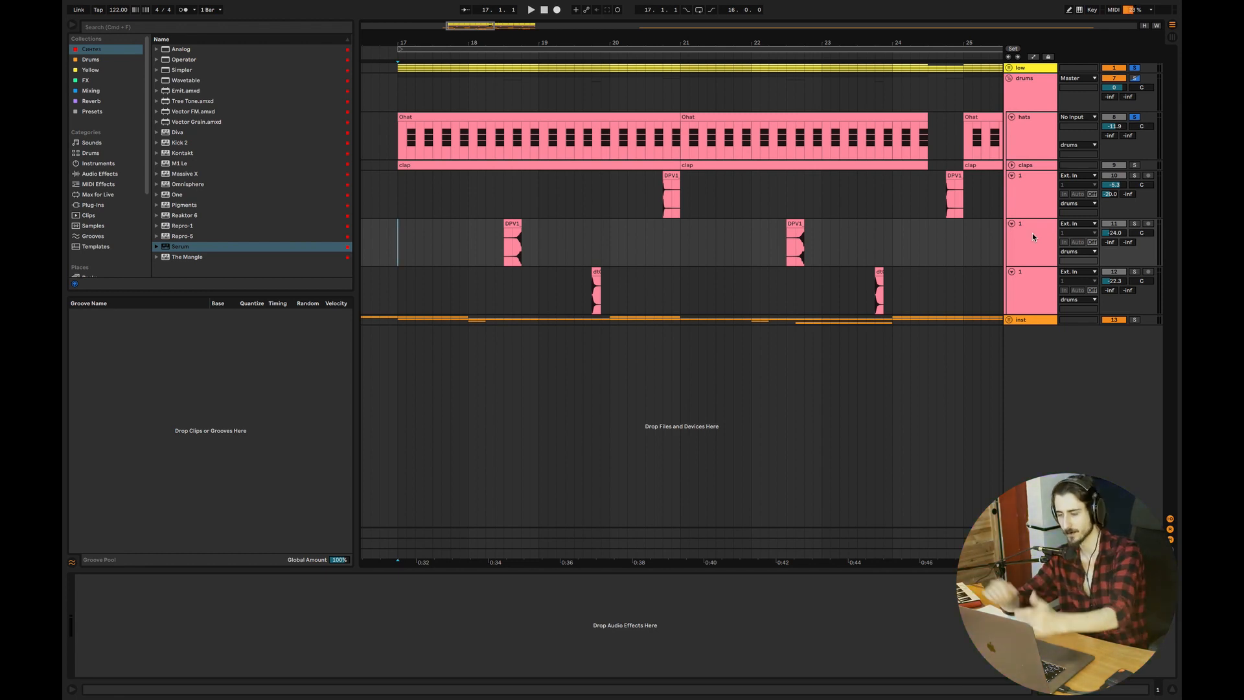
pyautogui.press('space')
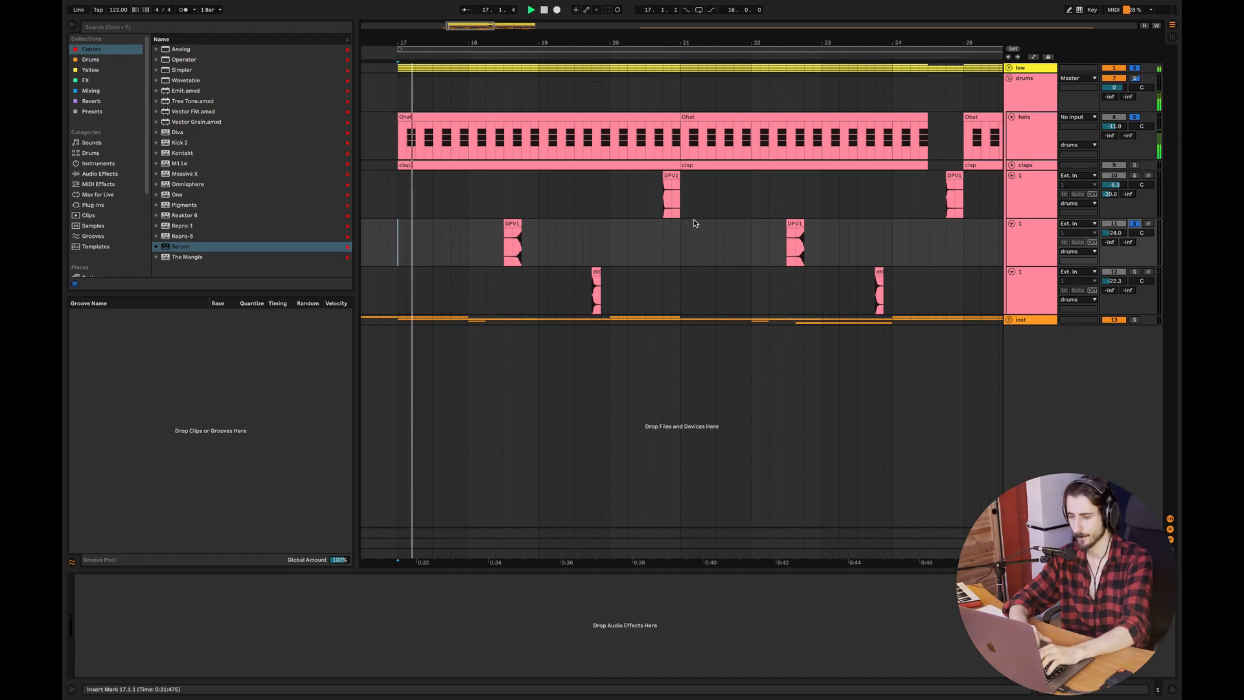
pyautogui.click(1134, 166)
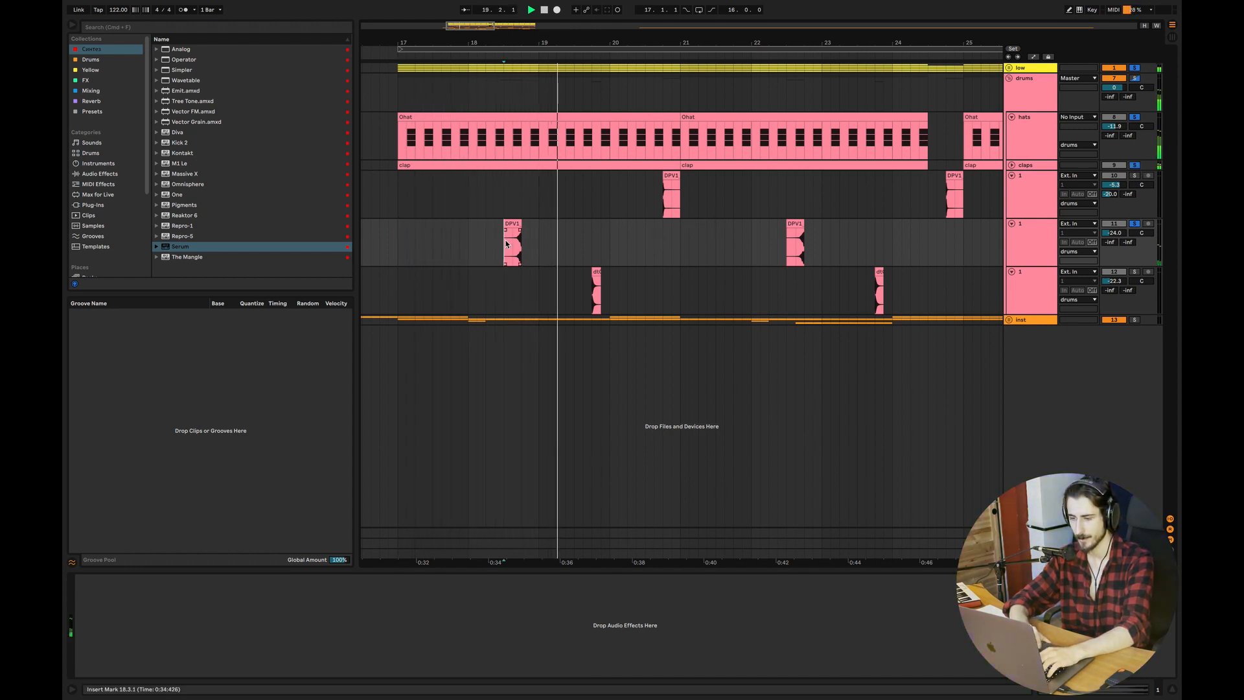
# Step: Solo only percussion track 11 and play its first clip from 18.3.1
pyautogui.press('space')
pyautogui.click(1134, 224)
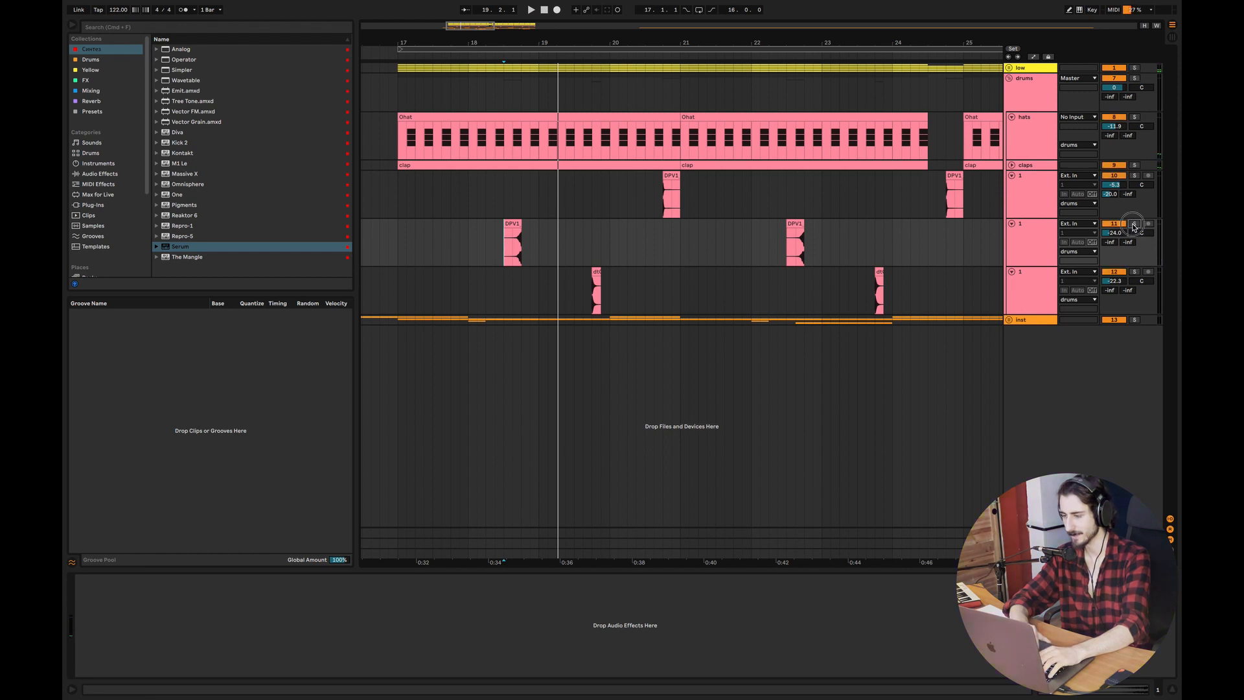
pyautogui.press('space')
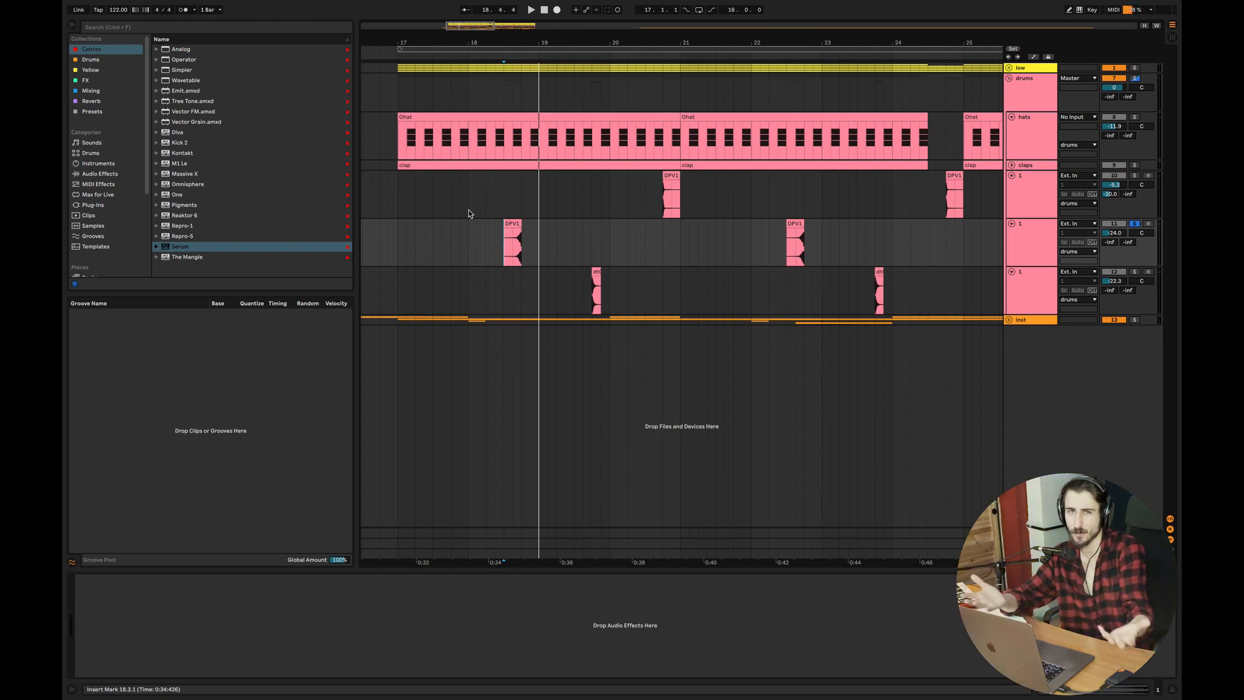
pyautogui.press('space')
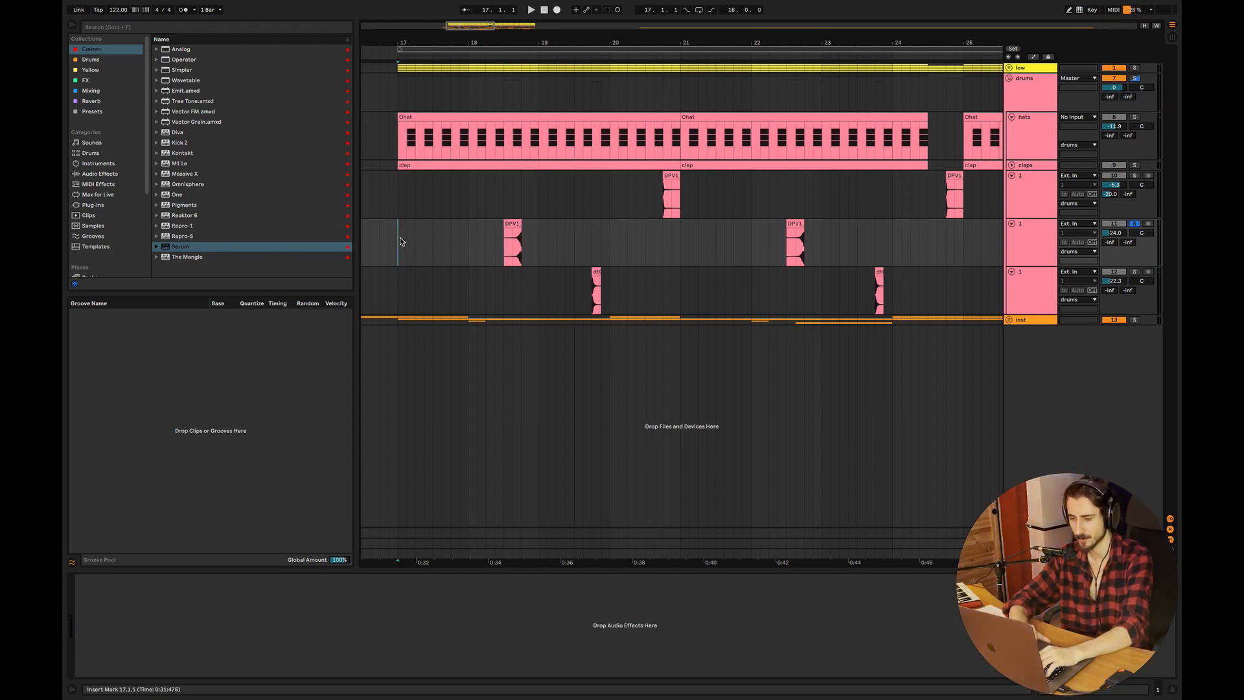
# Step: Solo the low and drums groups together and play short passages from 20.2.3 and 18.3.1
pyautogui.click(399, 237)
pyautogui.click(1140, 79)
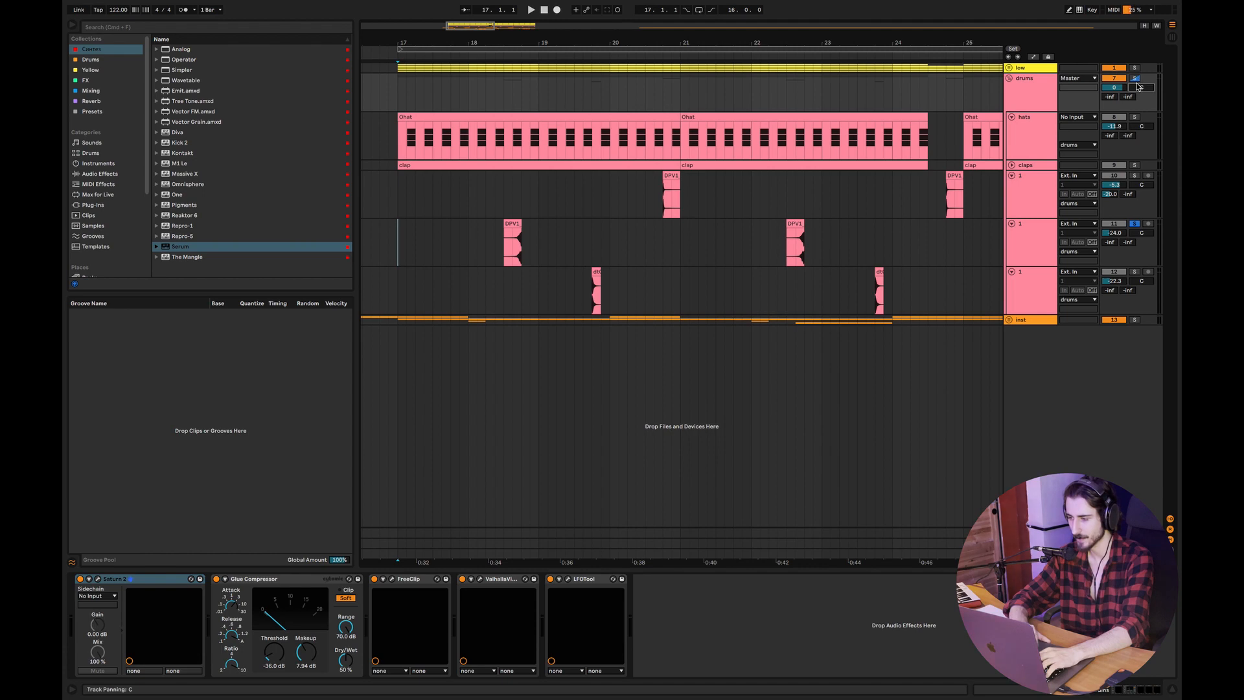
pyautogui.click(1136, 78)
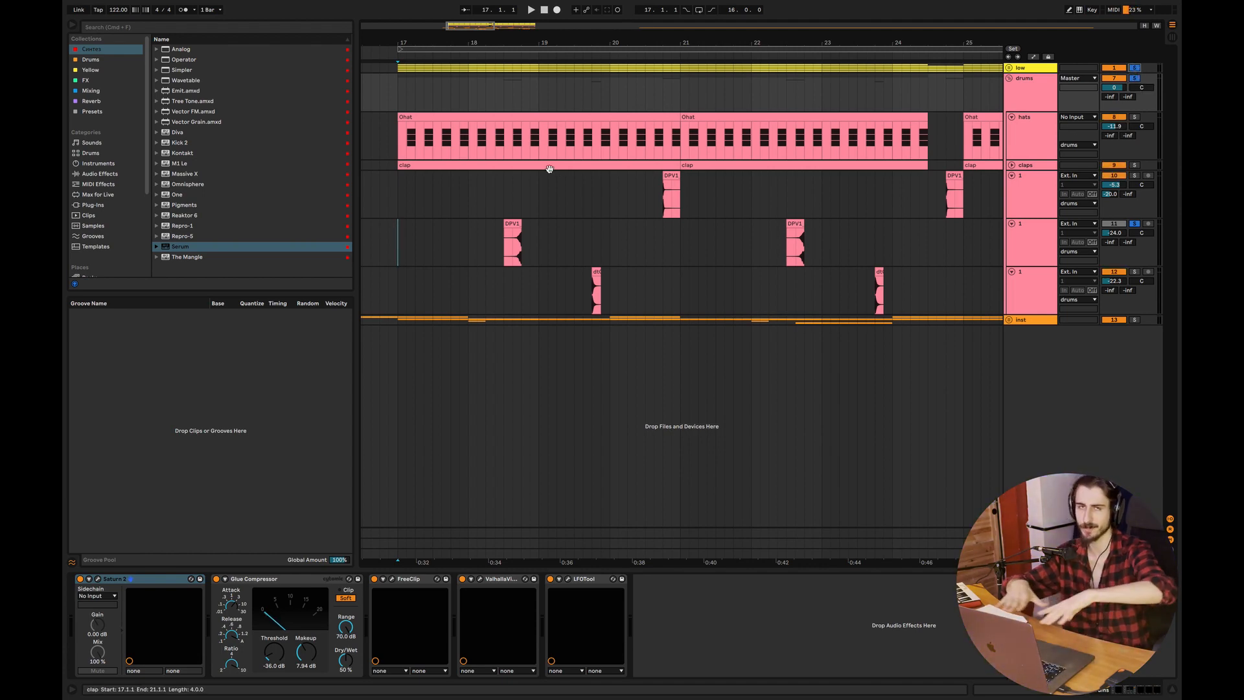
pyautogui.click(635, 207)
pyautogui.press('space')
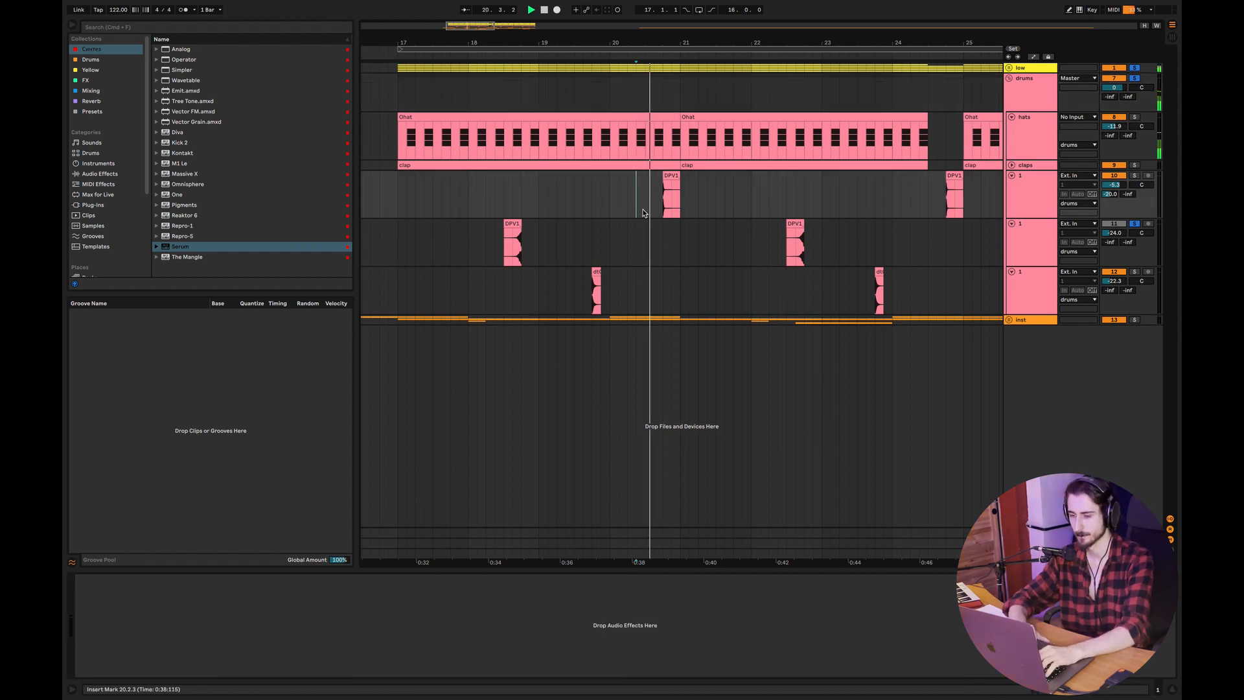
pyautogui.press('space')
pyautogui.click(476, 242)
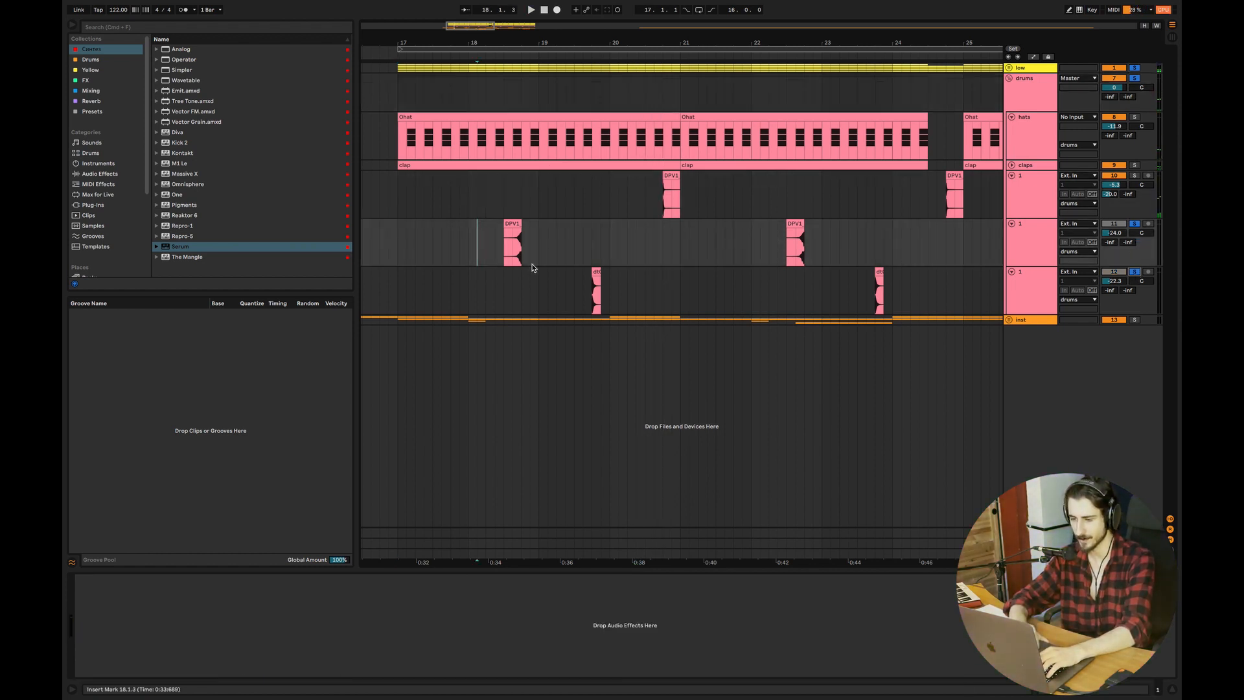
pyautogui.press('space')
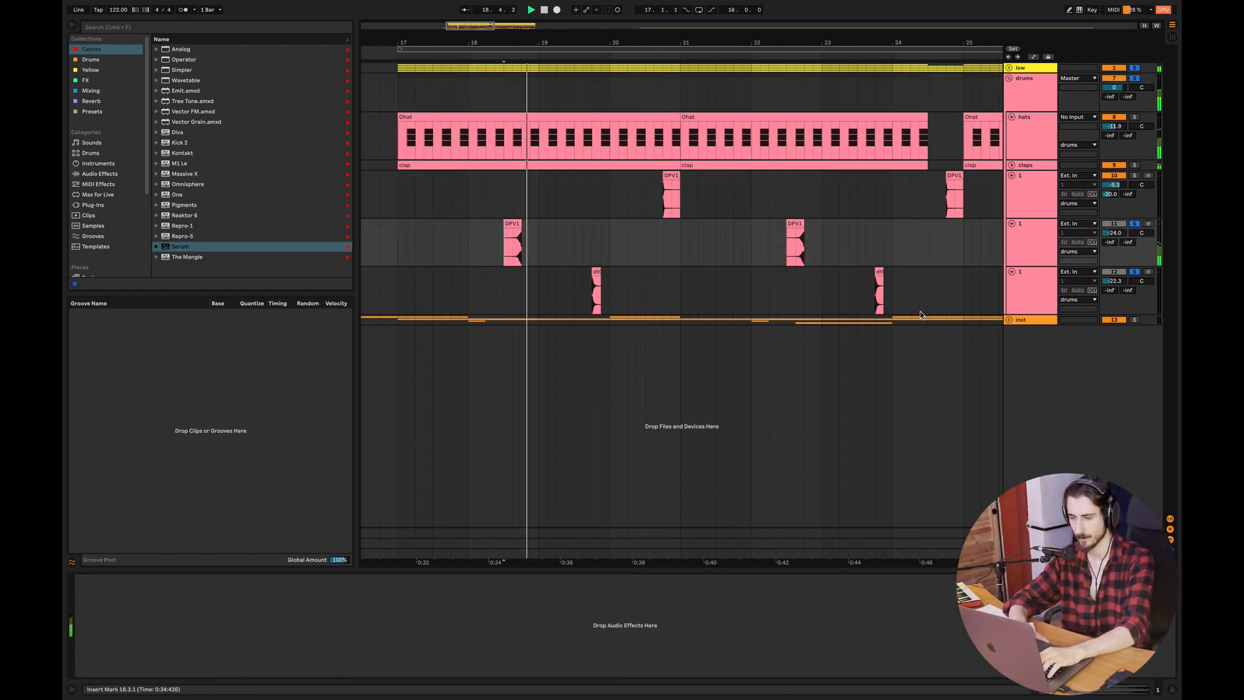
# Step: Show the Delay on percussion track 12, solo only that track and play its first clip
pyautogui.click(1017, 298)
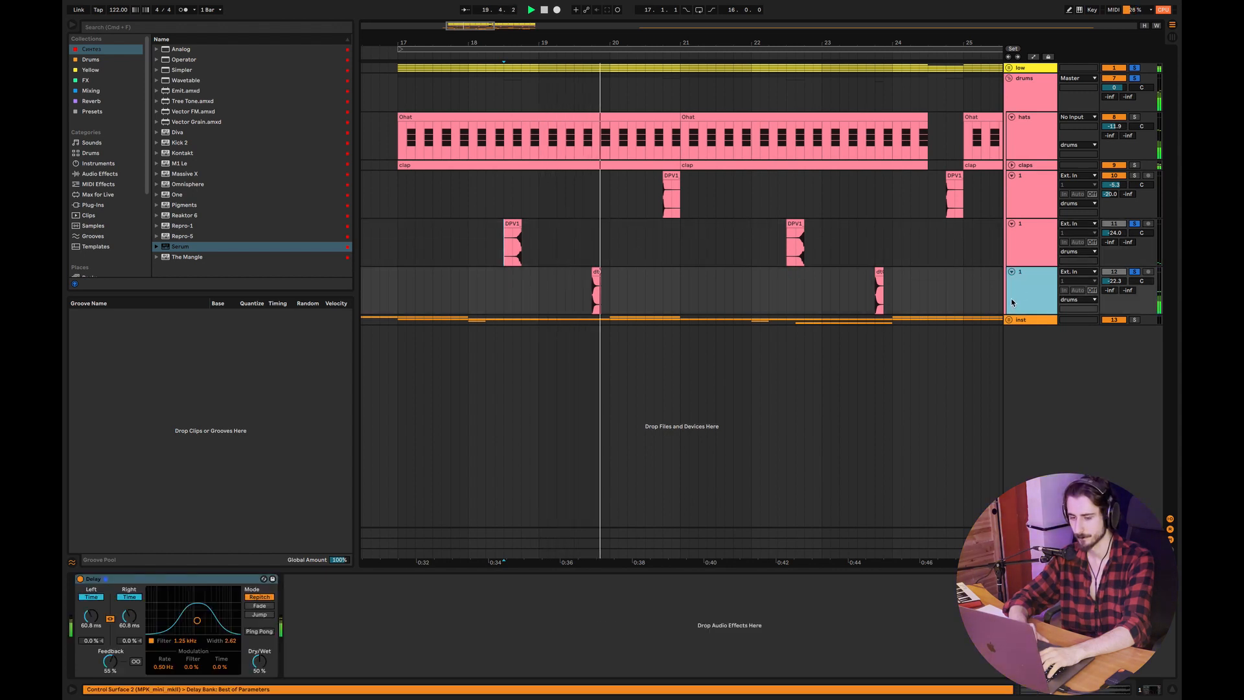
pyautogui.click(597, 313)
pyautogui.press('space')
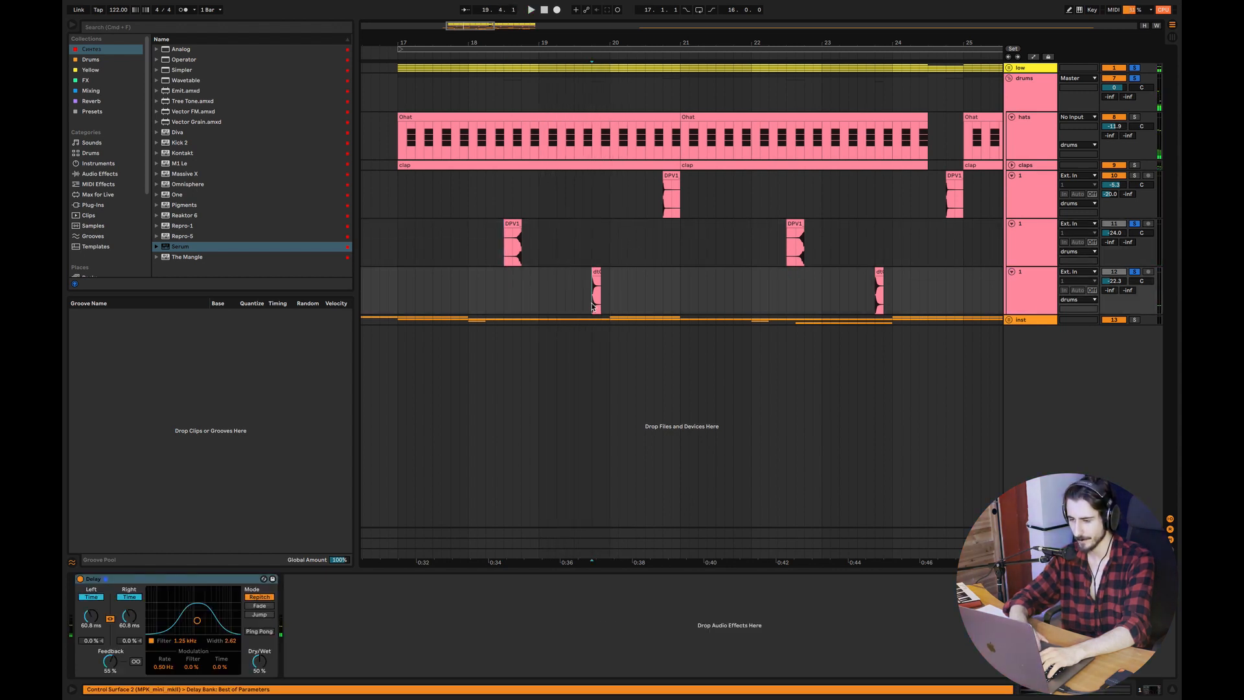
pyautogui.click(1136, 272)
pyautogui.press('space')
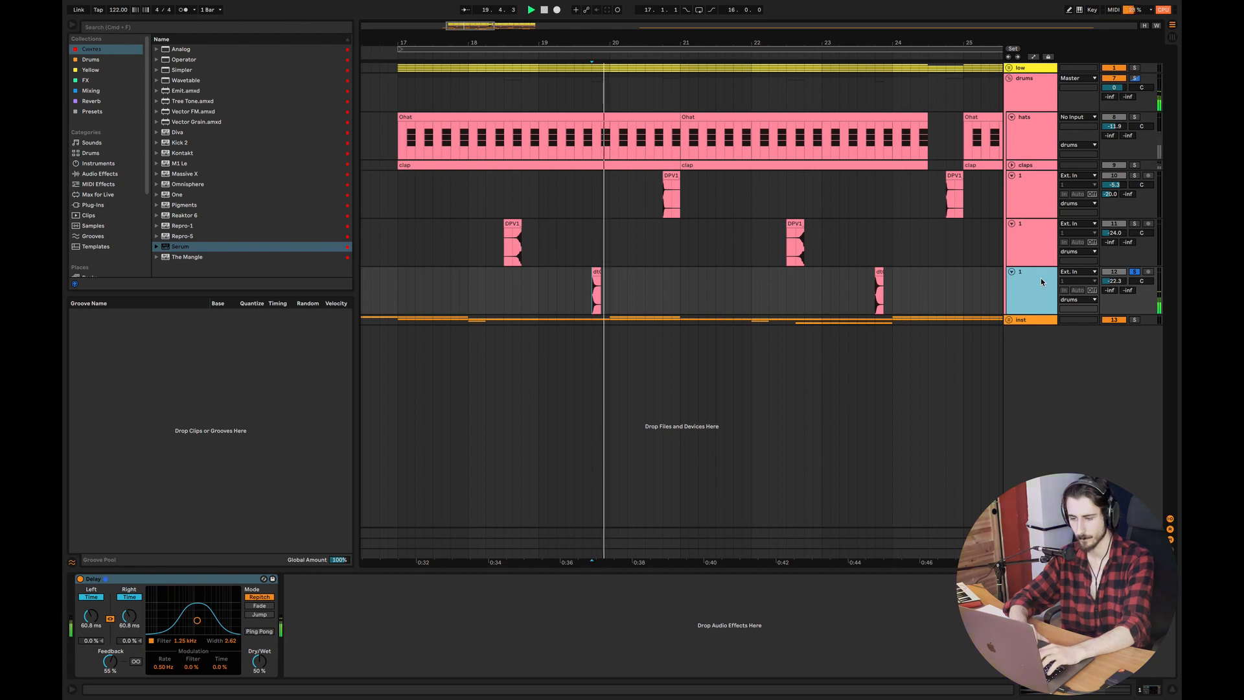
pyautogui.press('space')
pyautogui.press('space')
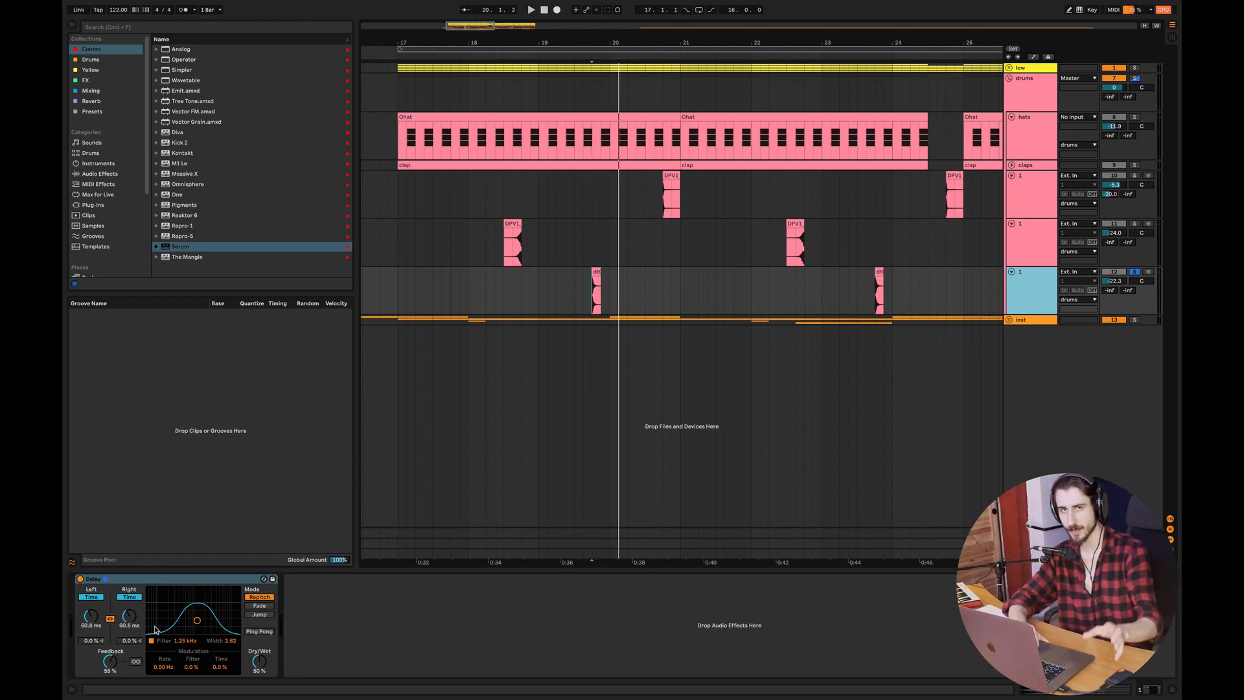
# Step: Set the Delay's feedback on track 12 to 58% while playing from 19.3.3
pyautogui.click(583, 293)
pyautogui.press('space')
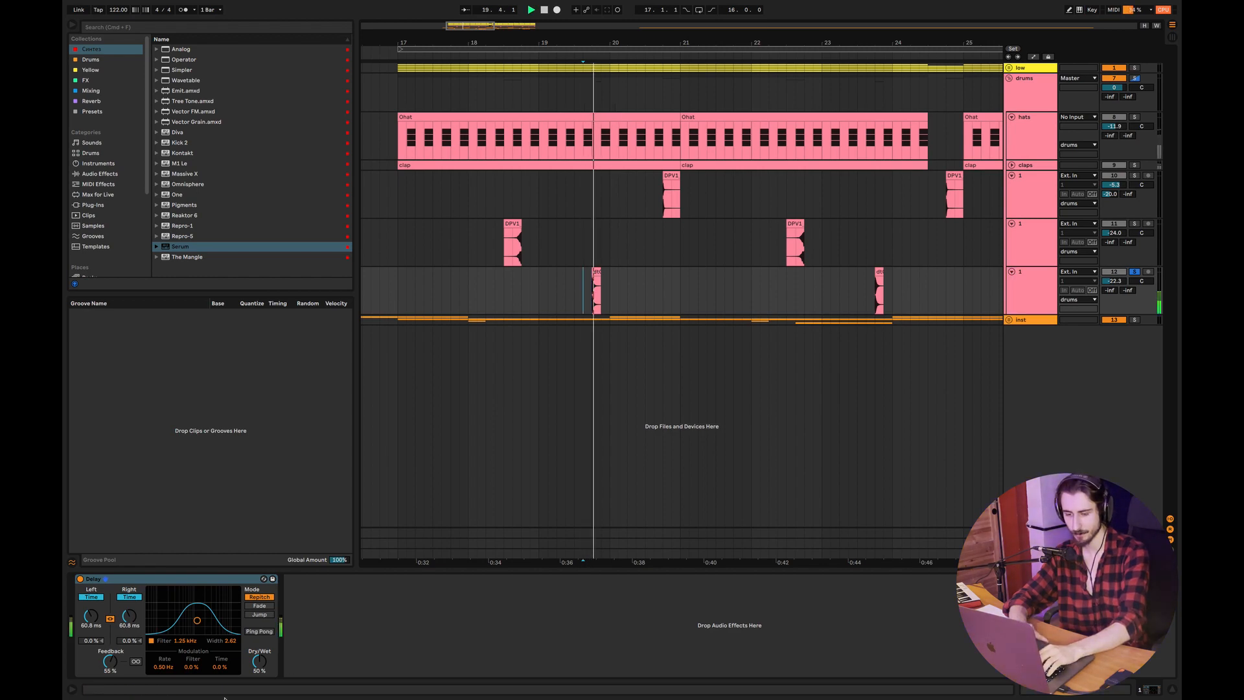
pyautogui.press('space')
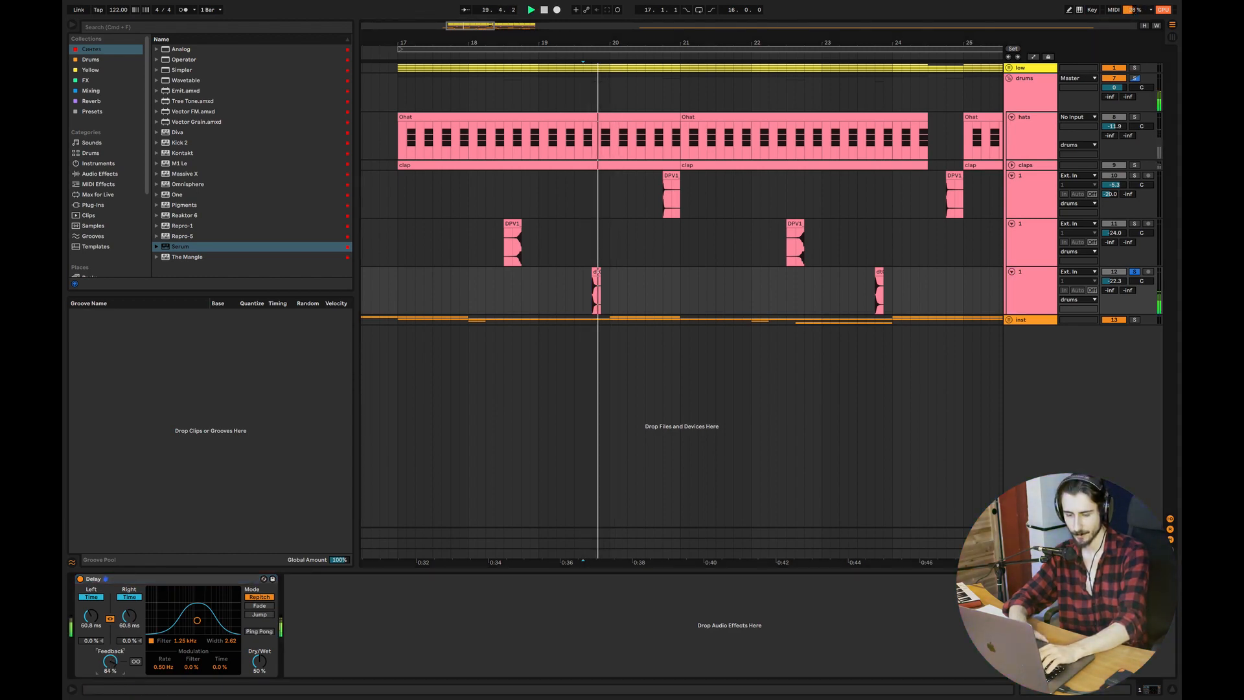
pyautogui.moveTo(111, 661); pyautogui.dragTo(110, 675)
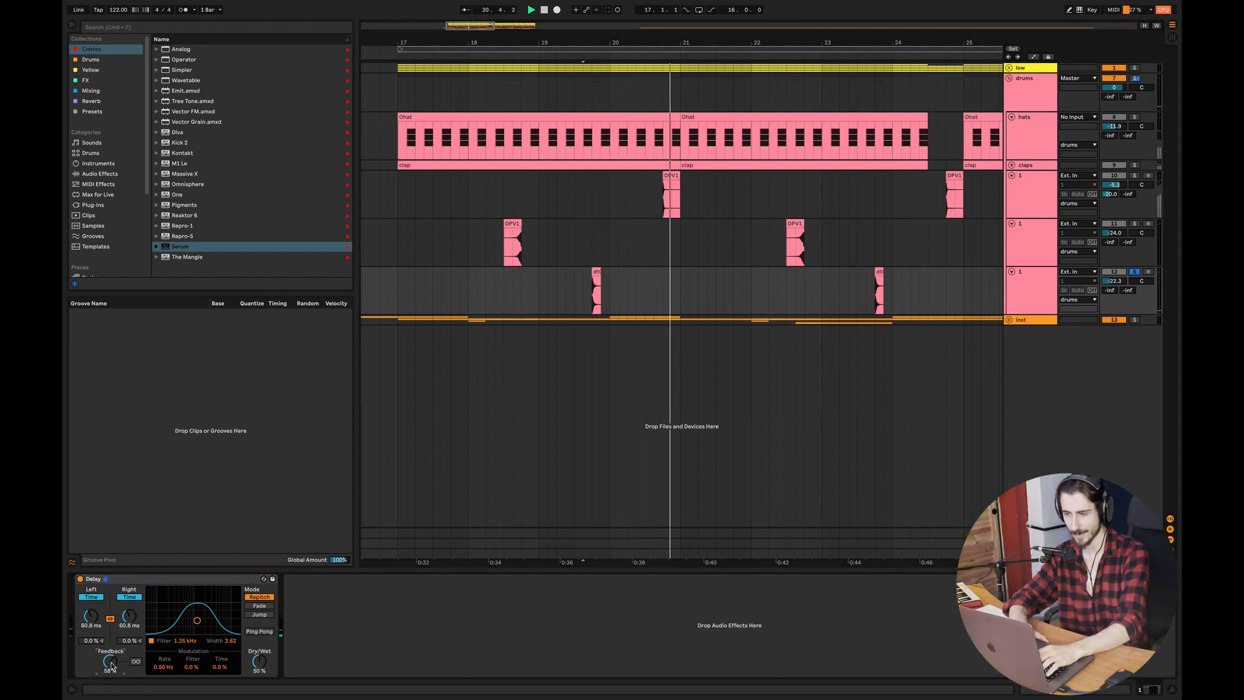
pyautogui.press('space')
# Step: Bypass the Delay on track 12, play the clip dry for comparison, and re-enable the device
pyautogui.click(80, 579)
pyautogui.press('space')
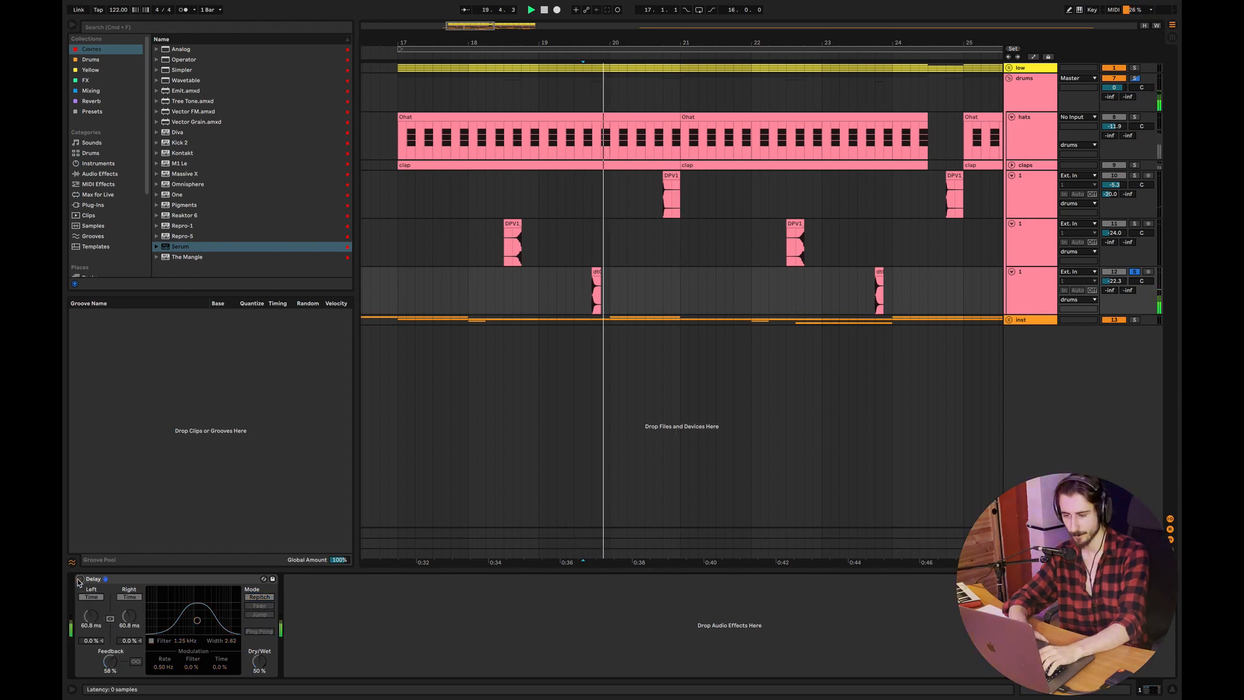
pyautogui.press('space')
pyautogui.click(80, 579)
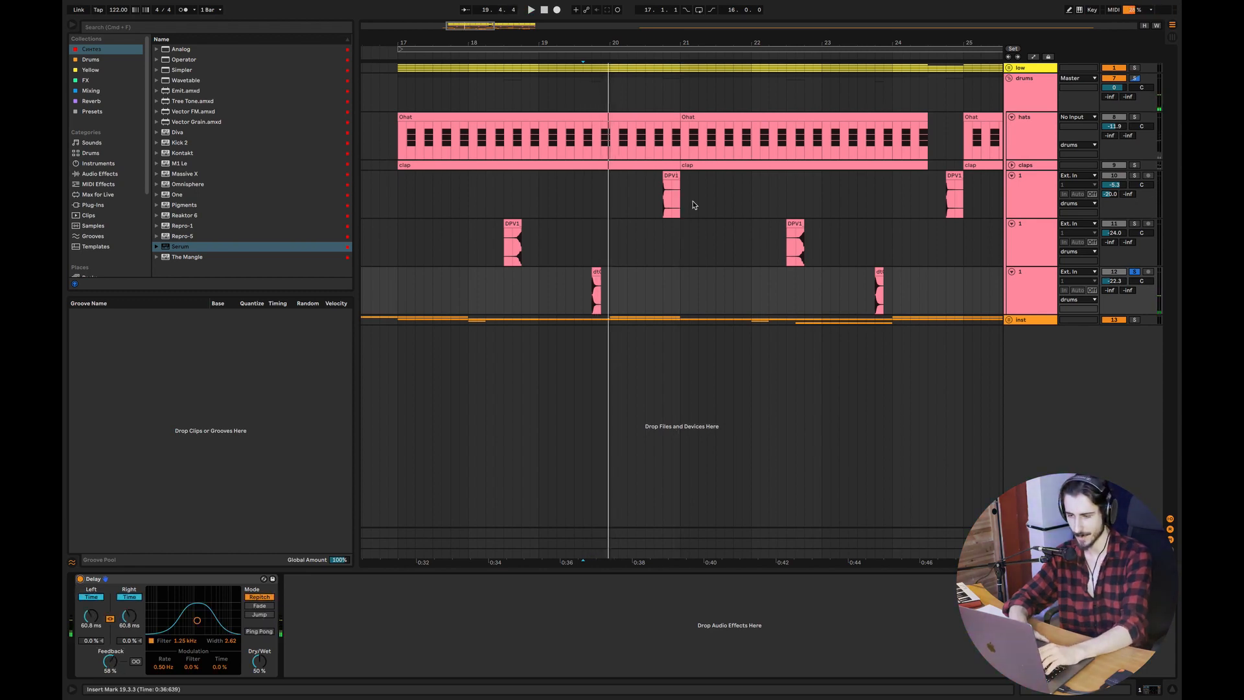
# Step: Solo only percussion track 10 and play its first clip from 20.3.1
pyautogui.click(626, 197)
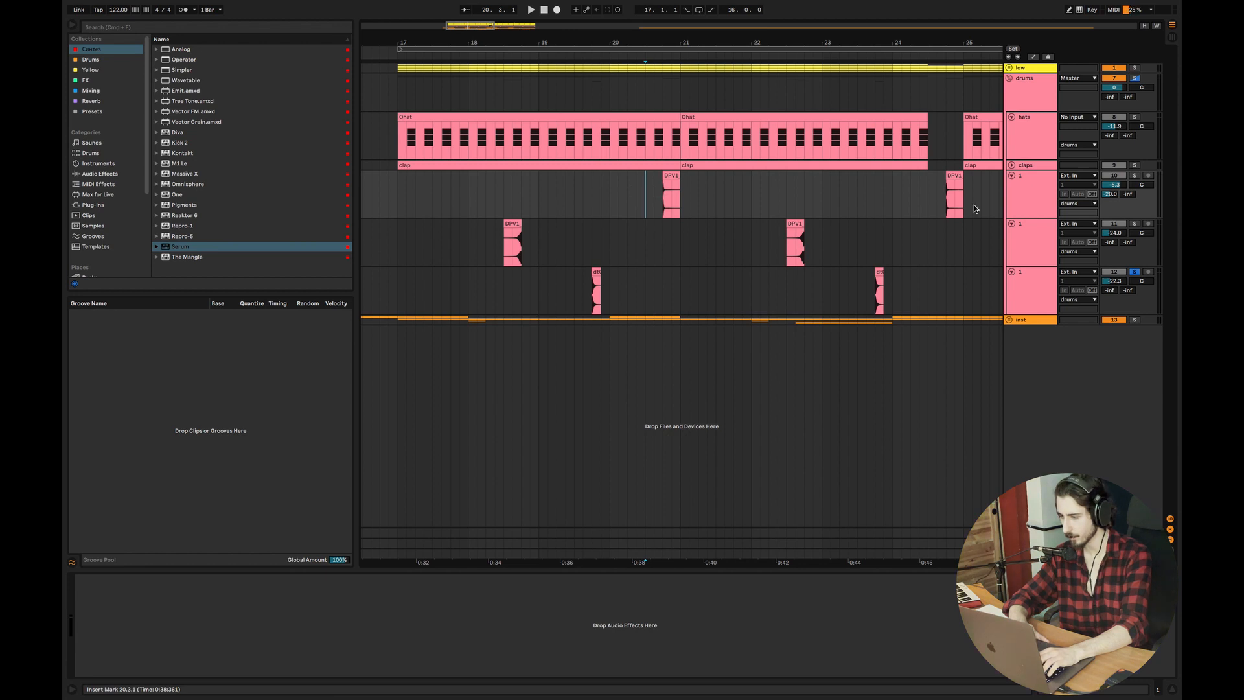
pyautogui.click(1024, 193)
pyautogui.click(1134, 176)
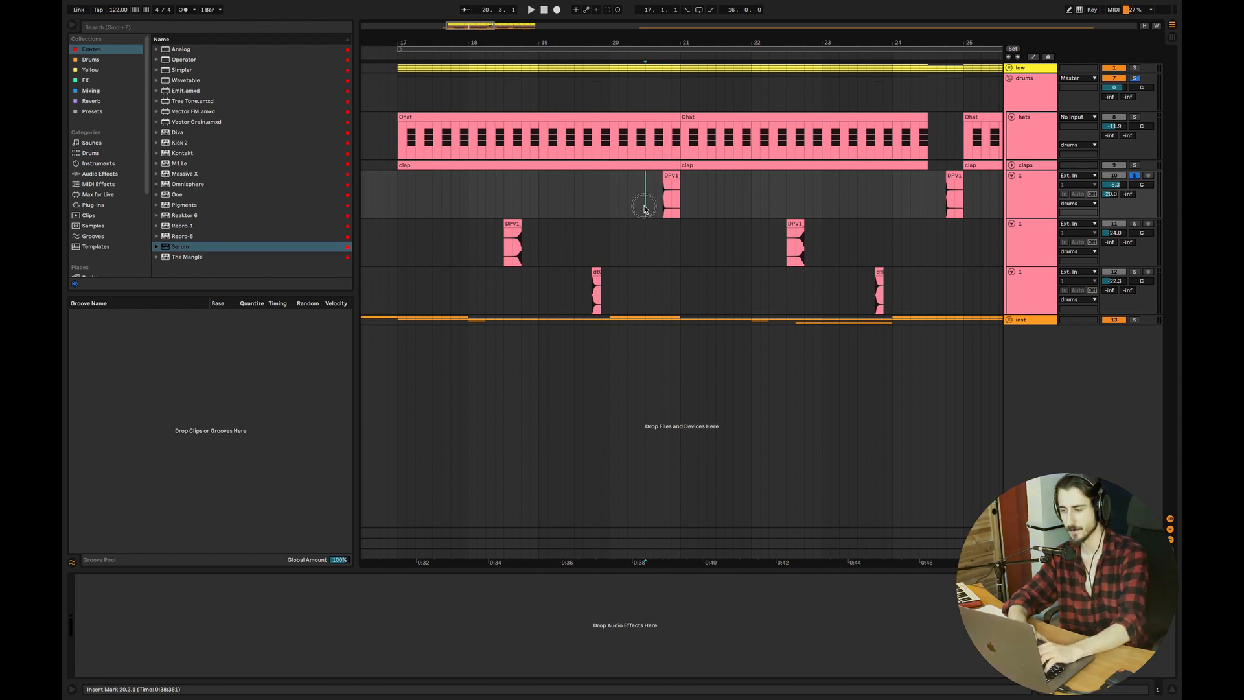
pyautogui.press('space')
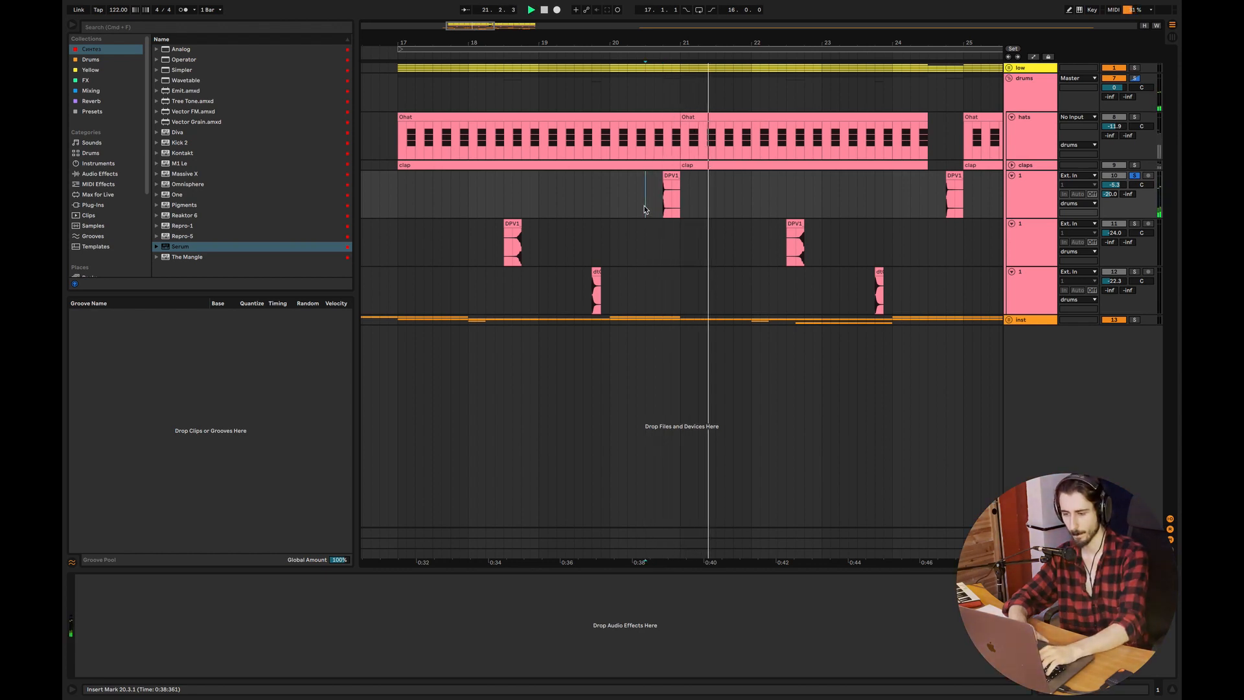
pyautogui.press('space')
pyautogui.press('space')
pyautogui.press('space')
# Step: Solo the drums group together with the low group and play them from 17.1.1
pyautogui.click(395, 196)
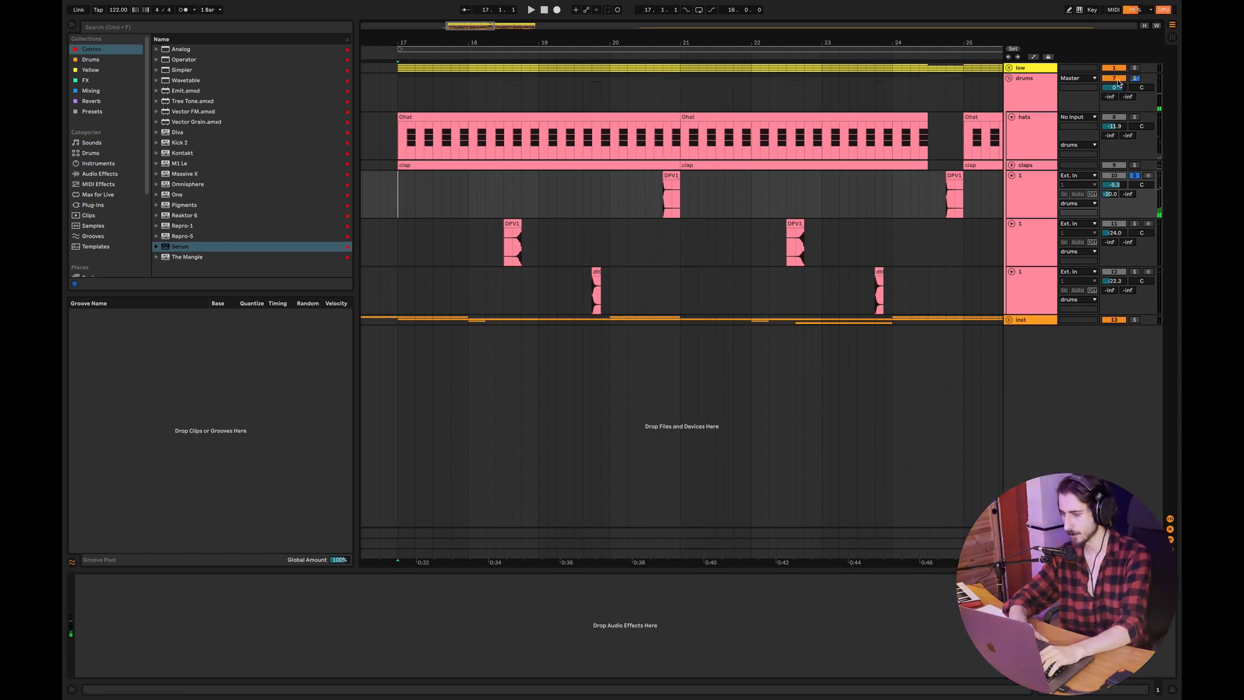
pyautogui.click(1135, 73)
pyautogui.click(1134, 76)
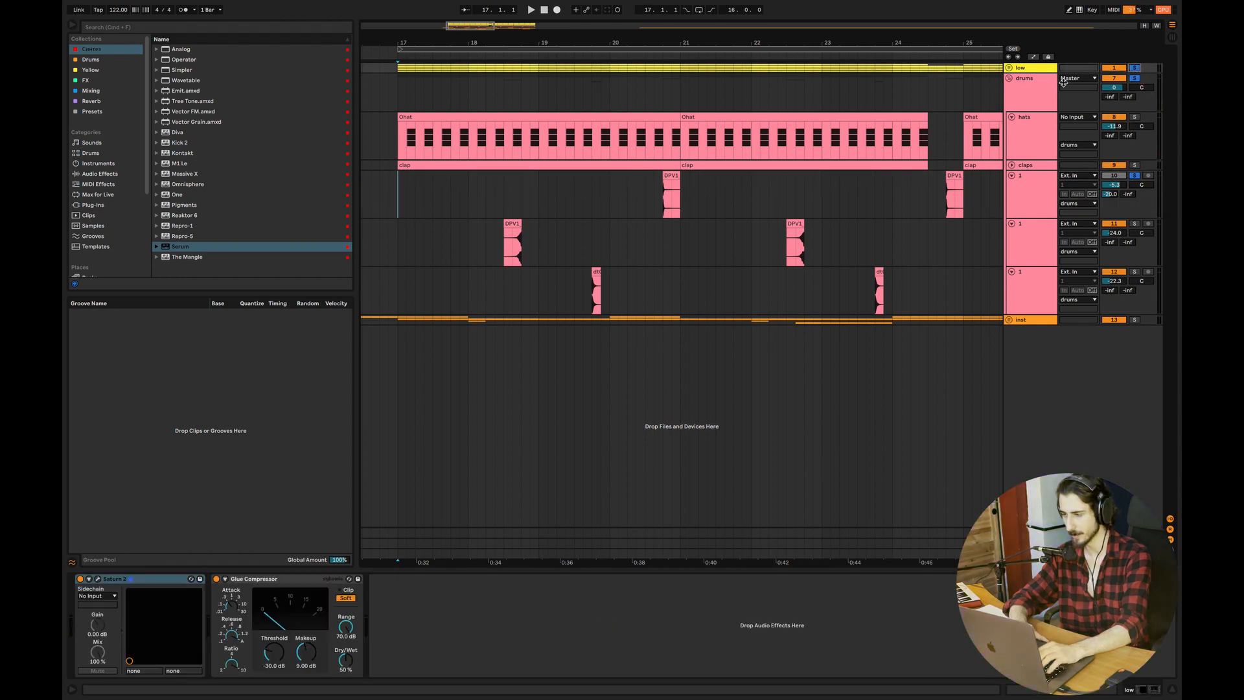
pyautogui.click(1010, 79)
pyautogui.press('space')
pyautogui.click(1008, 76)
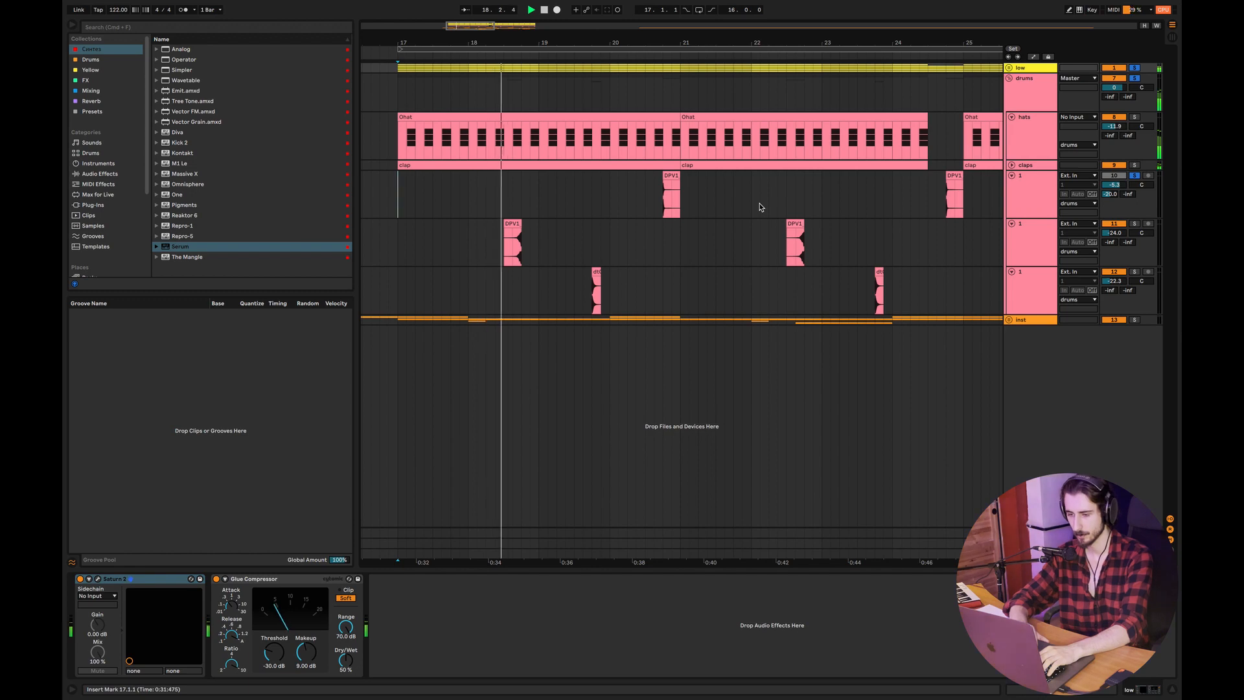
pyautogui.click(1008, 78)
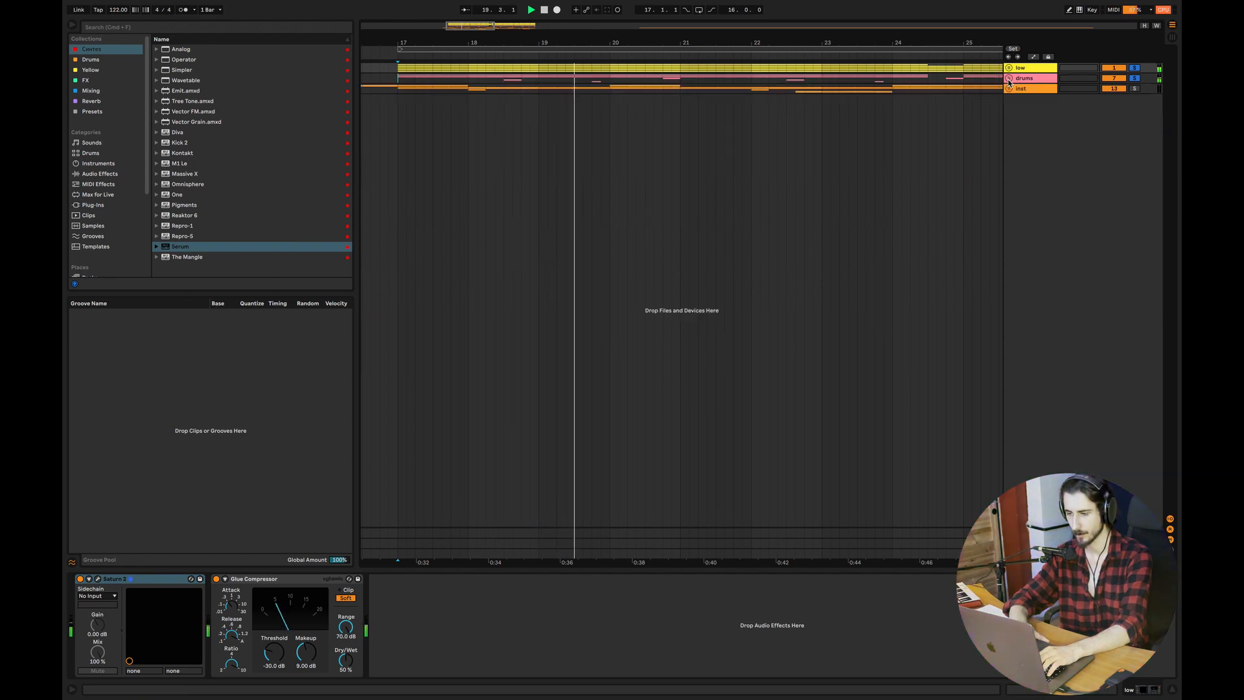
pyautogui.click(1009, 78)
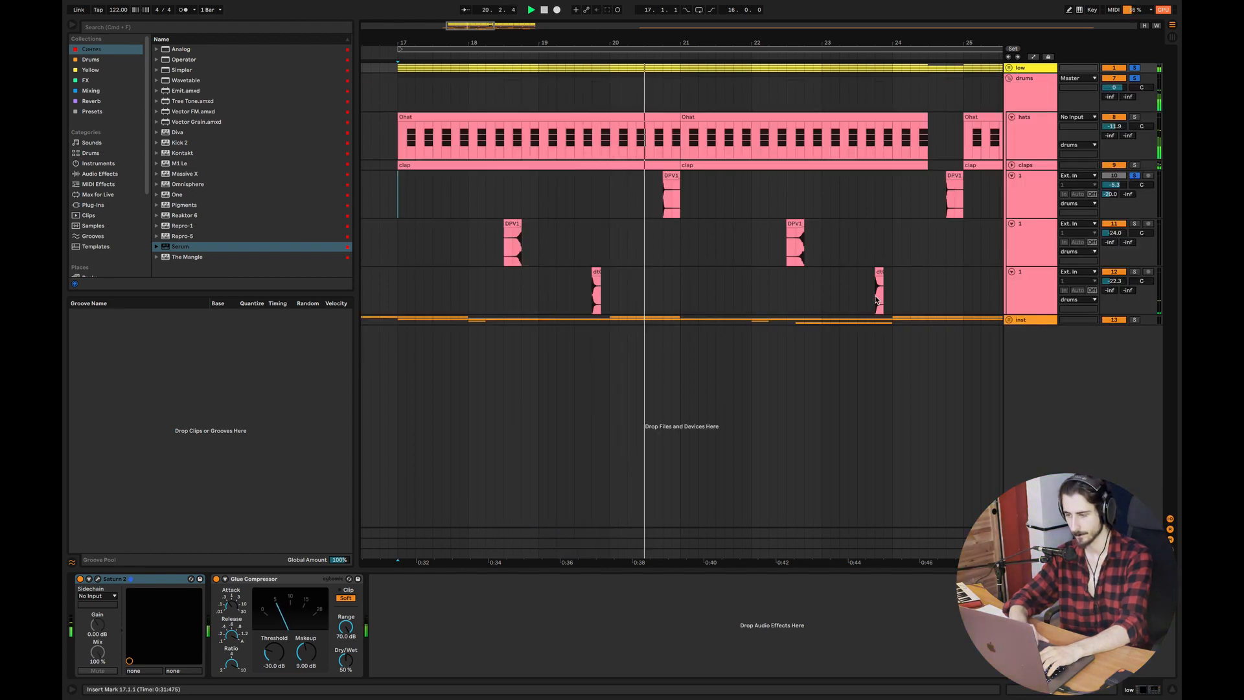
pyautogui.hscroll(1, 875, 300)
pyautogui.hscroll(-2, 875, 299)
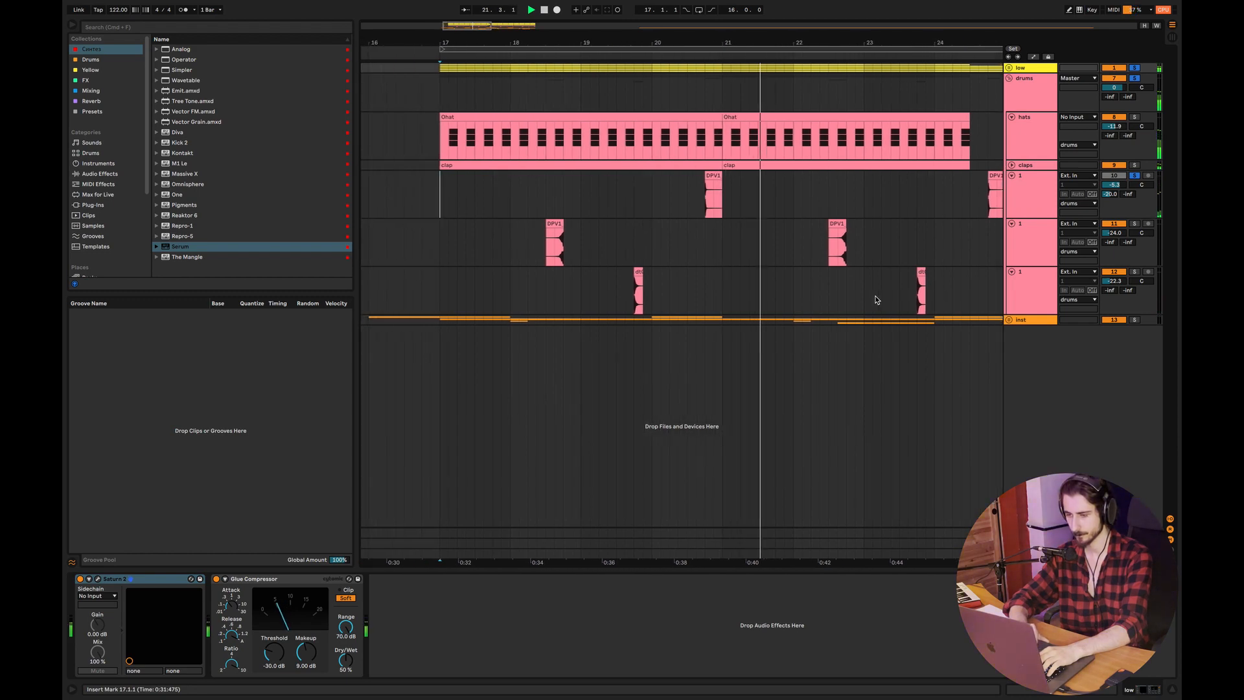
pyautogui.hscroll(1, 875, 300)
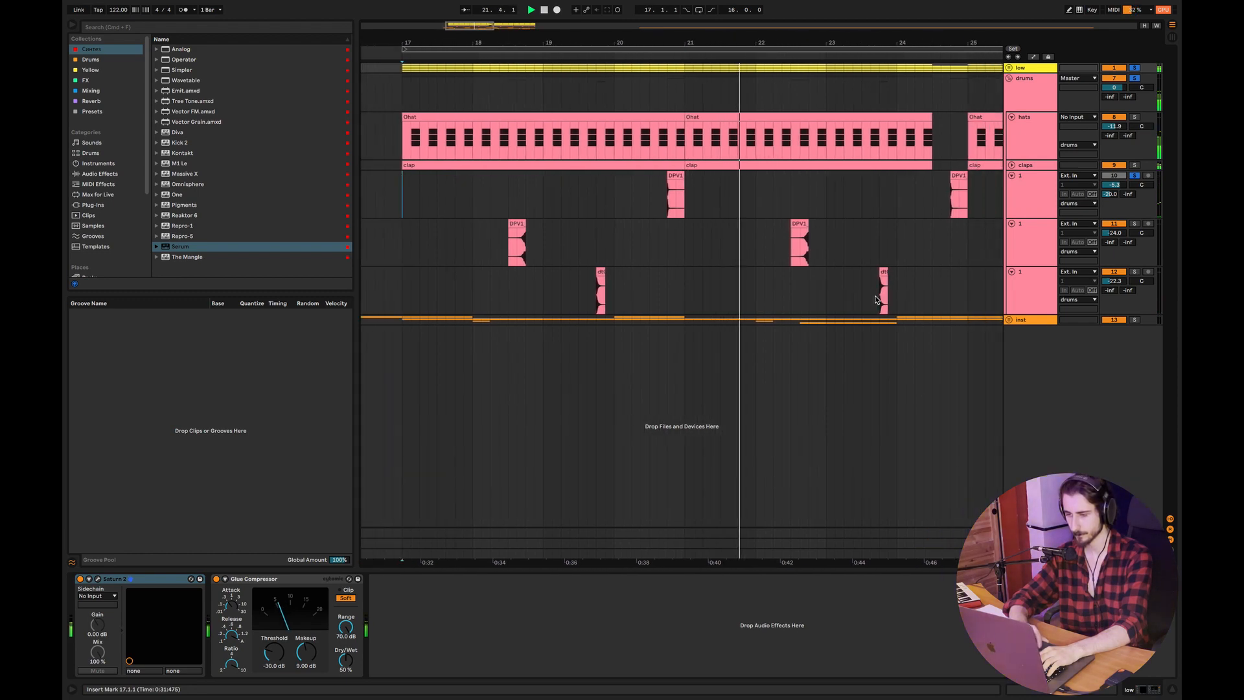
# Step: Collapse the drums group, expand the inst group and unfold its lead track
pyautogui.click(1008, 79)
pyautogui.click(1008, 89)
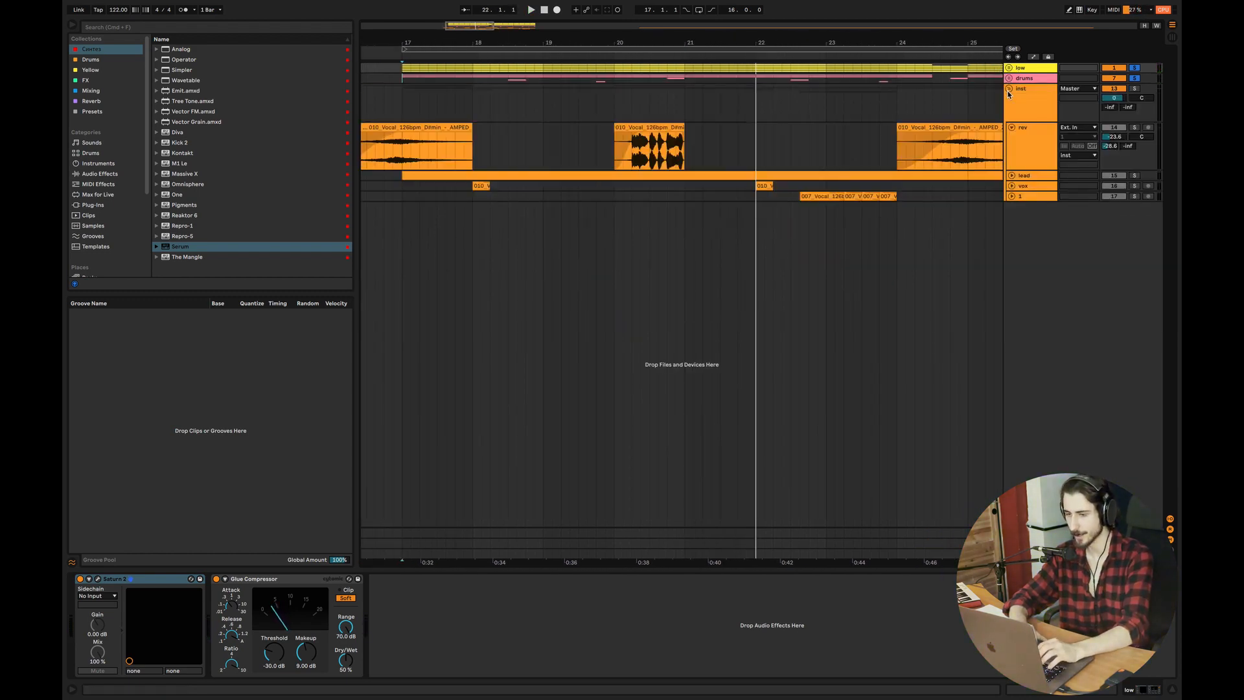
pyautogui.moveTo(479, 29); pyautogui.dragTo(472, 26)
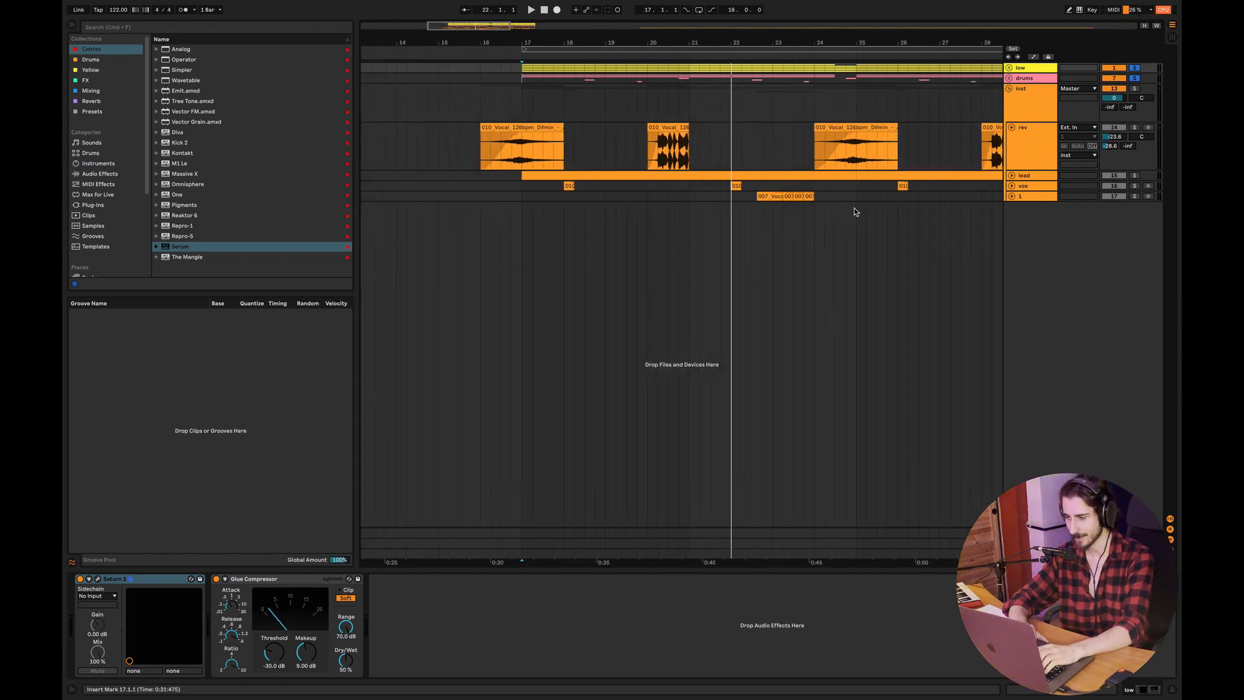
pyautogui.click(1010, 175)
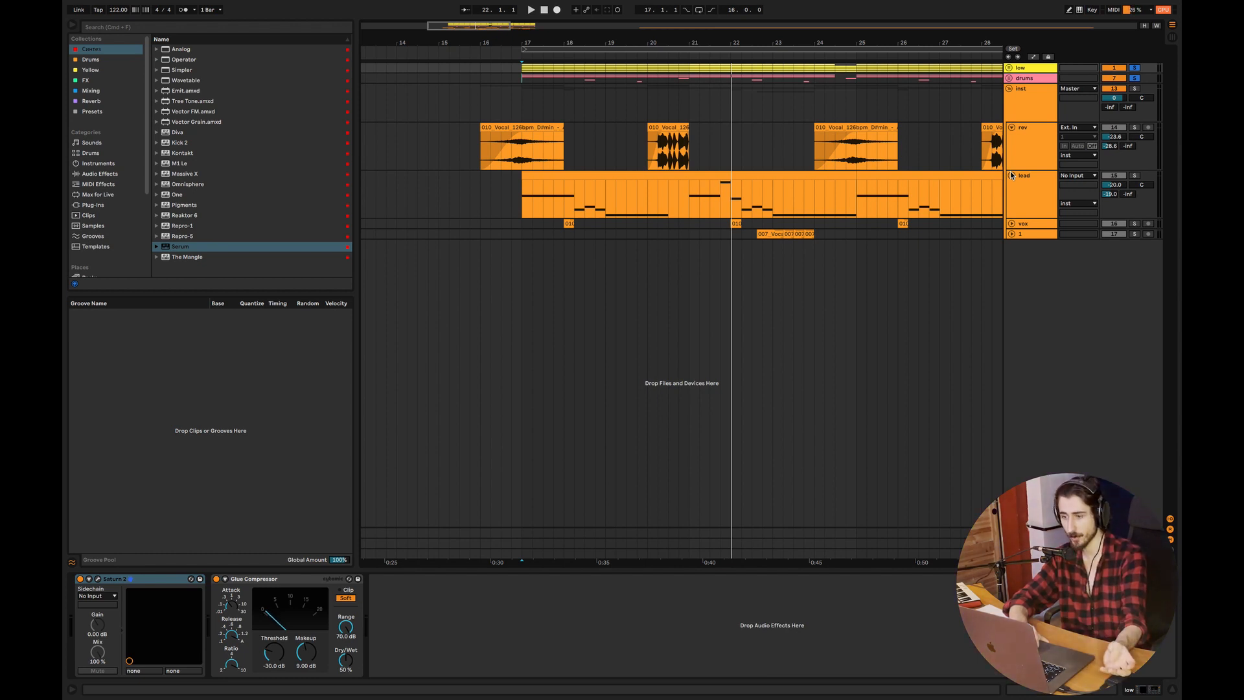
# Step: Look at the first lead clip's MIDI notes, solo the lead track and play it from 17.1.1
pyautogui.doubleClick(583, 178)
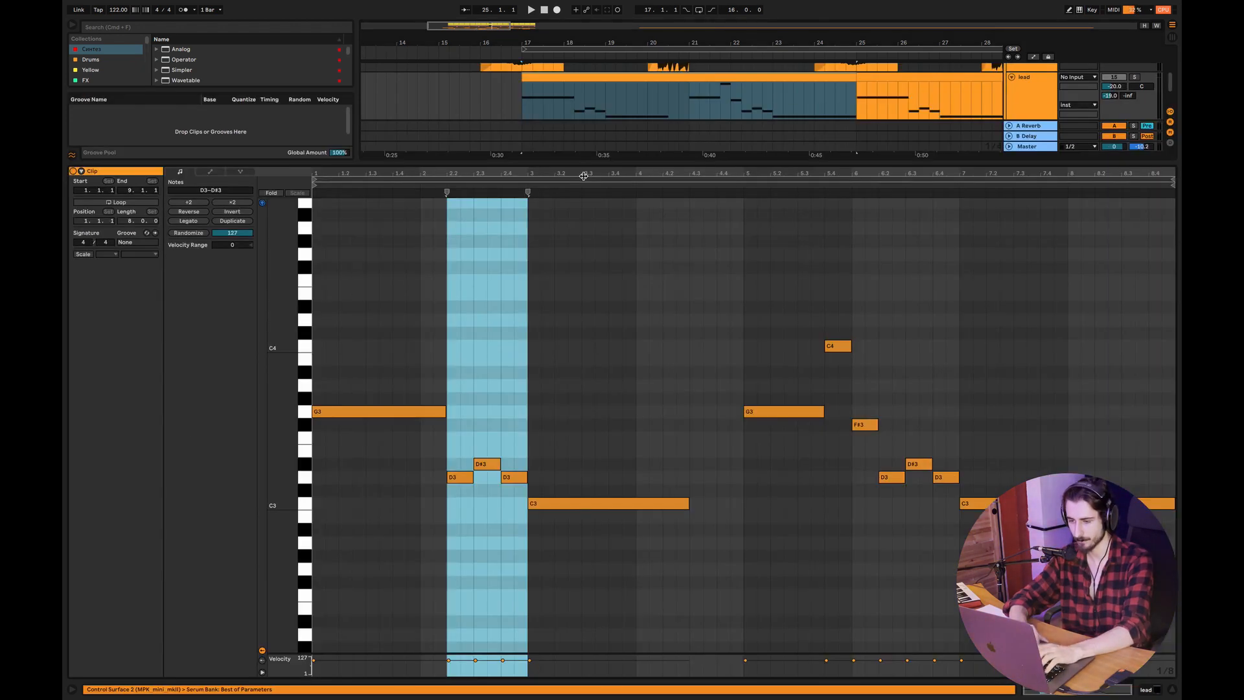
pyautogui.click(905, 581)
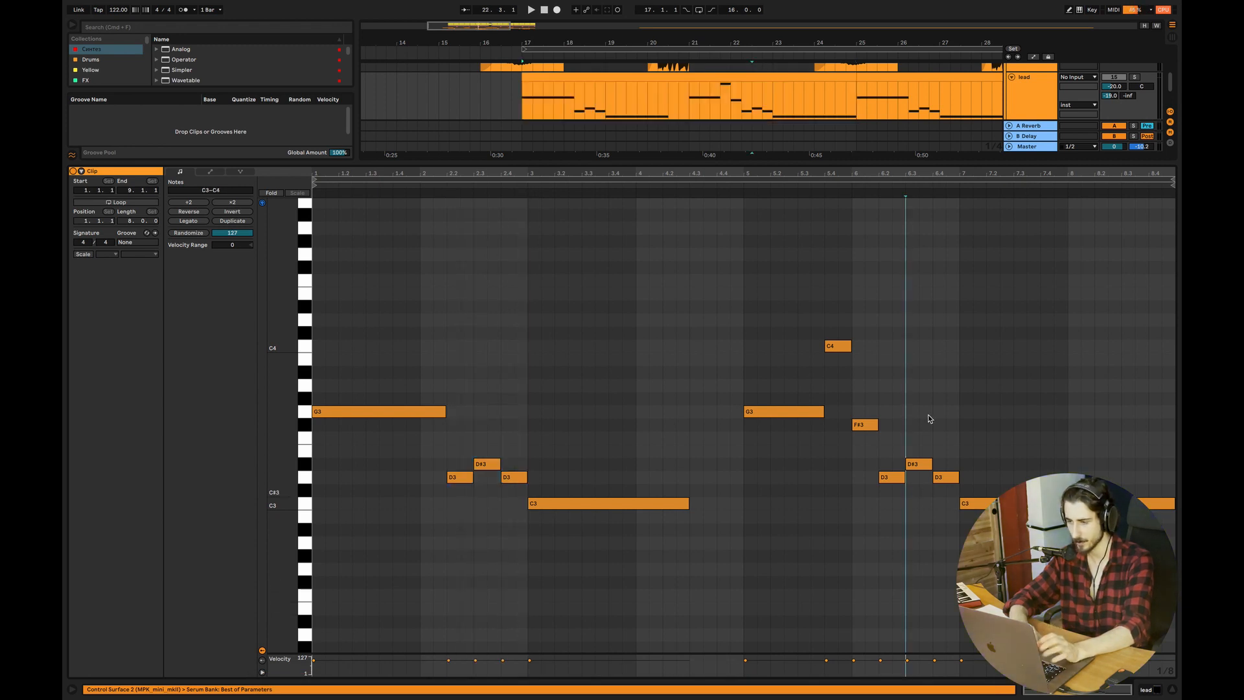
pyautogui.click(1133, 77)
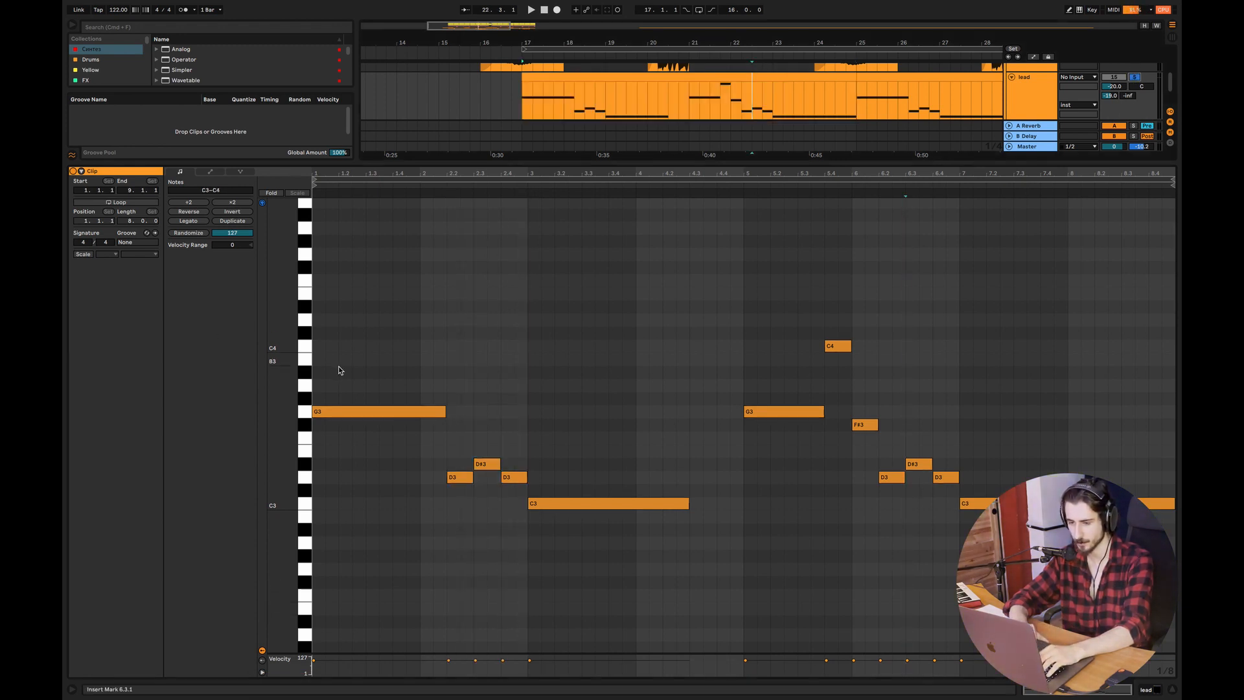
pyautogui.press('space')
pyautogui.click(1172, 689)
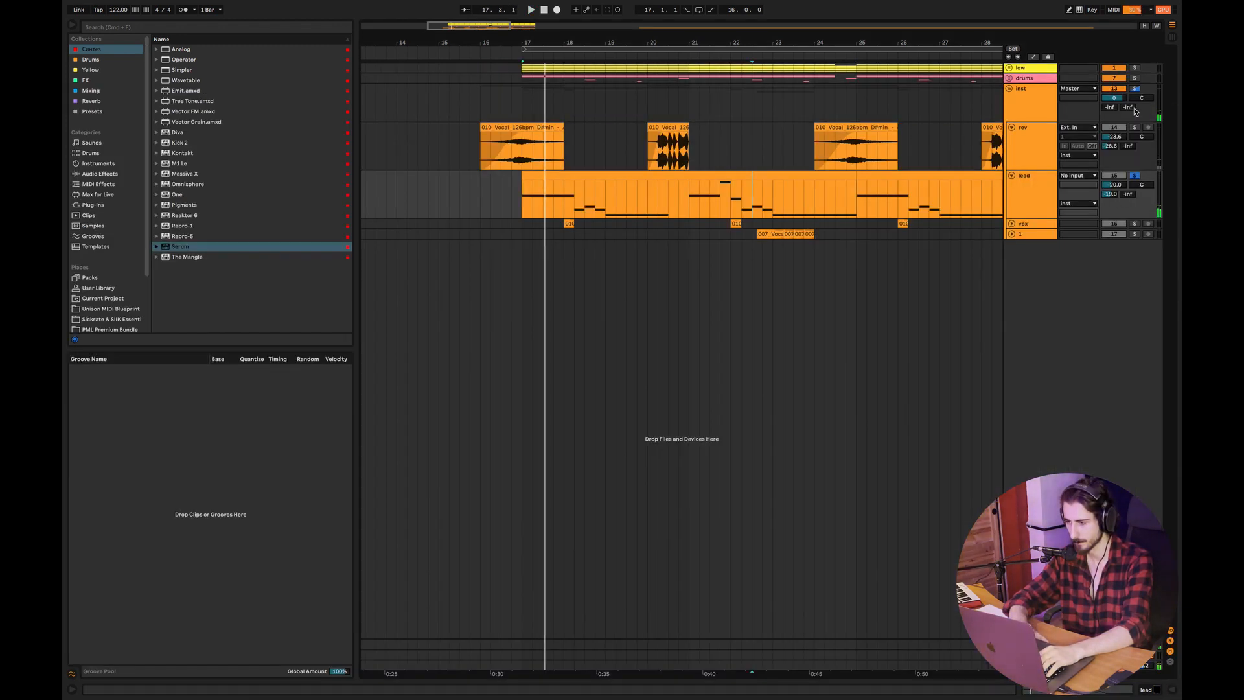
# Step: Review the first lead clip's notes while the lead plays with the low group, and stop playback
pyautogui.doubleClick(629, 176)
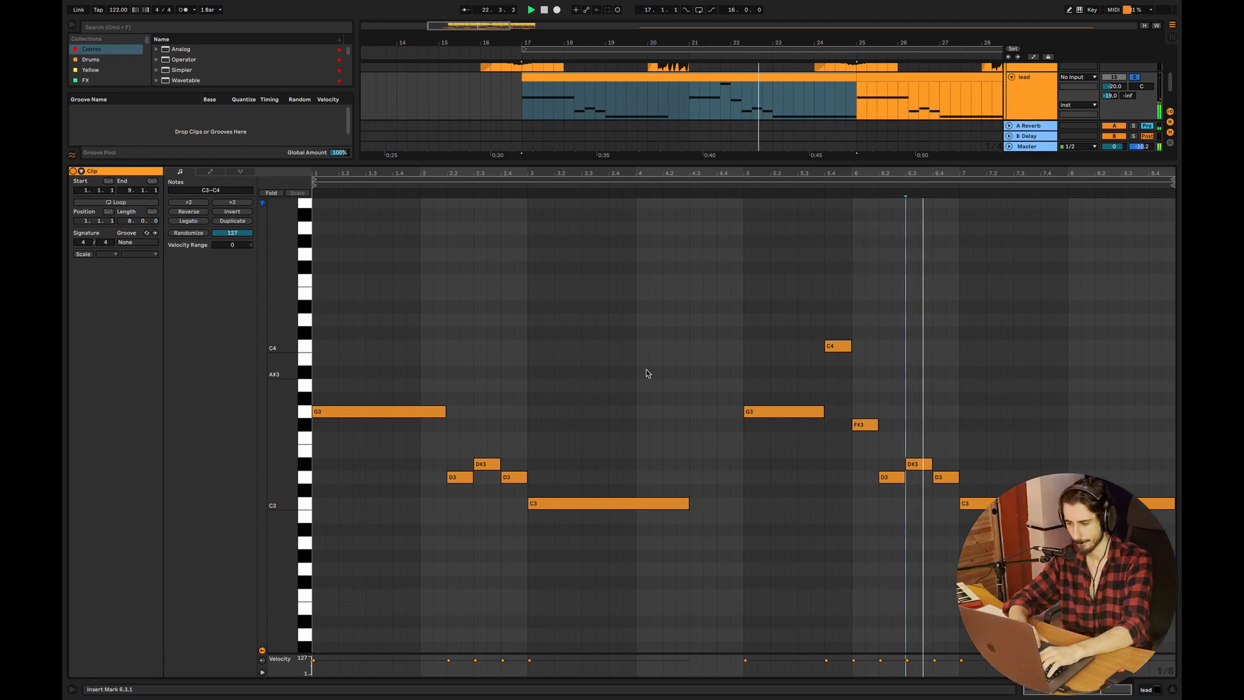
pyautogui.click(1171, 691)
pyautogui.press('space')
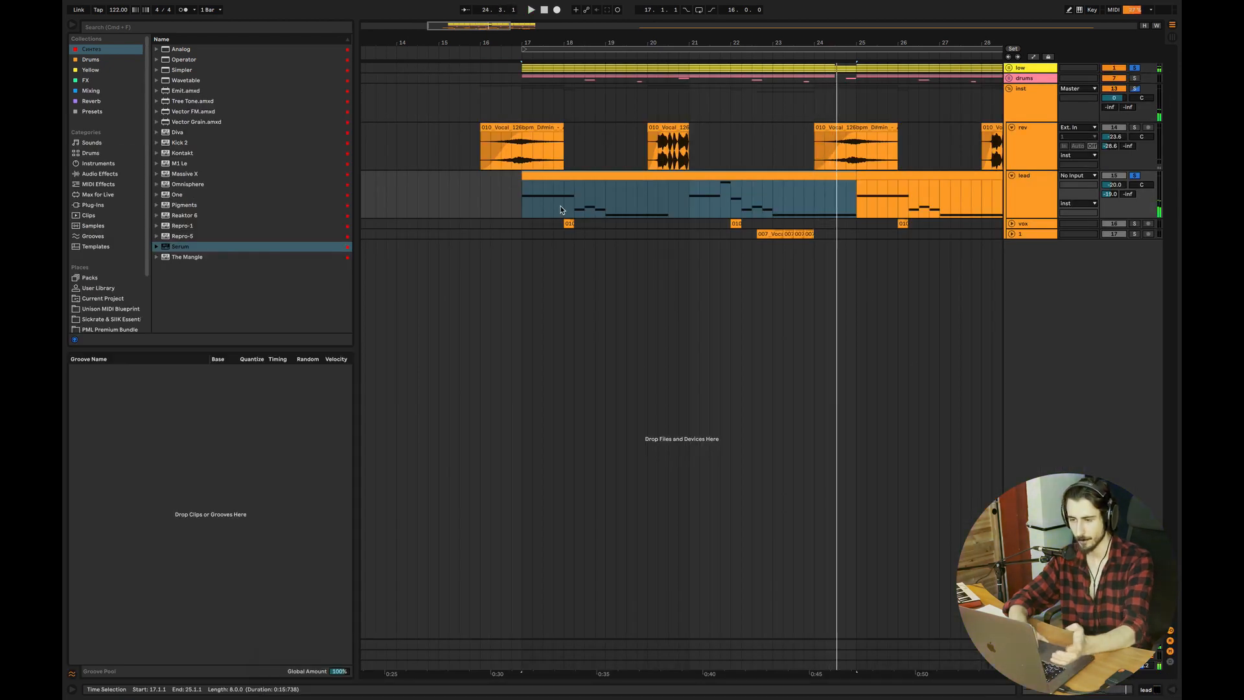
# Step: Open the Serum synth on the lead track and examine its envelope 1 and filter settings
pyautogui.click(523, 201)
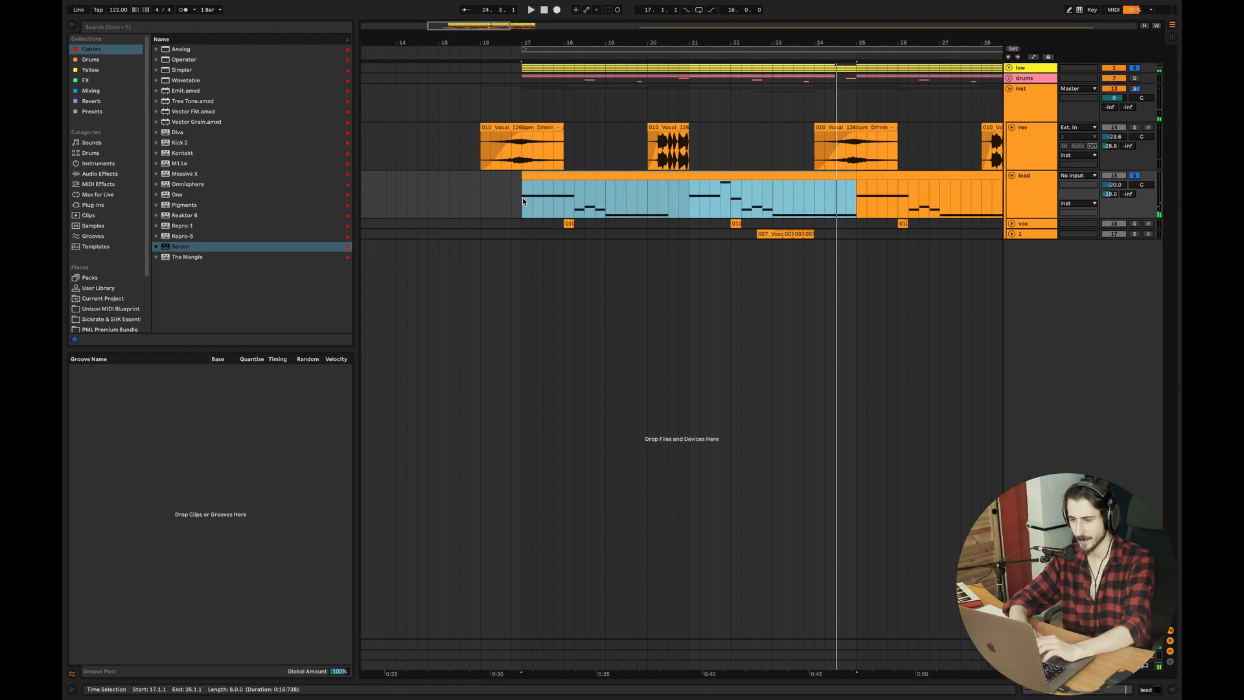
pyautogui.doubleClick(1030, 207)
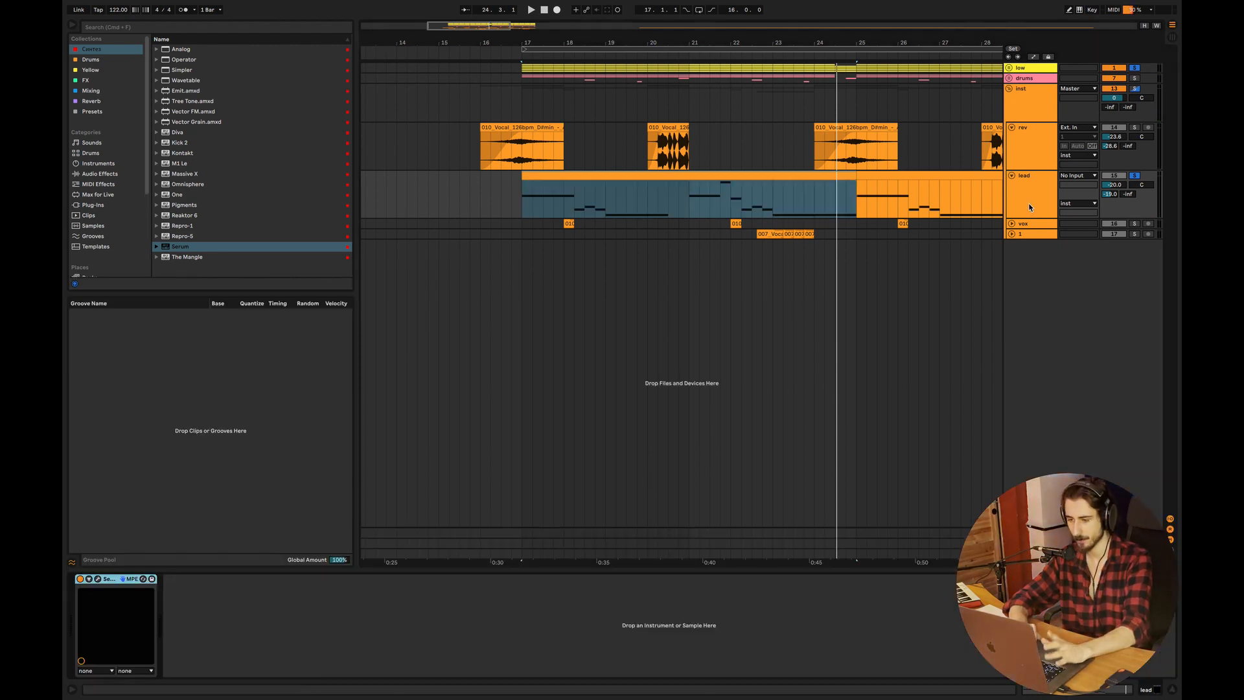
pyautogui.click(98, 581)
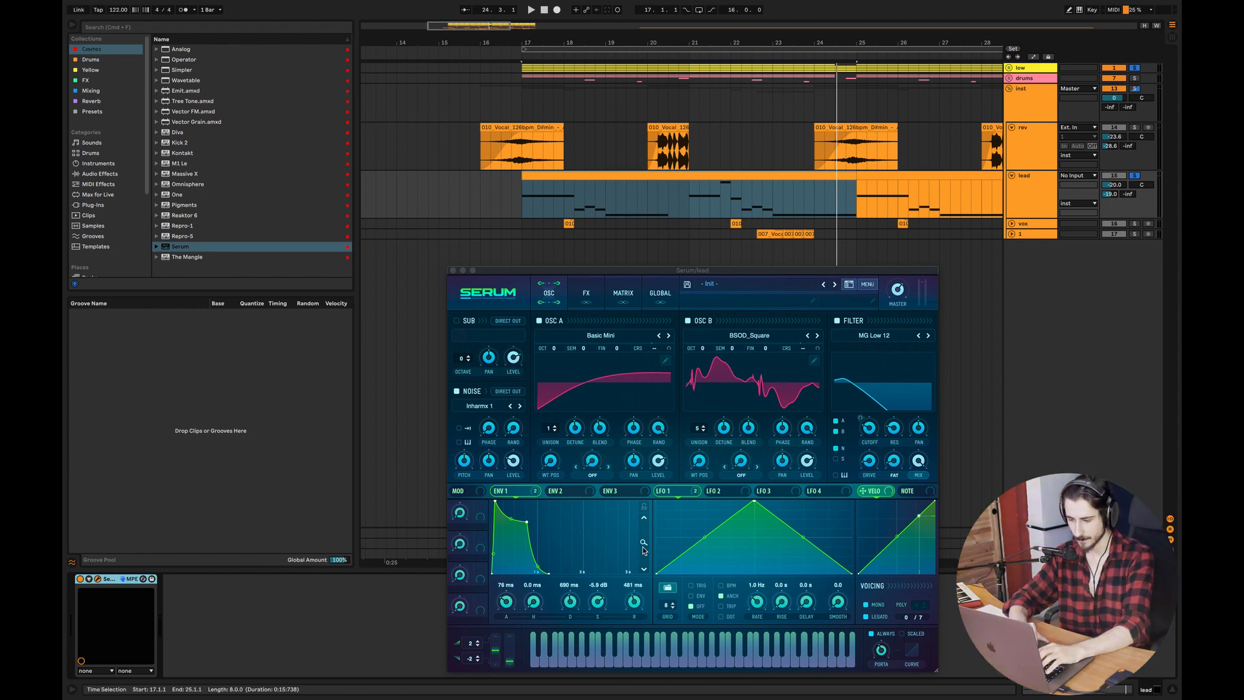
pyautogui.moveTo(643, 544); pyautogui.dragTo(486, 607)
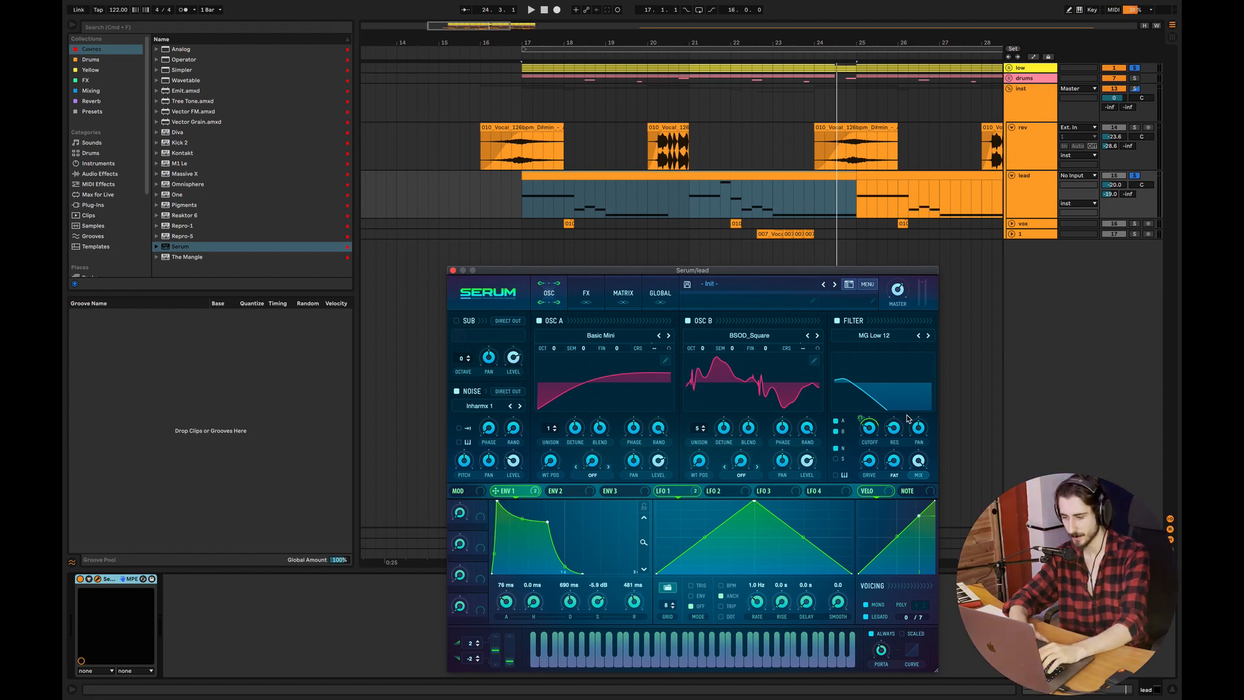
pyautogui.moveTo(606, 494); pyautogui.dragTo(522, 491)
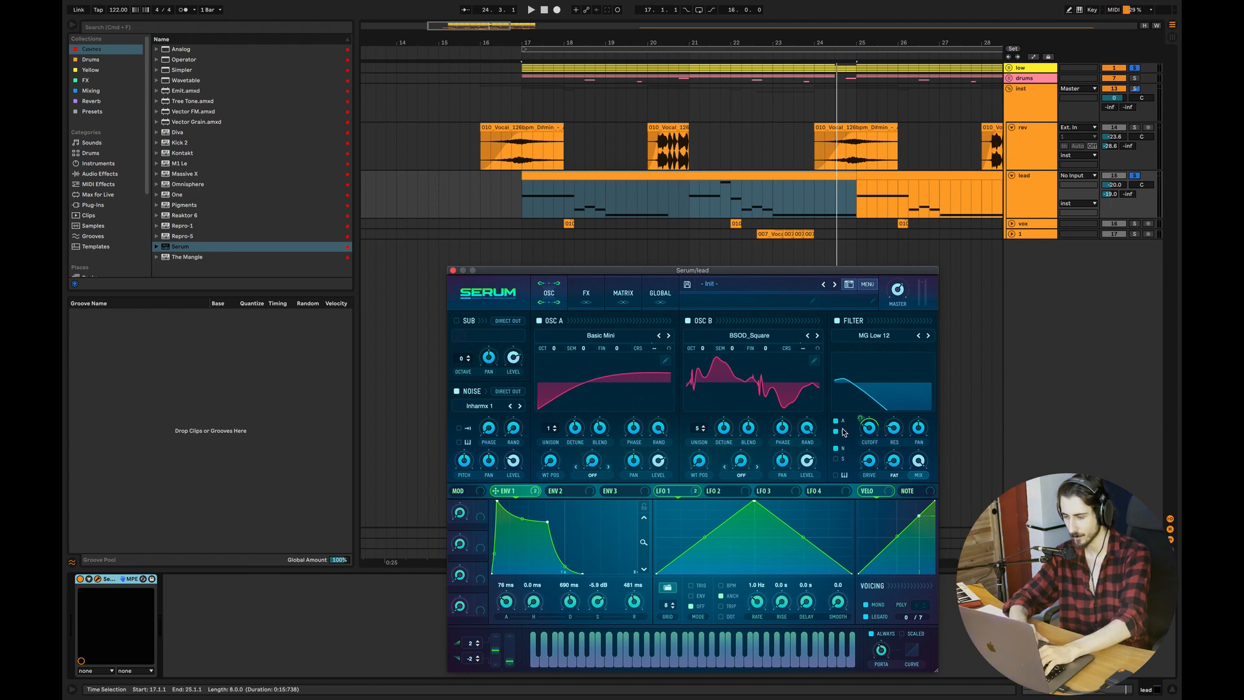
# Step: Play the lead with Serum's envelope 1 attack at 0.0 ms, and set the attack to 77 ms for comparison
pyautogui.press('space')
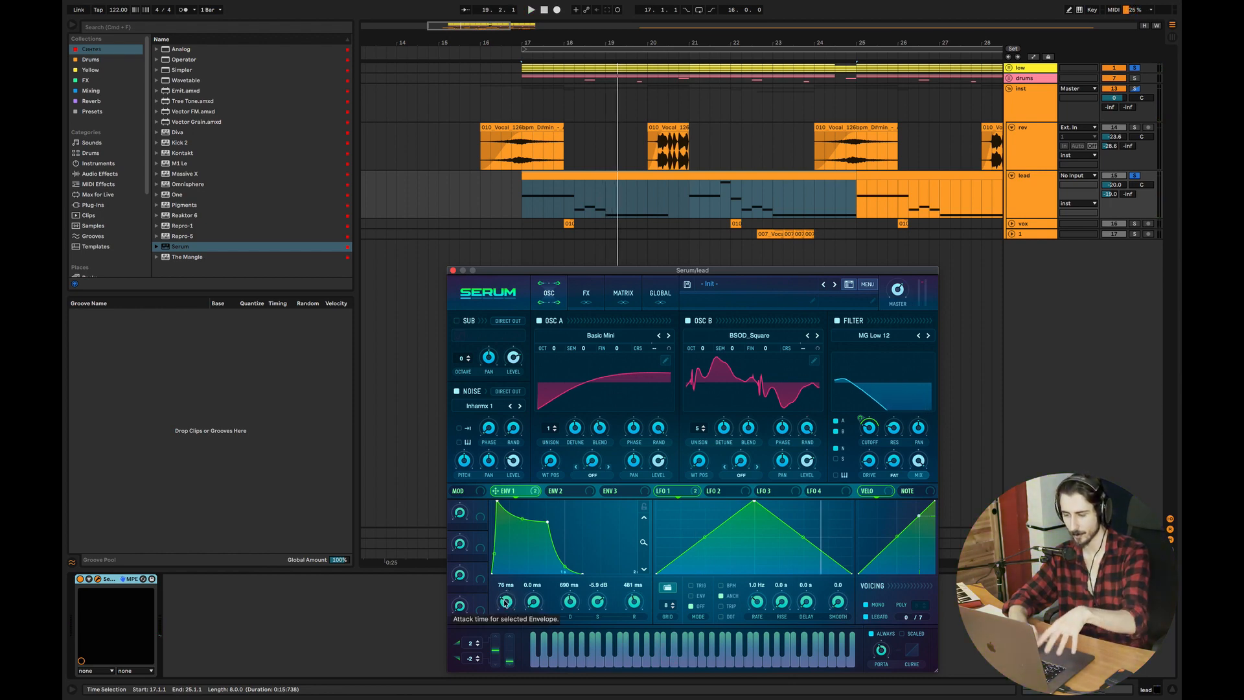
pyautogui.moveTo(505, 602); pyautogui.dragTo(504, 665)
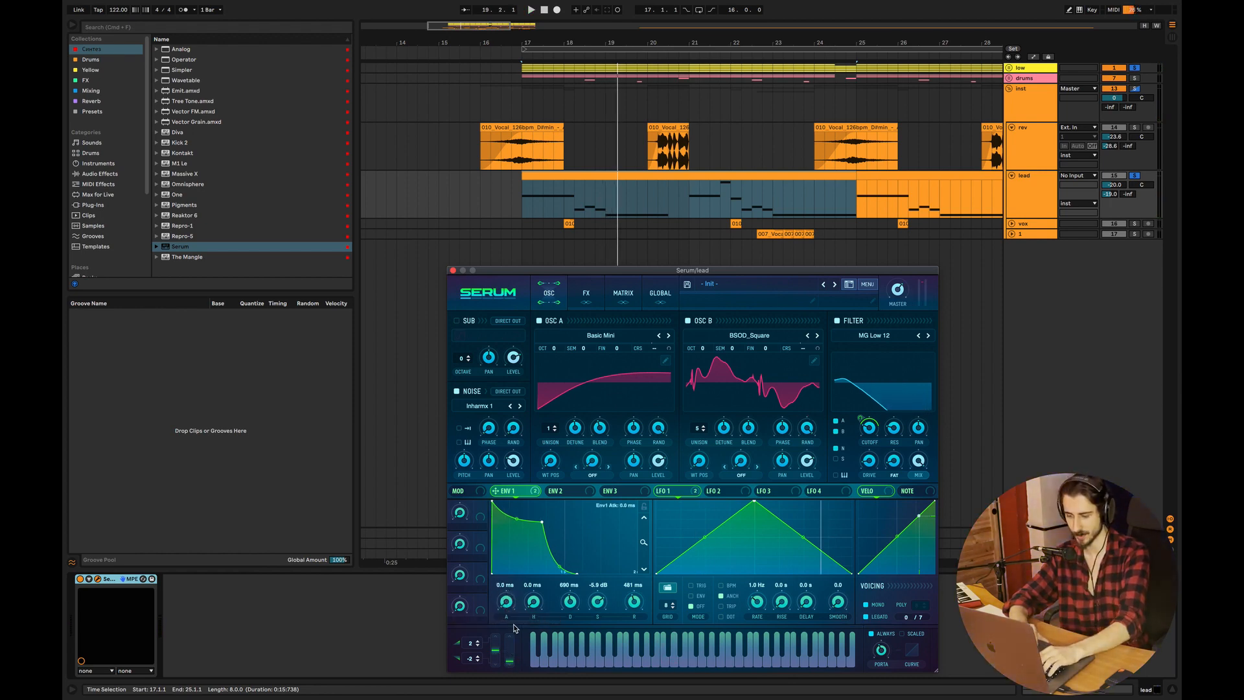
pyautogui.press('space')
pyautogui.moveTo(505, 601); pyautogui.dragTo(518, 570)
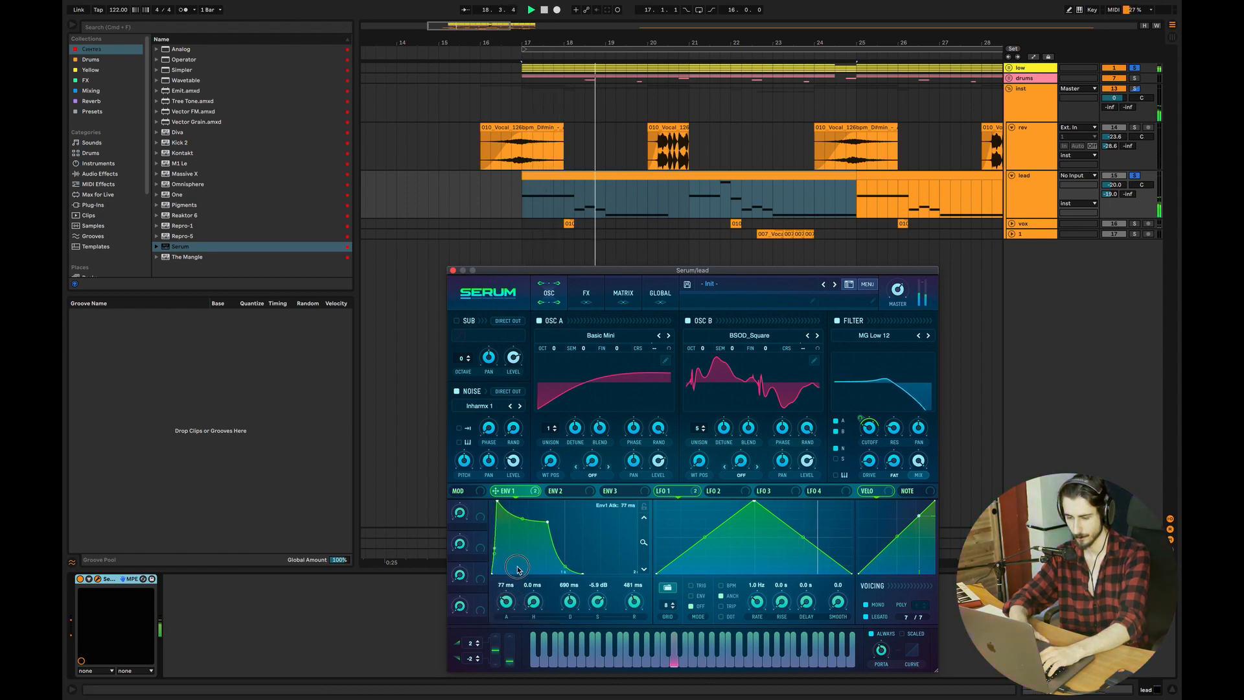
pyautogui.press('space')
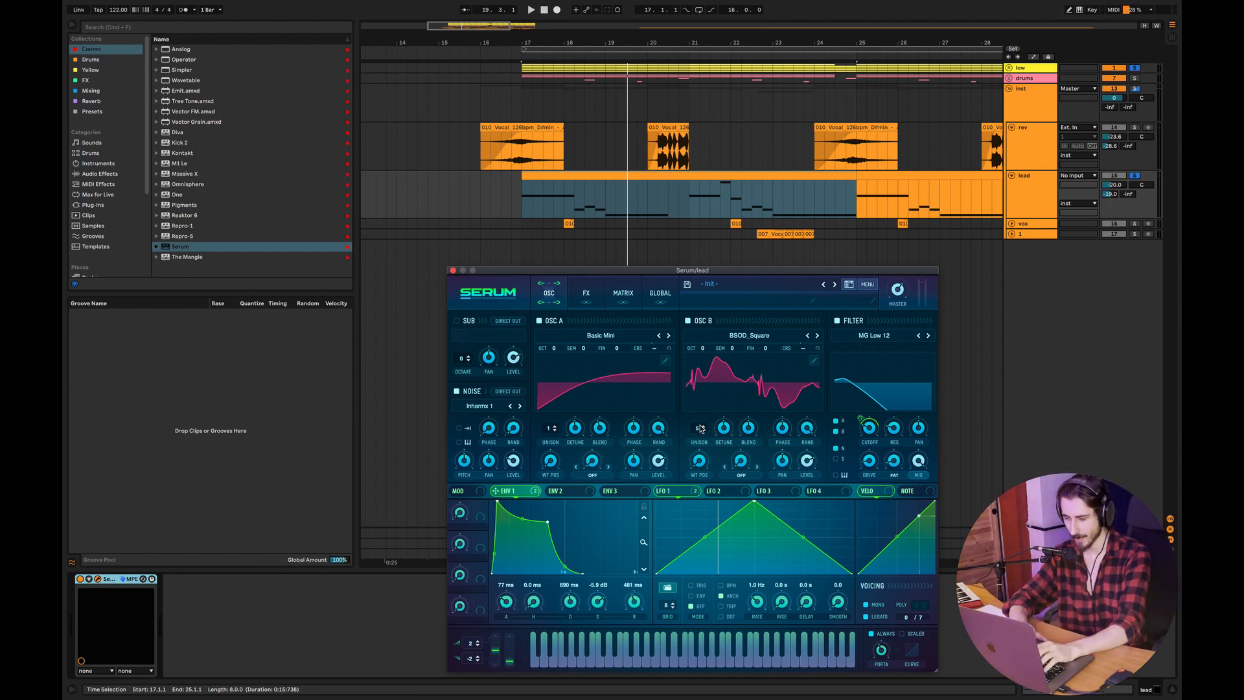
# Step: Reduce oscillator B's unison to 1 voice while the lead plays for comparison, and restore it to 5 voices
pyautogui.moveTo(699, 430); pyautogui.dragTo(725, 601)
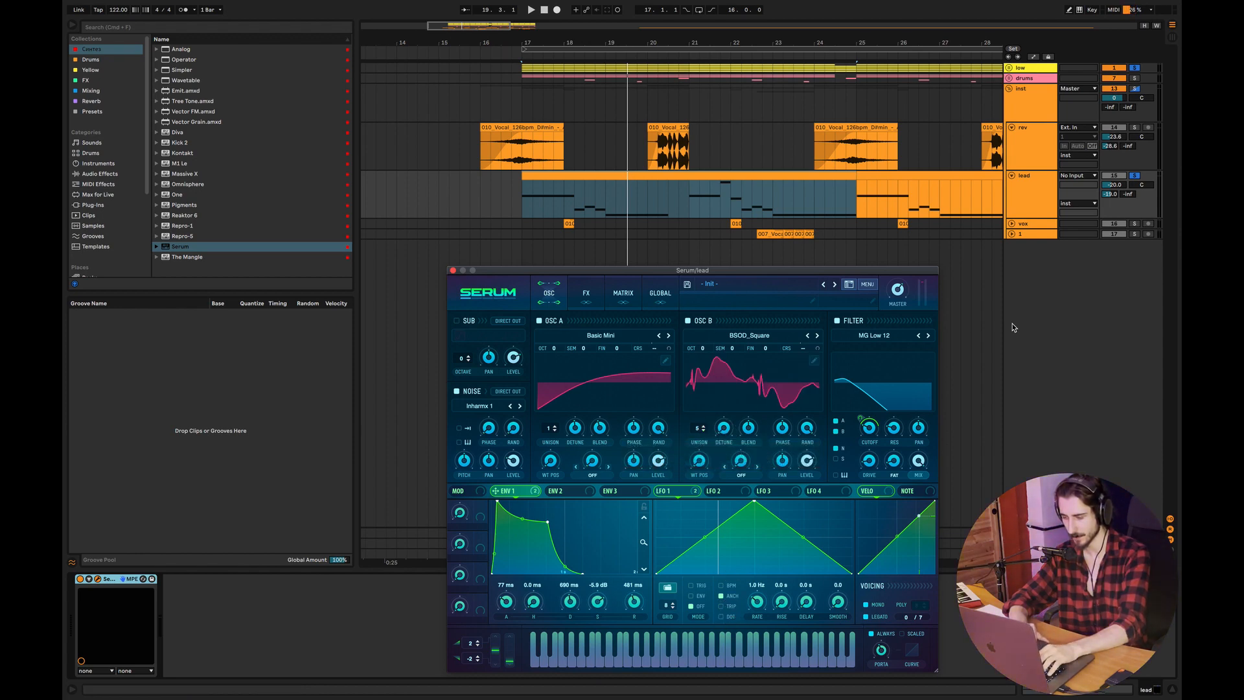
pyautogui.press('space')
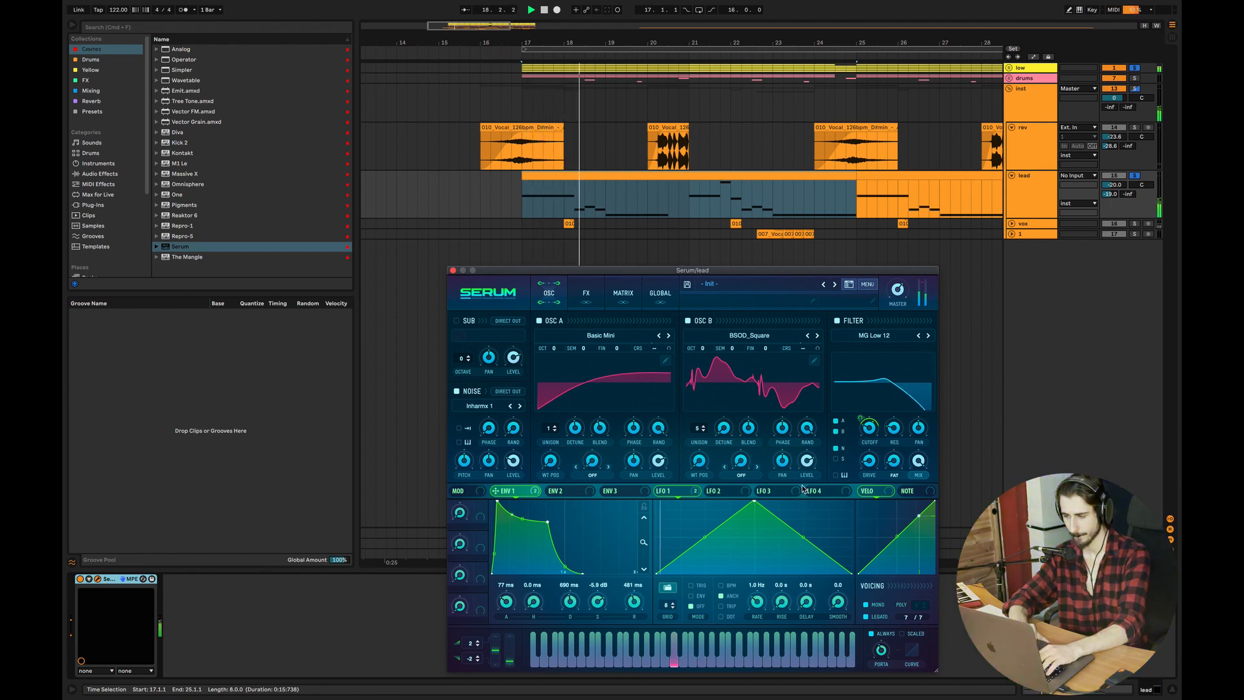
pyautogui.click(1011, 618)
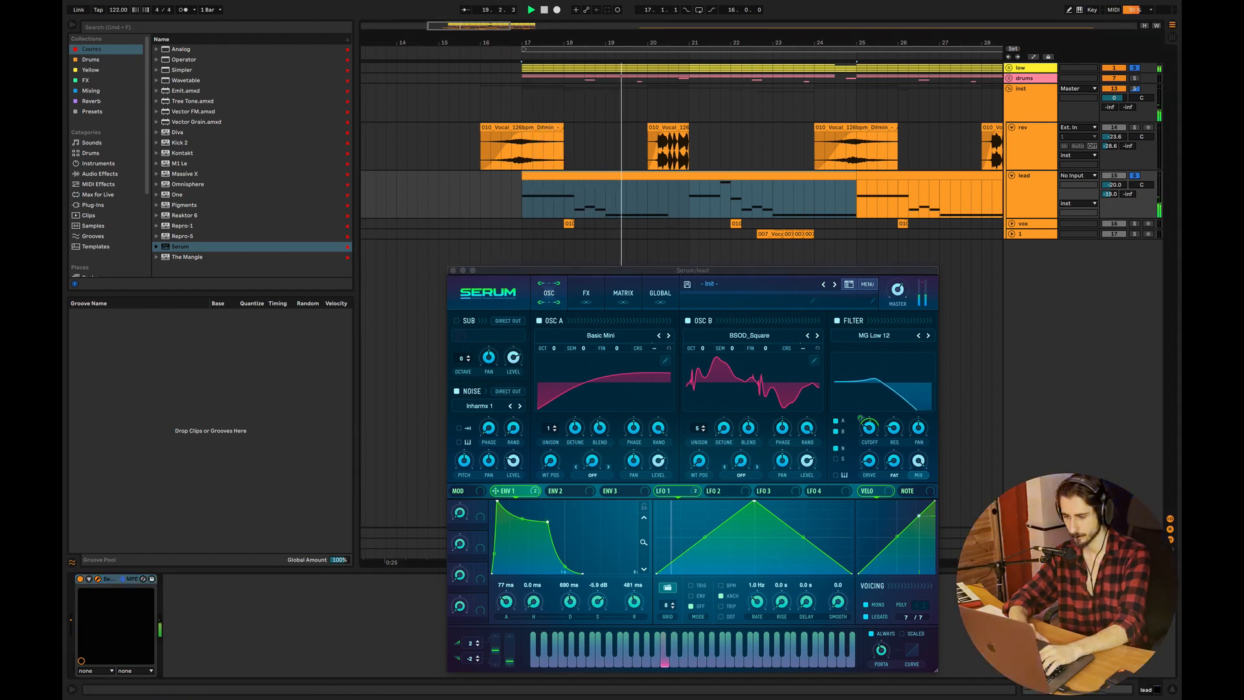
pyautogui.moveTo(697, 428); pyautogui.dragTo(698, 693)
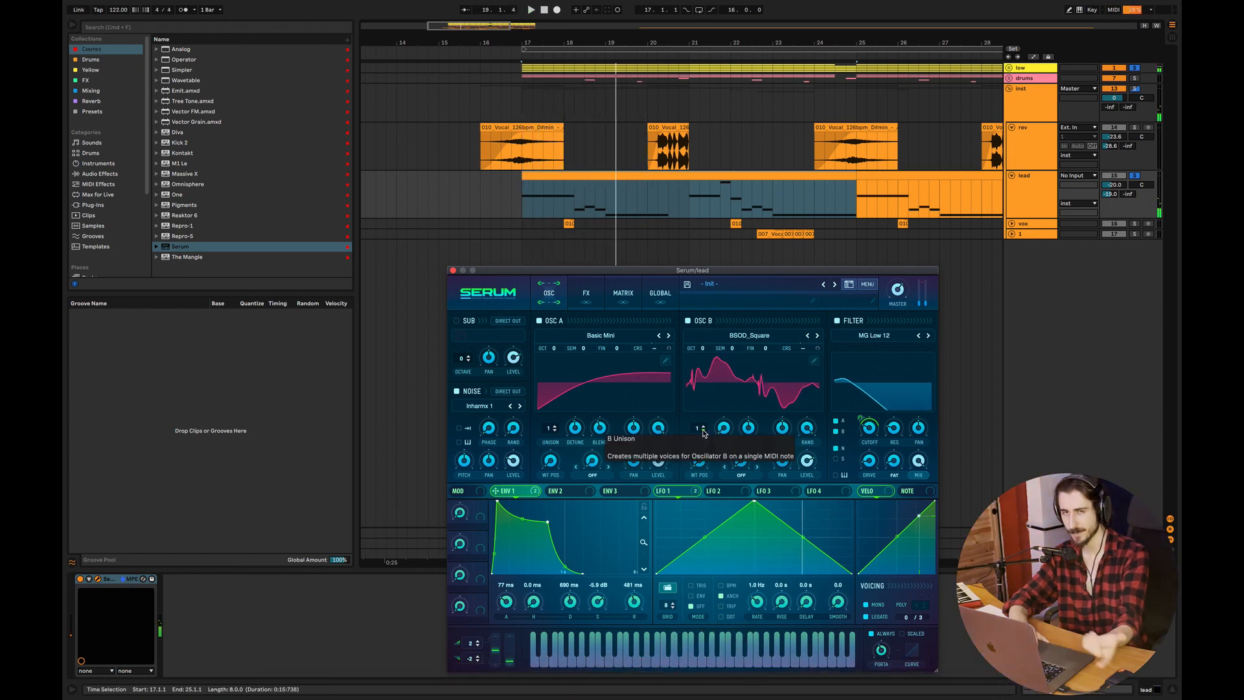
pyautogui.moveTo(702, 429); pyautogui.dragTo(702, 416)
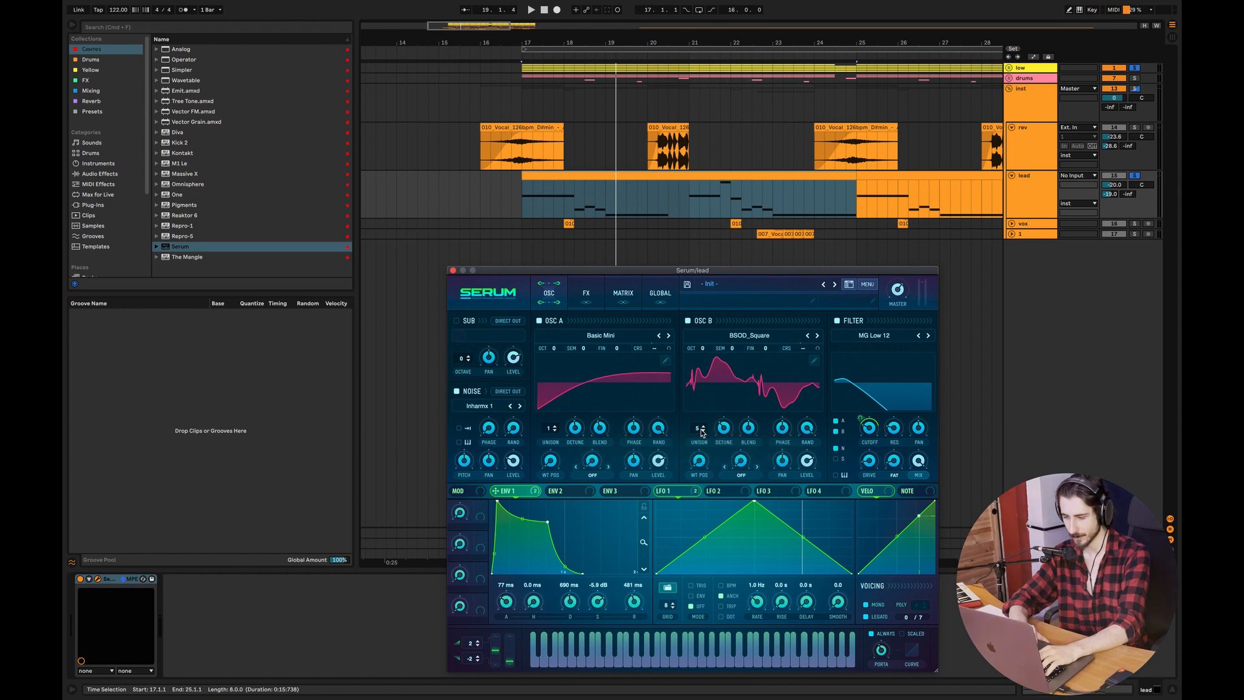
pyautogui.moveTo(723, 429); pyautogui.dragTo(730, 429)
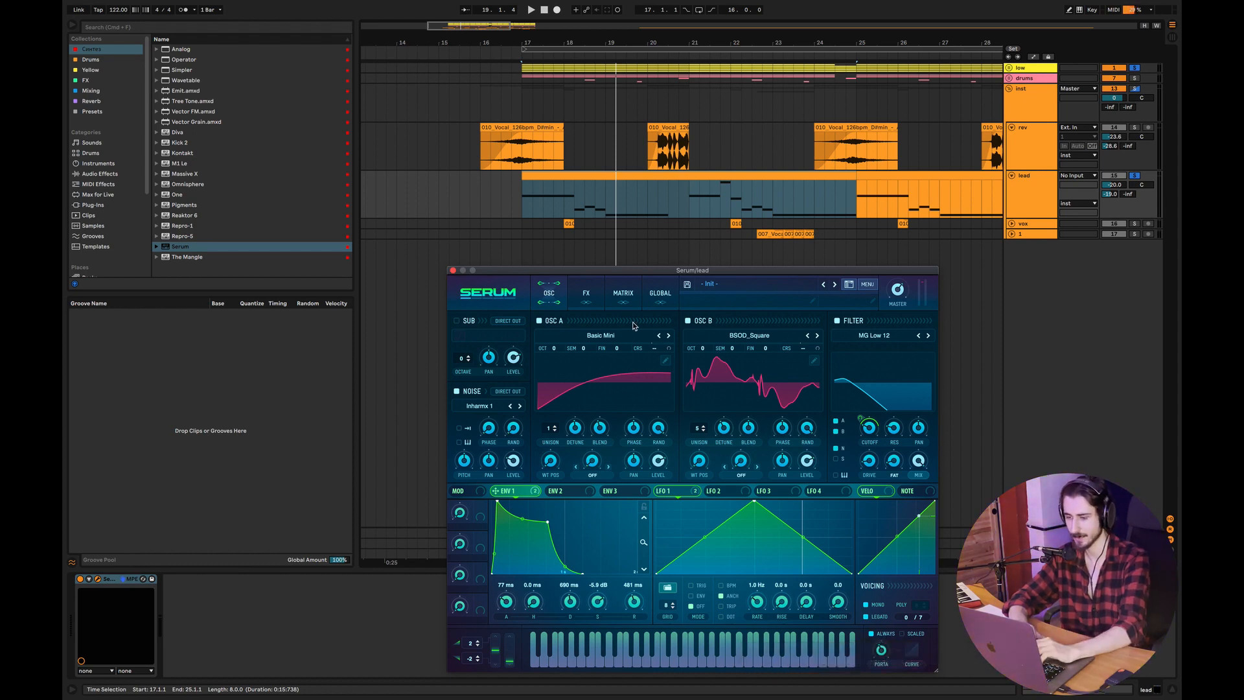
# Step: Bypass the Distortion in Serum's effects, play the lead for comparison, and re-enable it
pyautogui.click(589, 300)
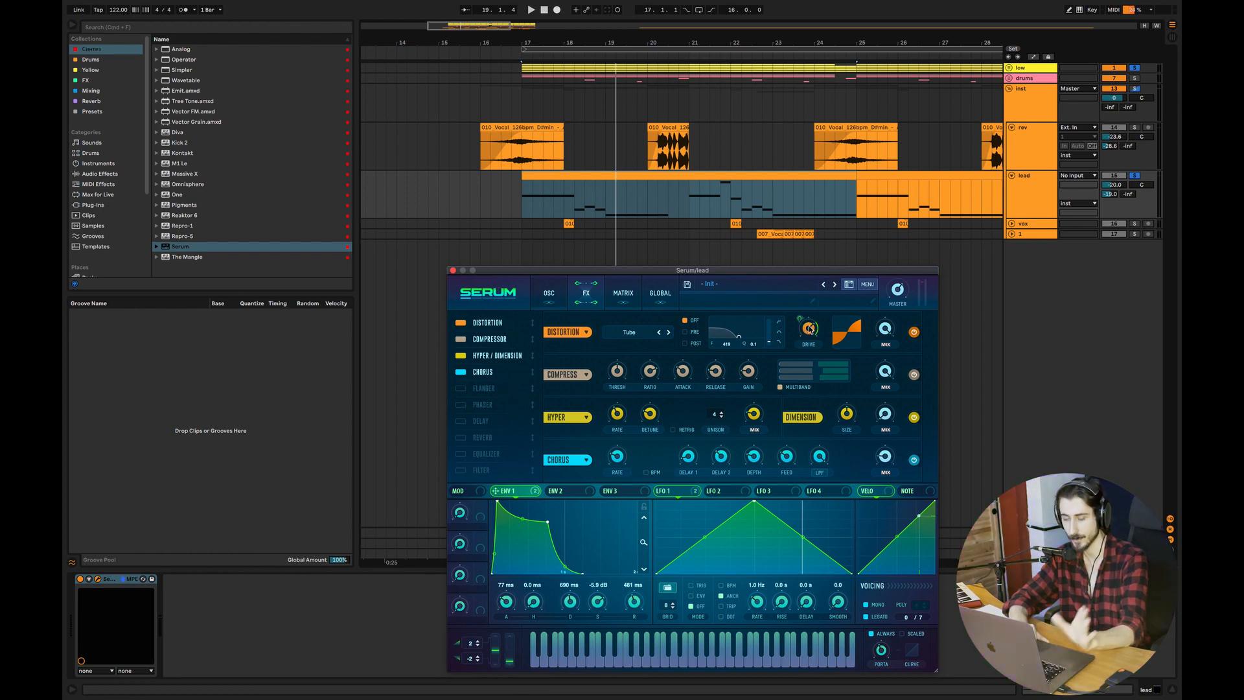
pyautogui.moveTo(510, 490); pyautogui.dragTo(543, 480)
pyautogui.click(460, 322)
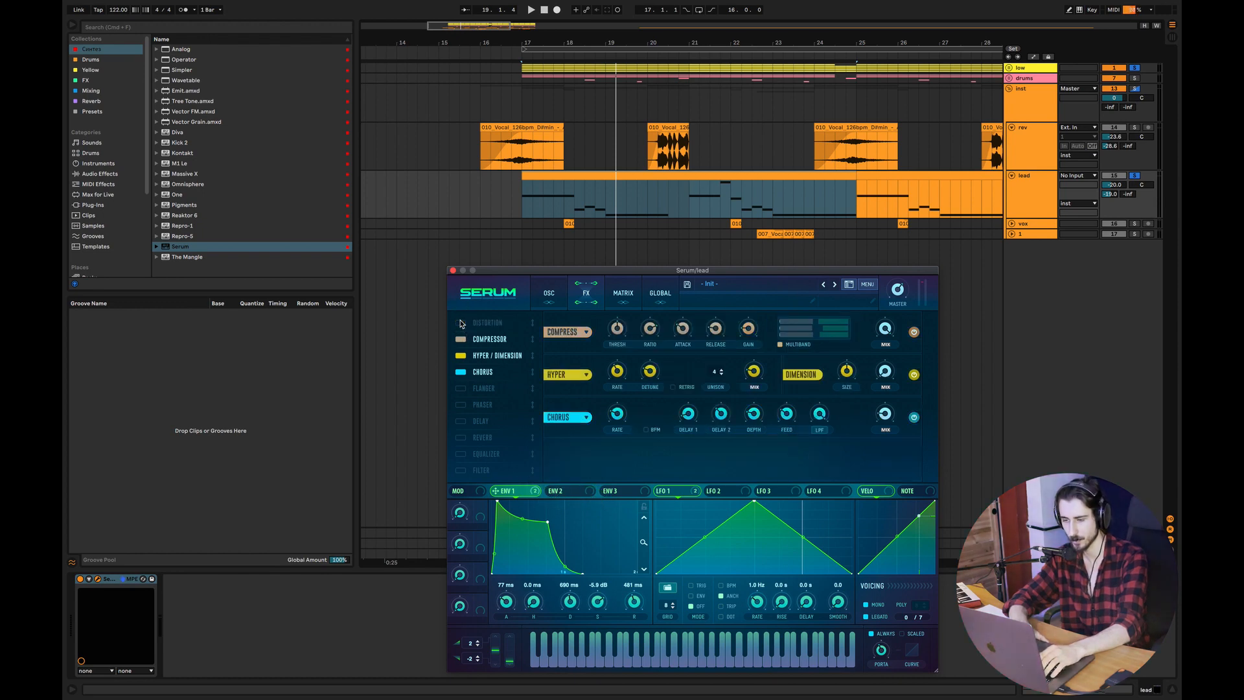
pyautogui.press('space')
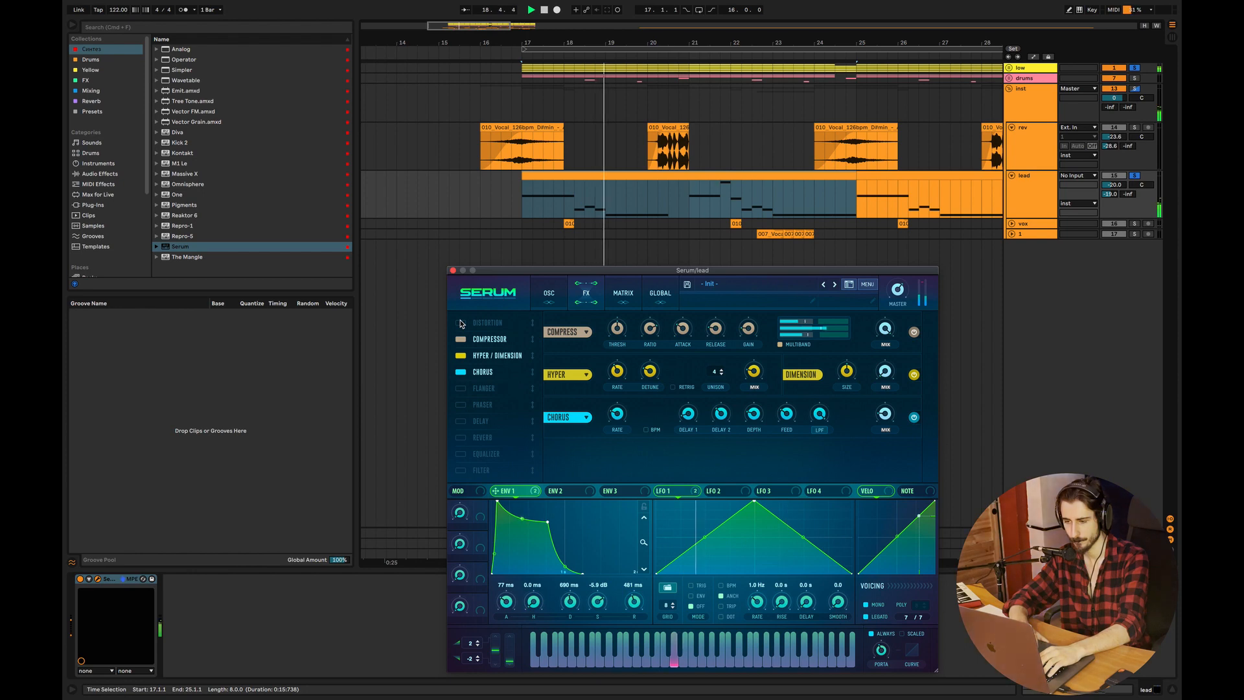
pyautogui.click(461, 322)
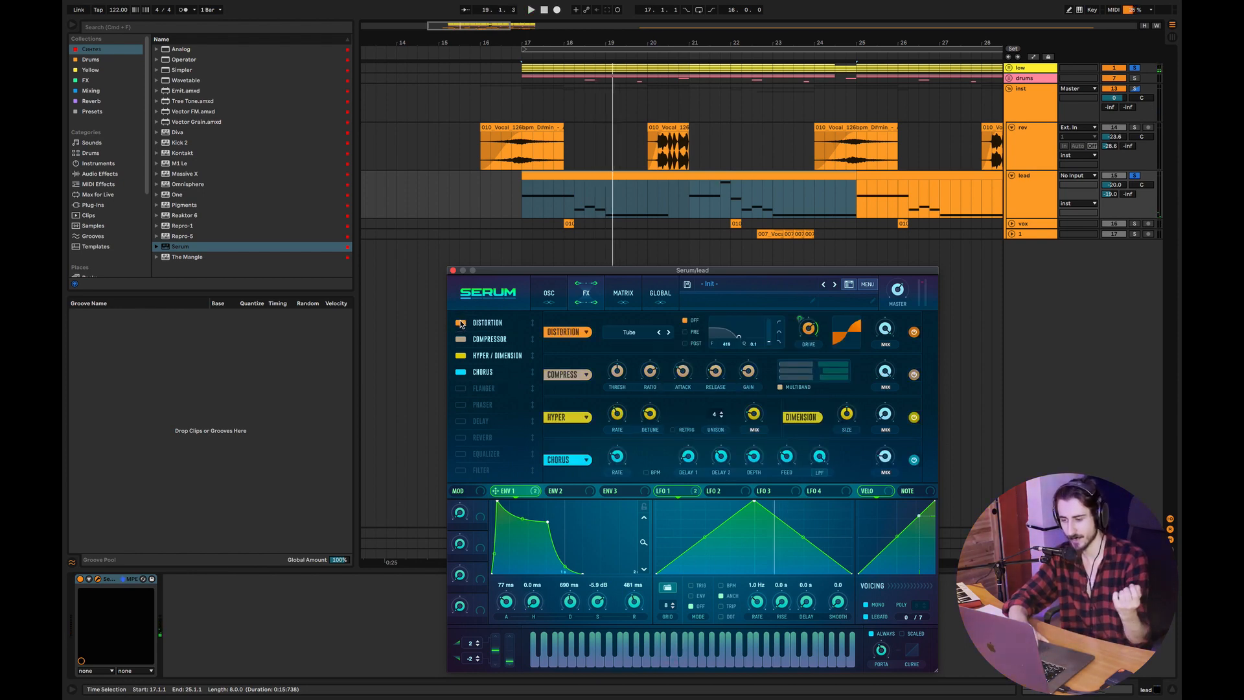
pyautogui.press('space')
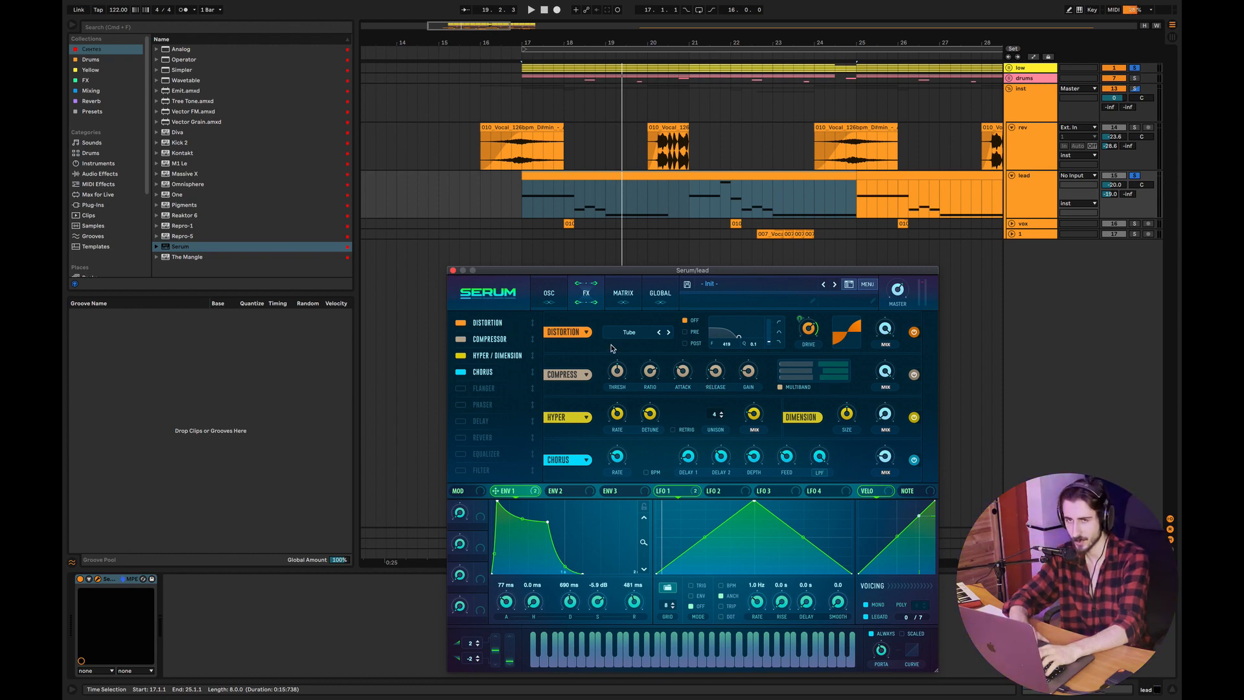
# Step: Bypass the Compressor in Serum's effects, play the lead from 18.2.1 for comparison, re-enable it and play again
pyautogui.click(460, 339)
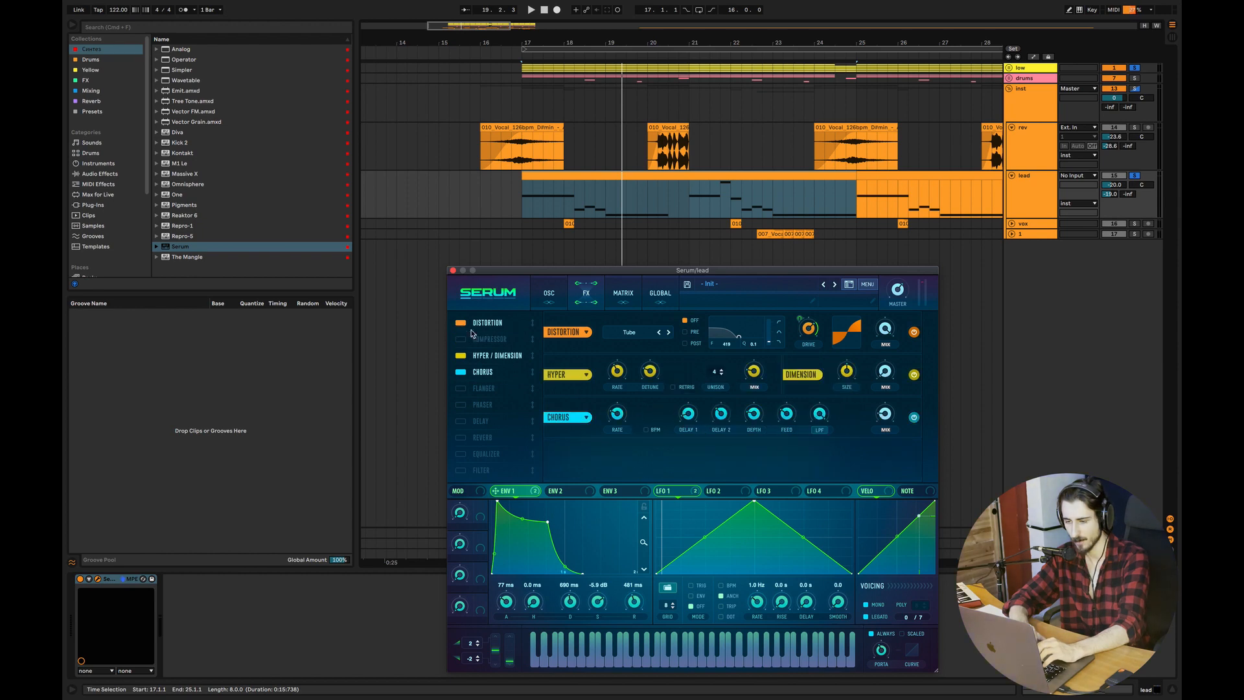
pyautogui.click(570, 210)
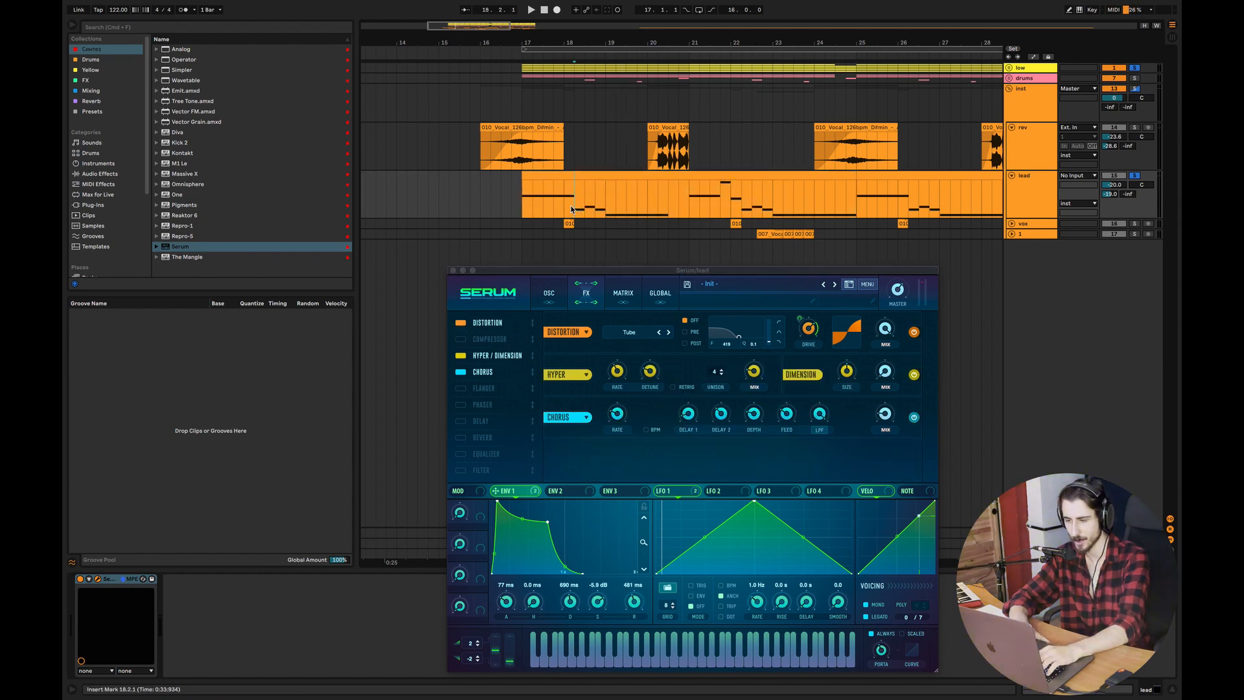
pyautogui.press('space')
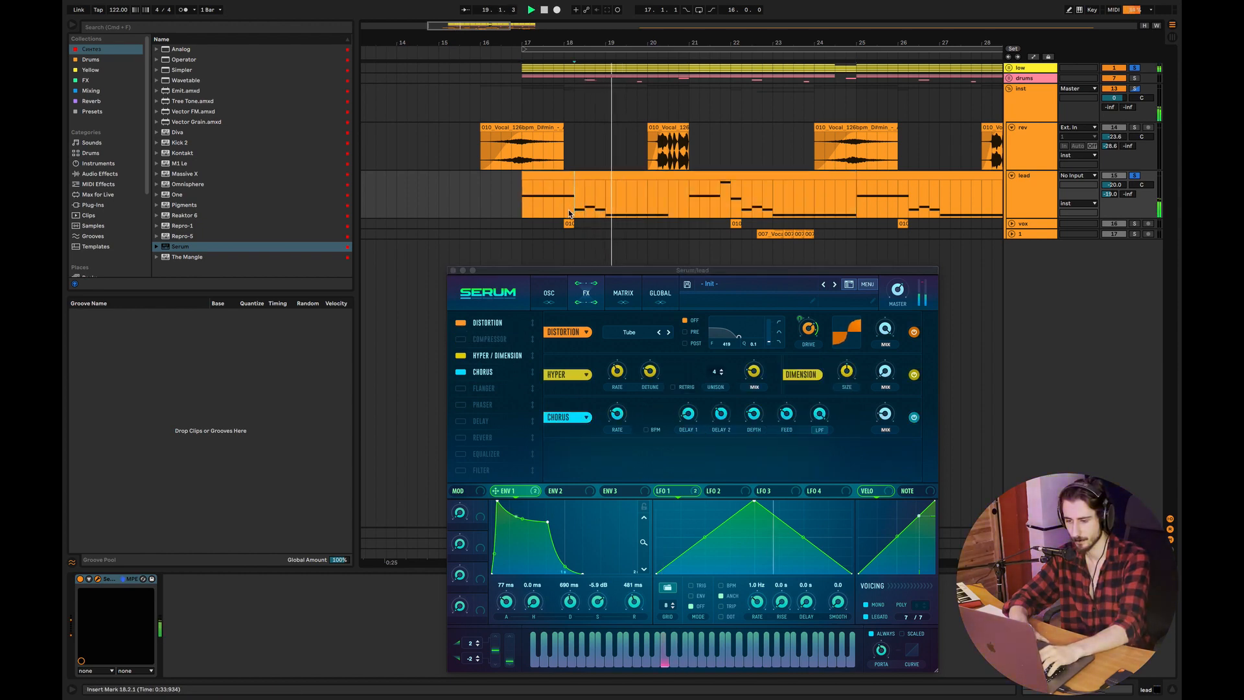
pyautogui.click(460, 339)
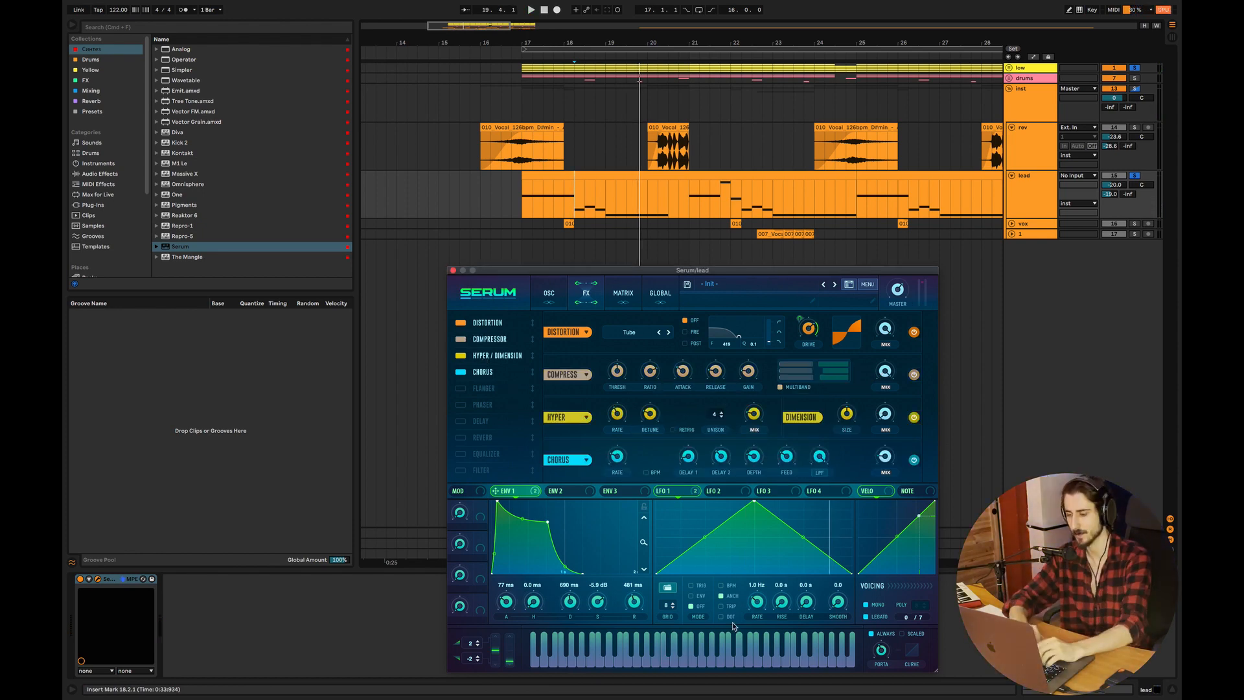
pyautogui.press('space')
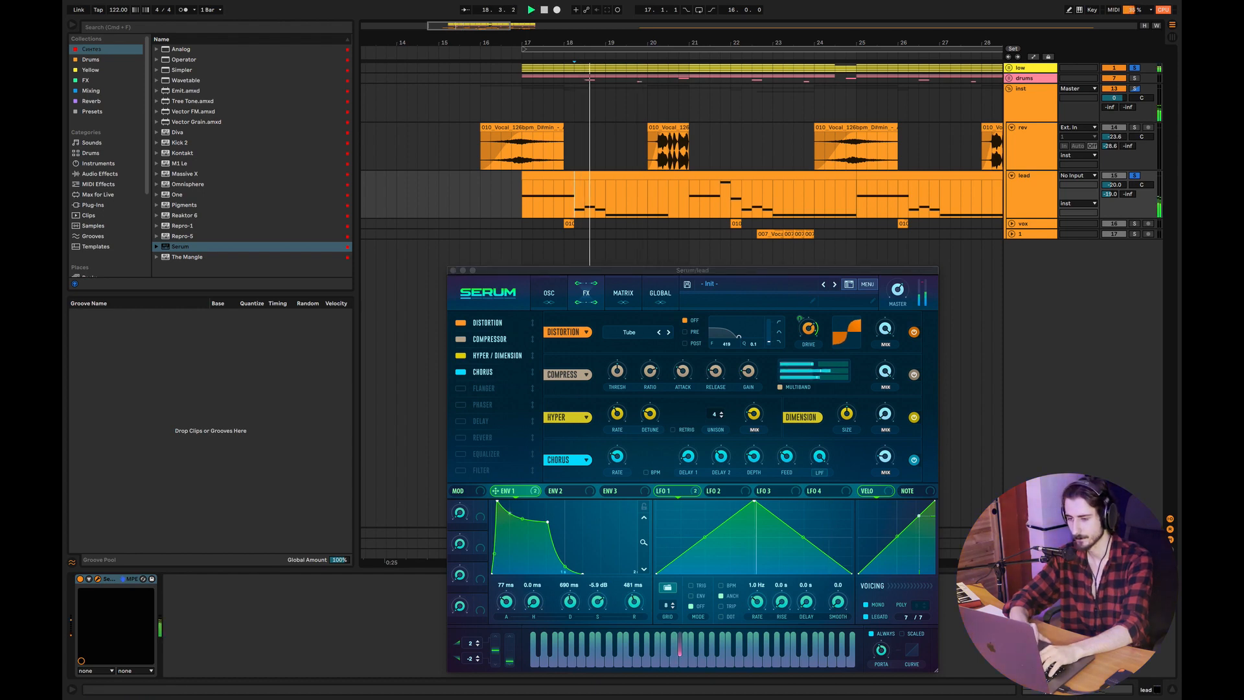
pyautogui.press('space')
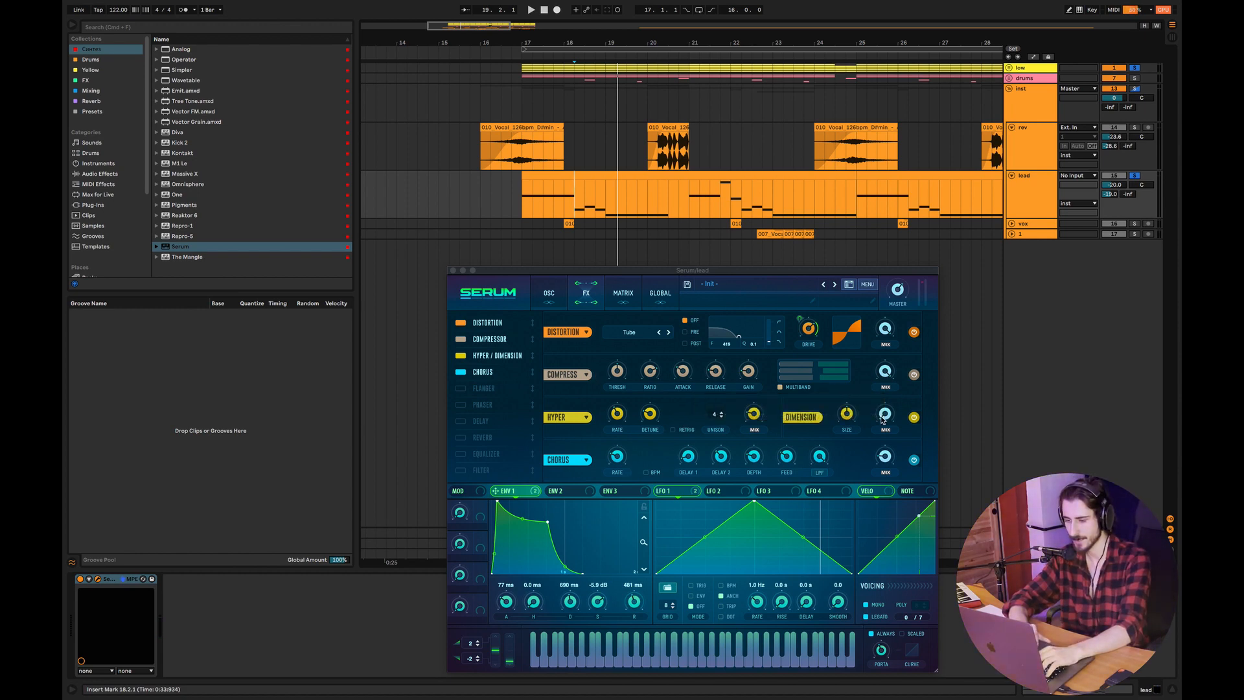
# Step: Set Serum's Hyper/Dimension mix to 17% and play the lead
pyautogui.moveTo(882, 418); pyautogui.dragTo(874, 388)
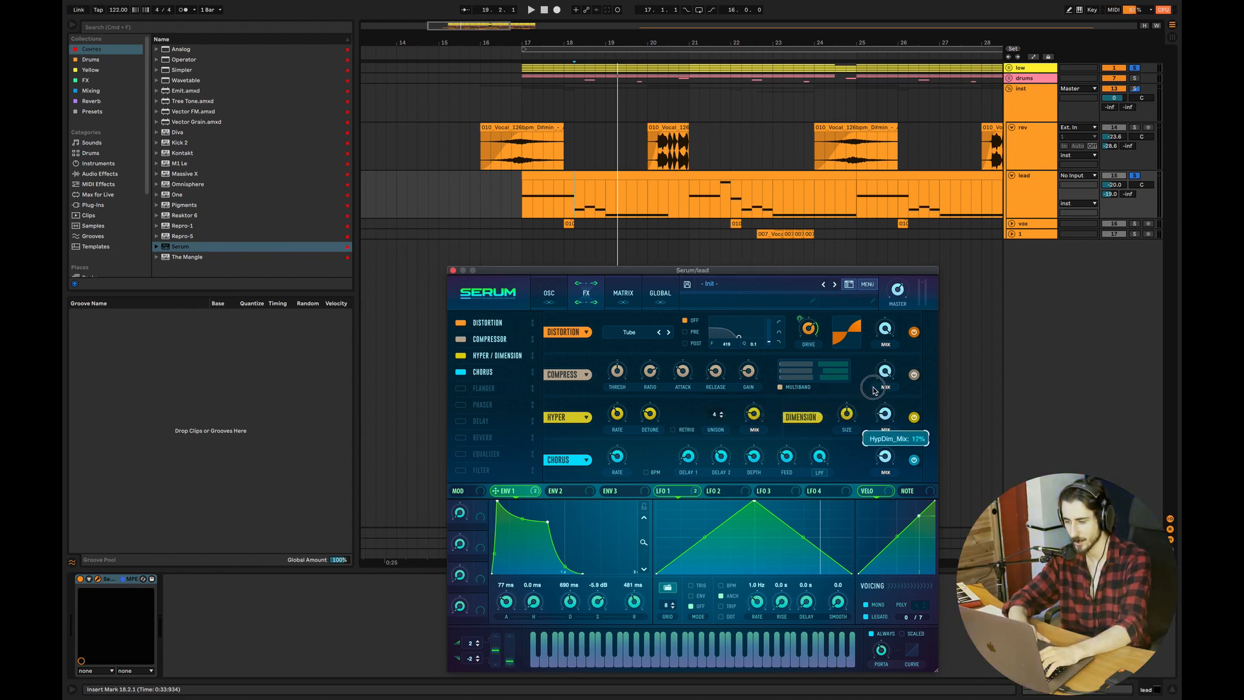
pyautogui.press('space')
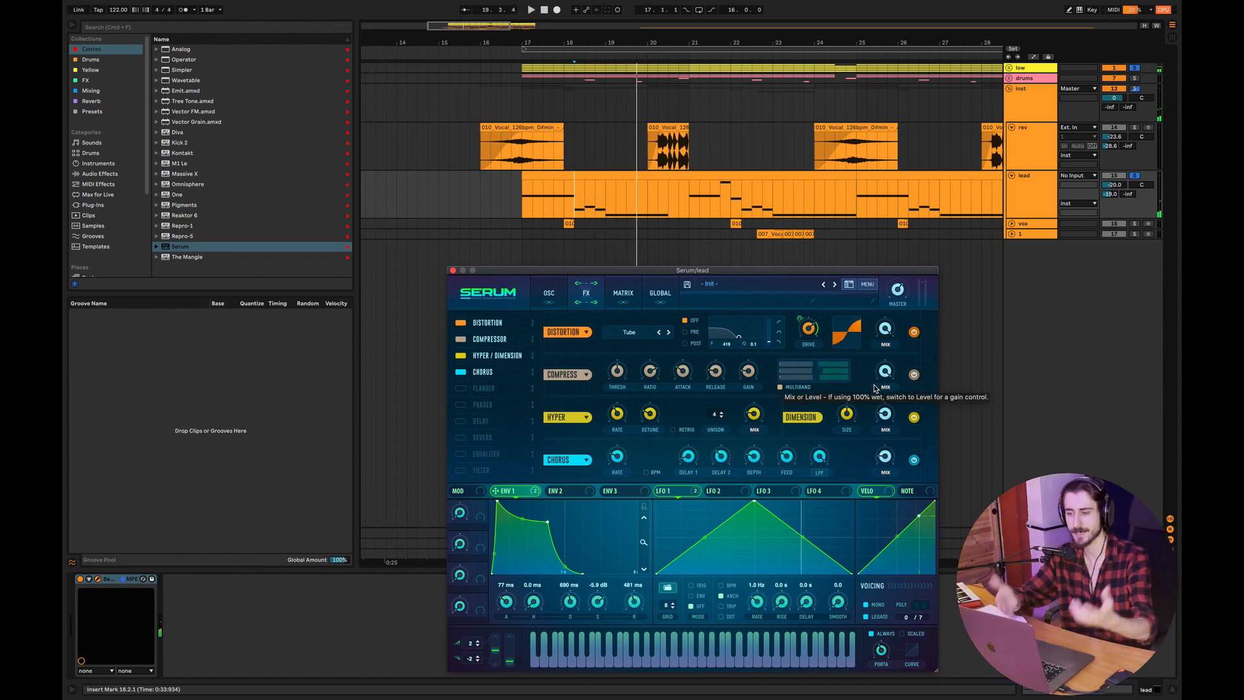
pyautogui.press('space')
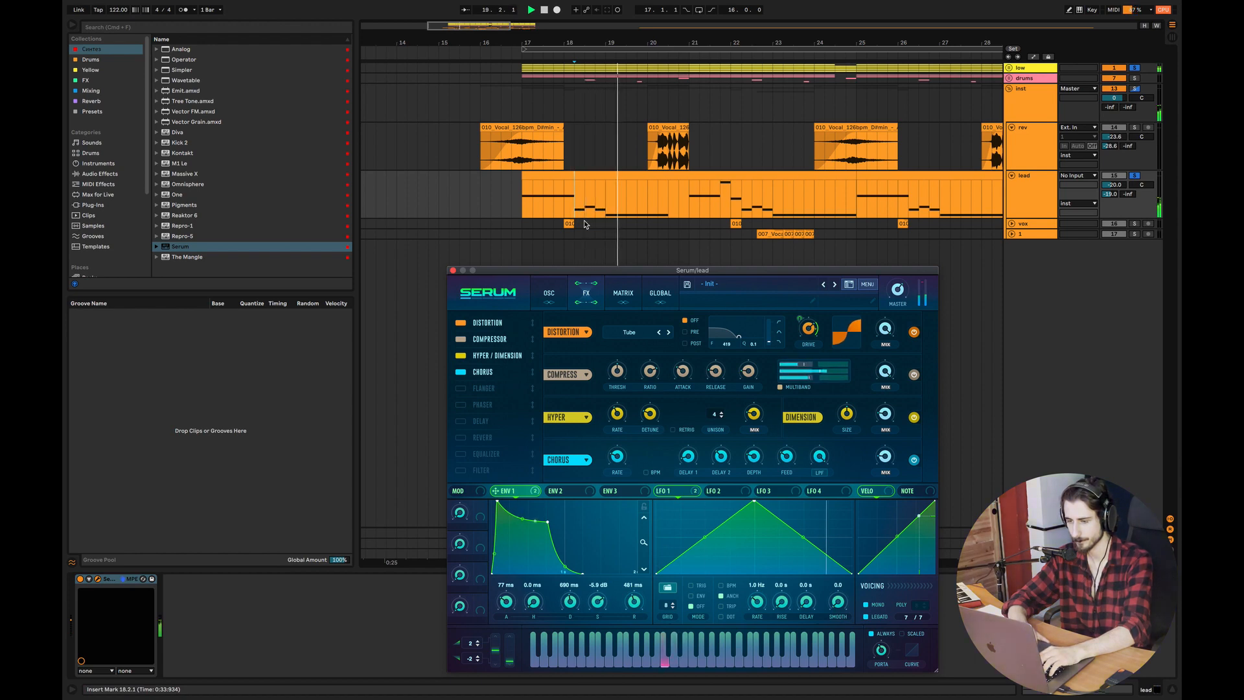
# Step: Bypass Serum's Chorus and Hyper/Dimension, play the lead from 18.2.1 for comparison, re-enable both effects and play again
pyautogui.click(523, 206)
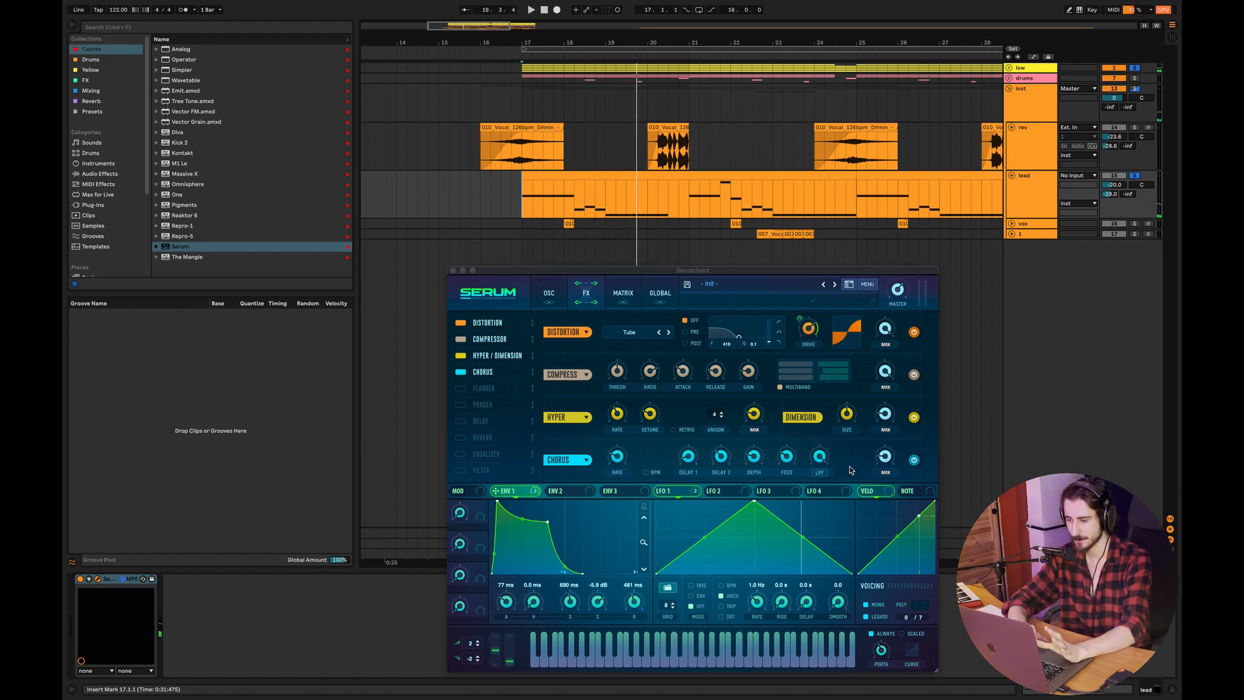
pyautogui.click(914, 459)
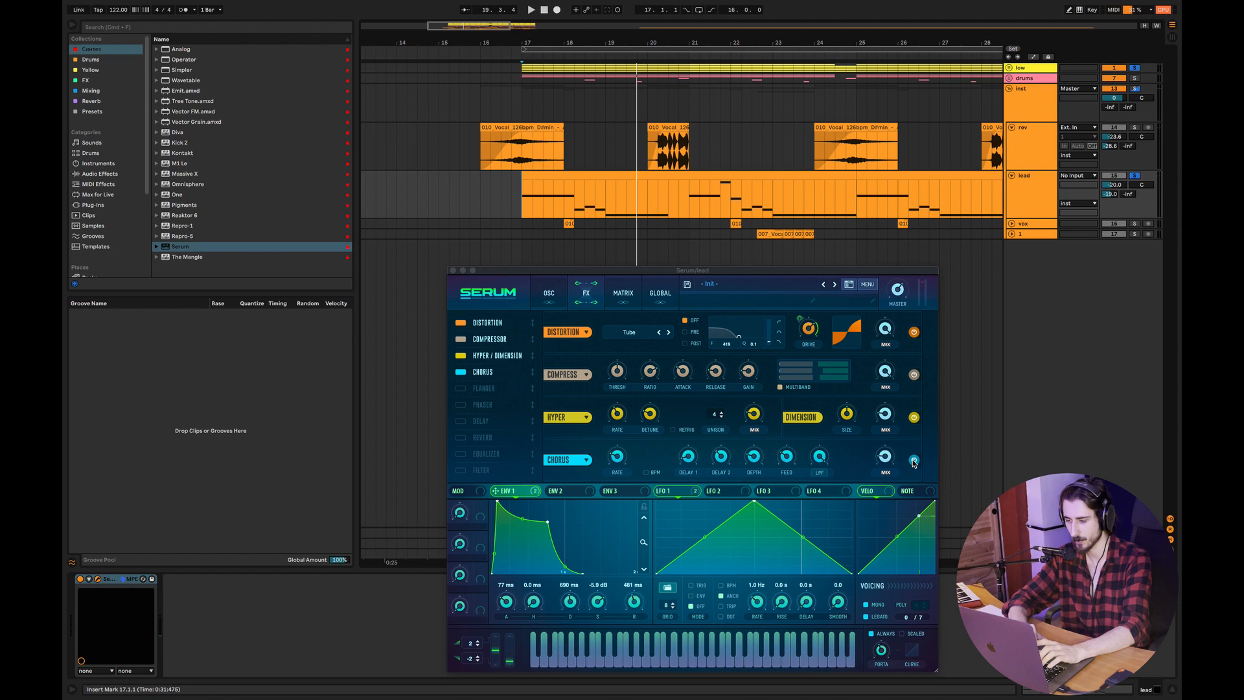
pyautogui.click(913, 417)
pyautogui.click(574, 206)
pyautogui.press('space')
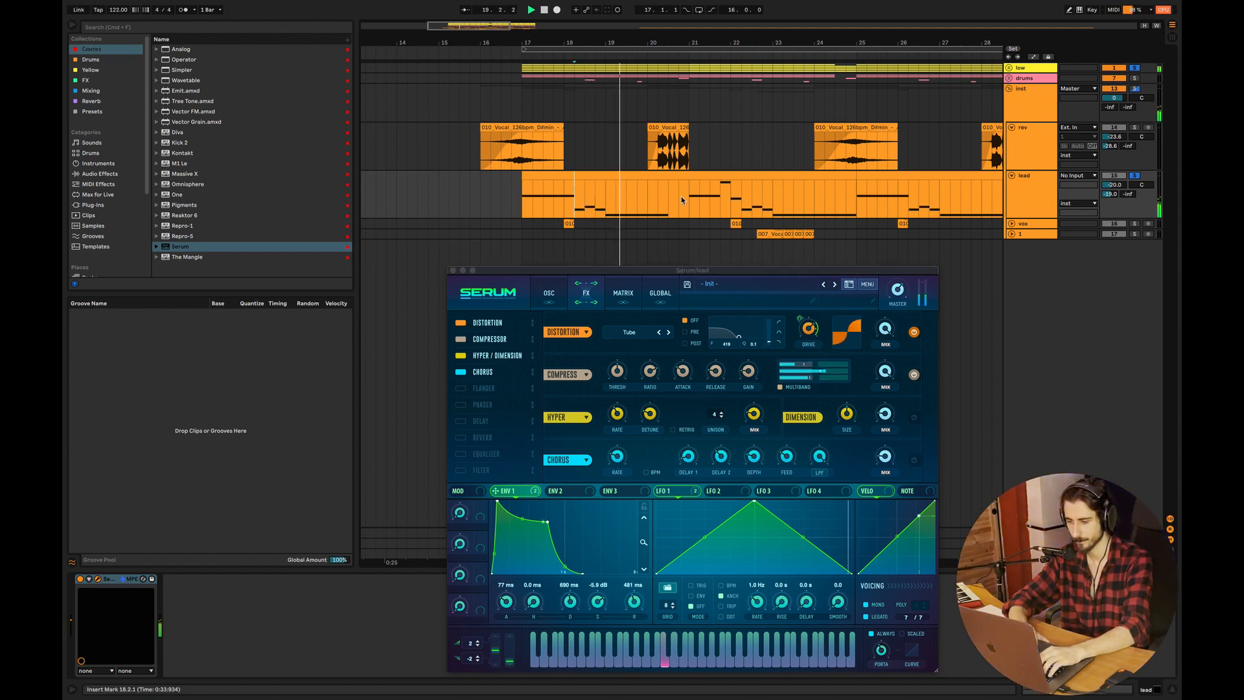
pyautogui.press('space')
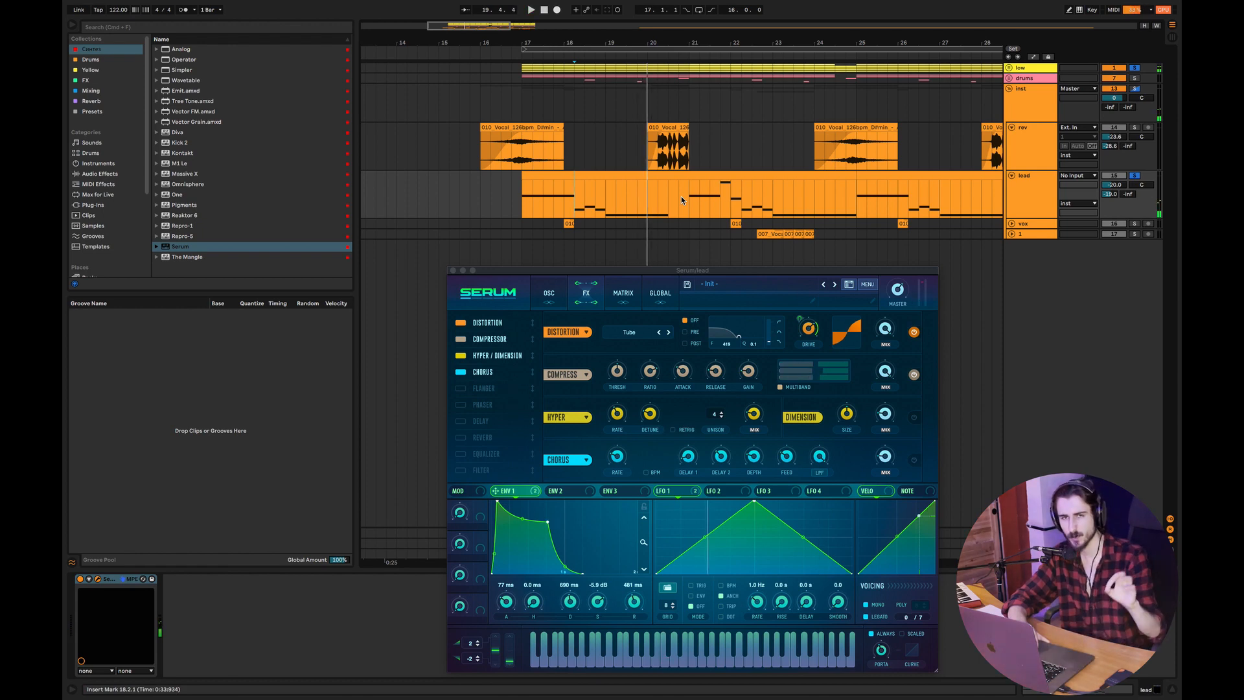
pyautogui.click(913, 459)
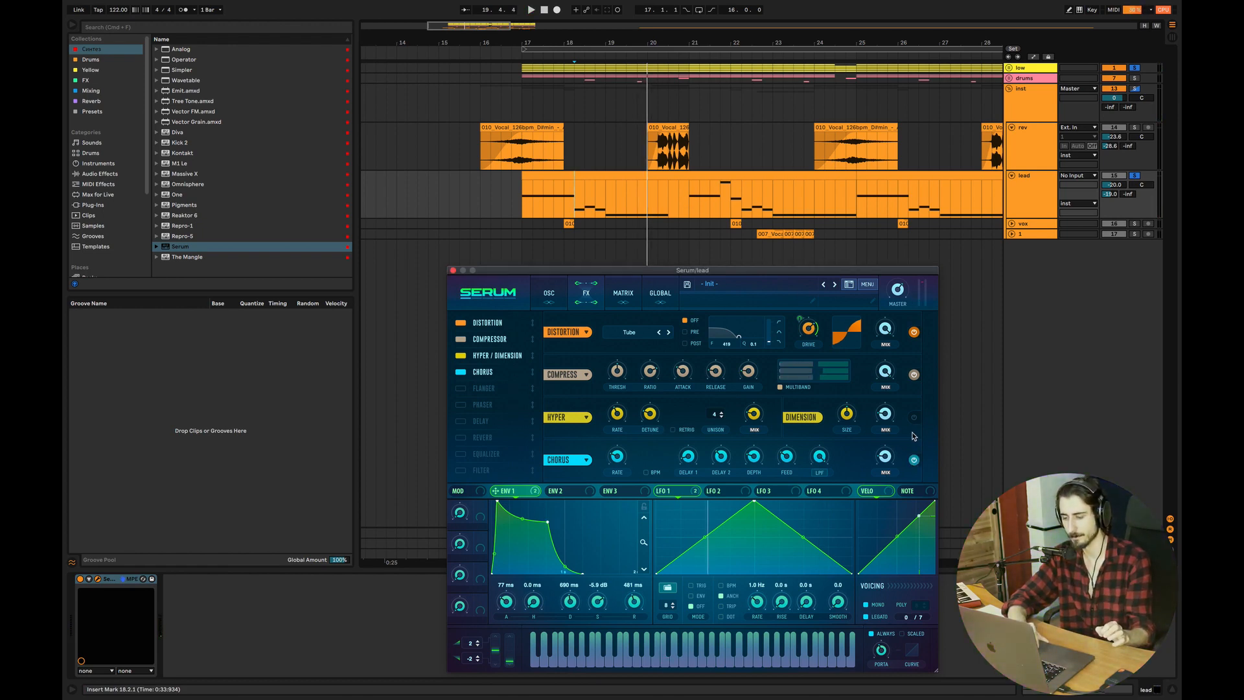
pyautogui.click(913, 417)
pyautogui.press('space')
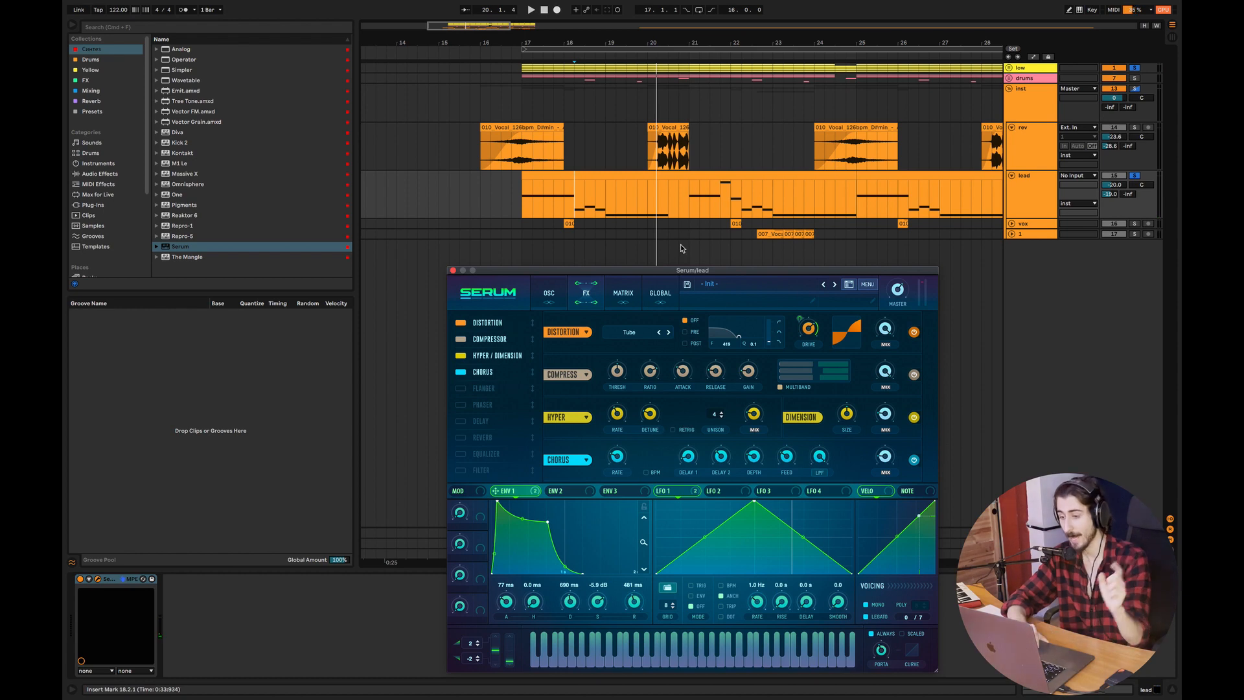
# Step: Examine Serum's modulation matrix, oscillators and LFO 1, including its routing to both oscillators' coarse pitch
pyautogui.click(663, 292)
pyautogui.click(622, 298)
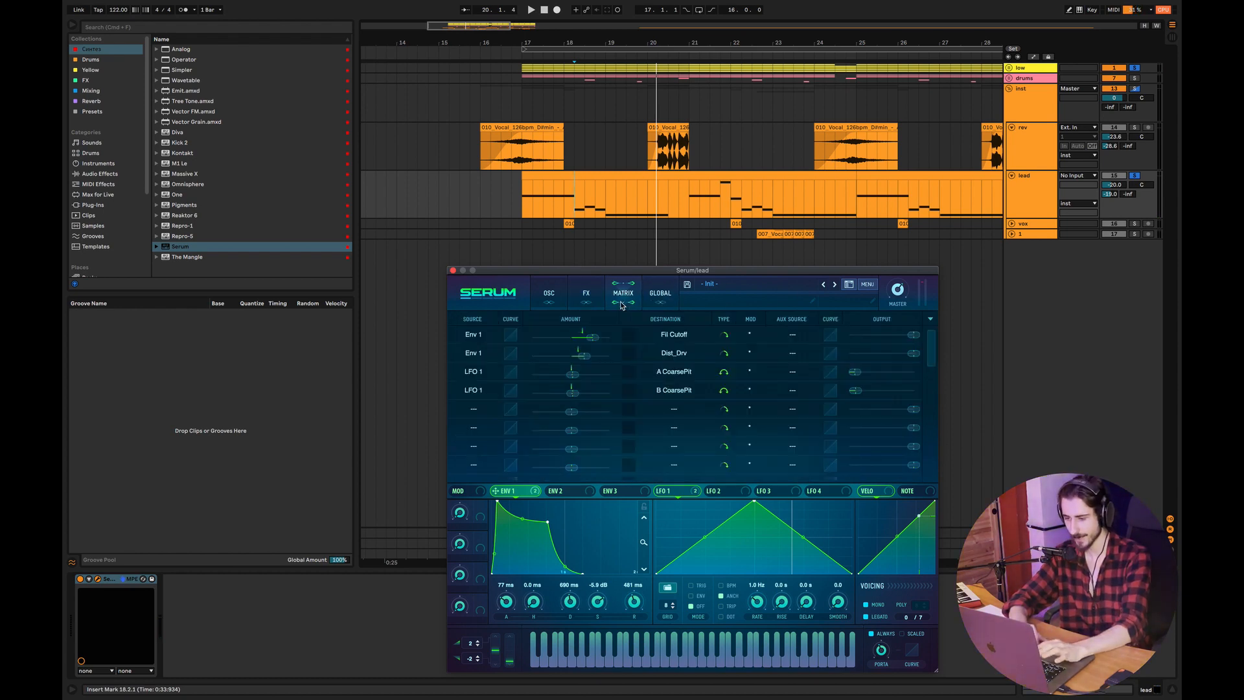
pyautogui.click(548, 294)
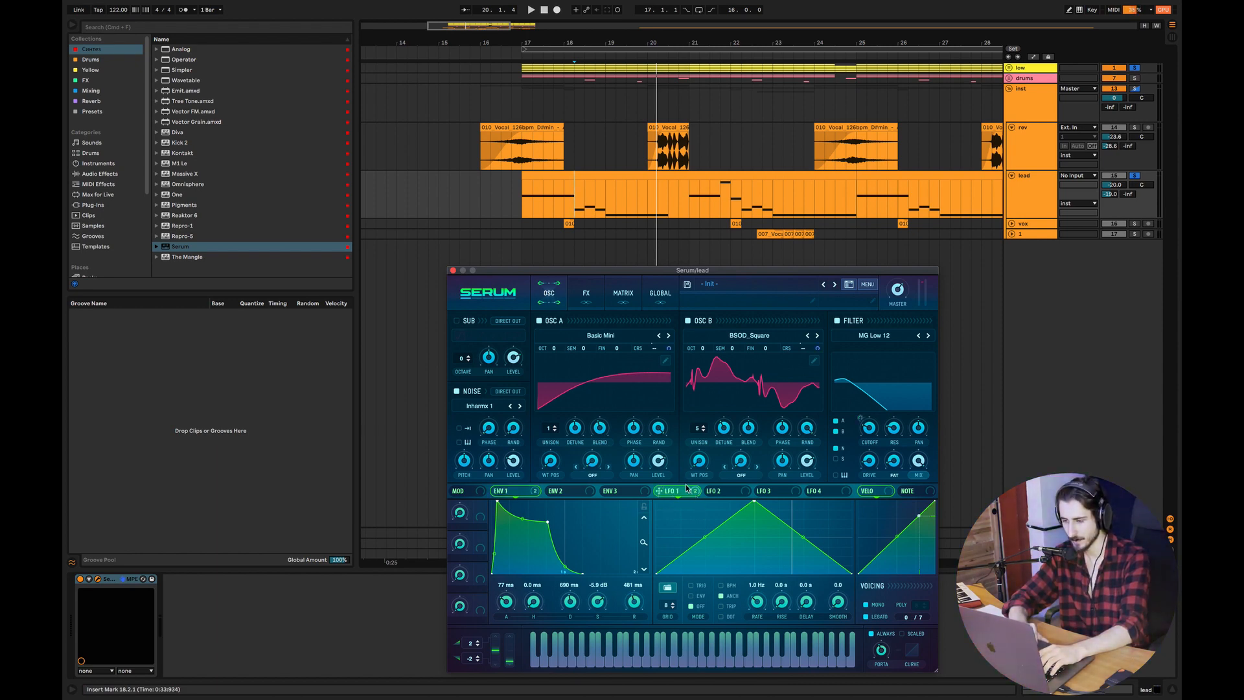
pyautogui.moveTo(681, 493)
pyautogui.mouseDown()
pyautogui.moveTo(680, 392)
pyautogui.moveTo(658, 350)
pyautogui.moveTo(681, 505)
pyautogui.moveTo(644, 343)
pyautogui.moveTo(685, 495)
pyautogui.mouseUp()
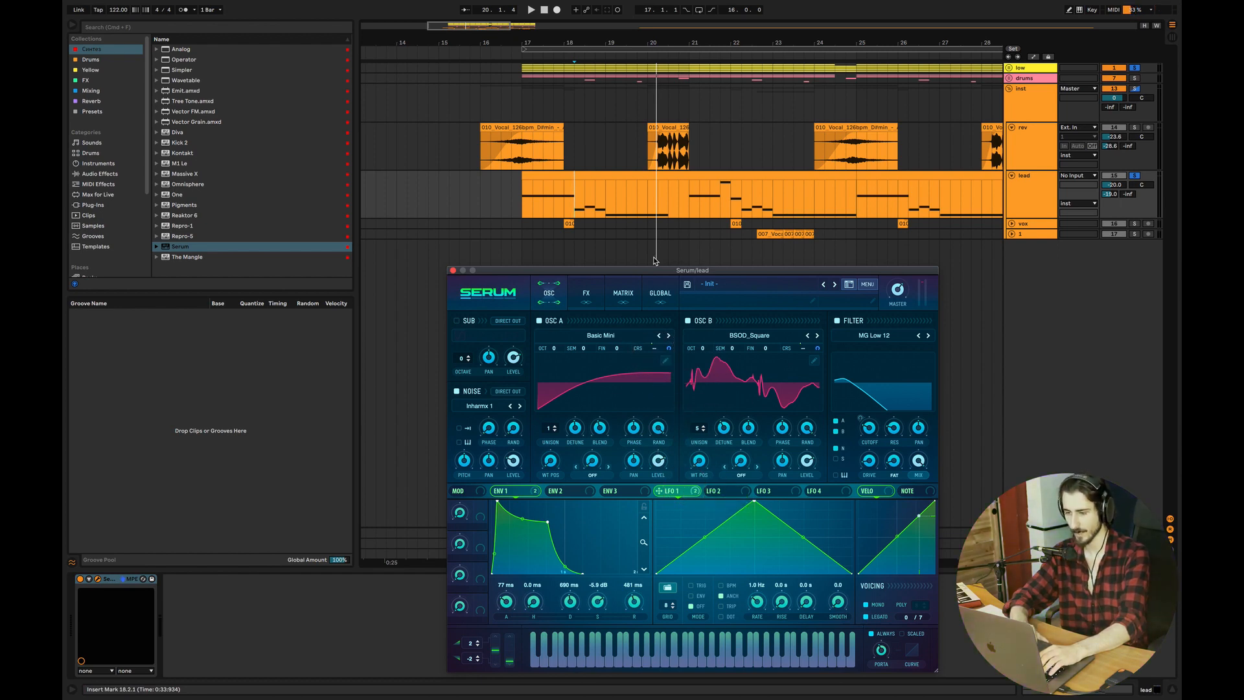
pyautogui.click(660, 288)
pyautogui.click(625, 287)
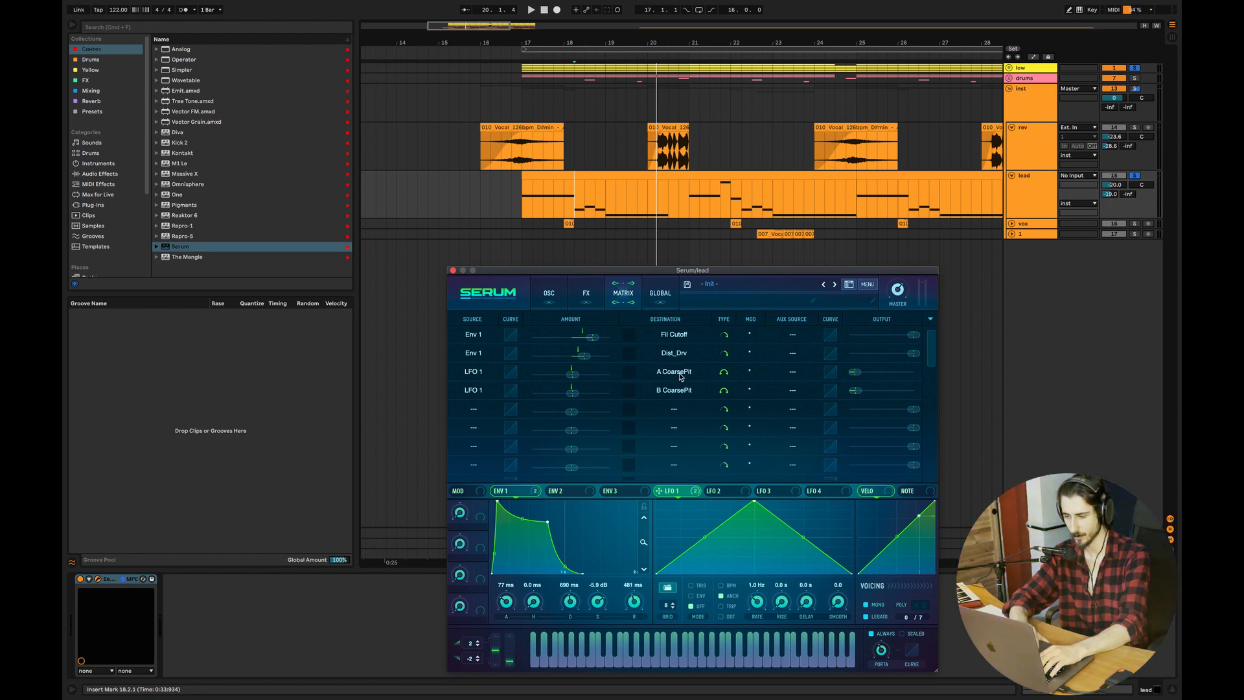
# Step: Raise the matrix outputs for LFO 1 to A and B CoarsePit, play the lead for comparison, and lower the B CoarsePit output to 12
pyautogui.click(859, 374)
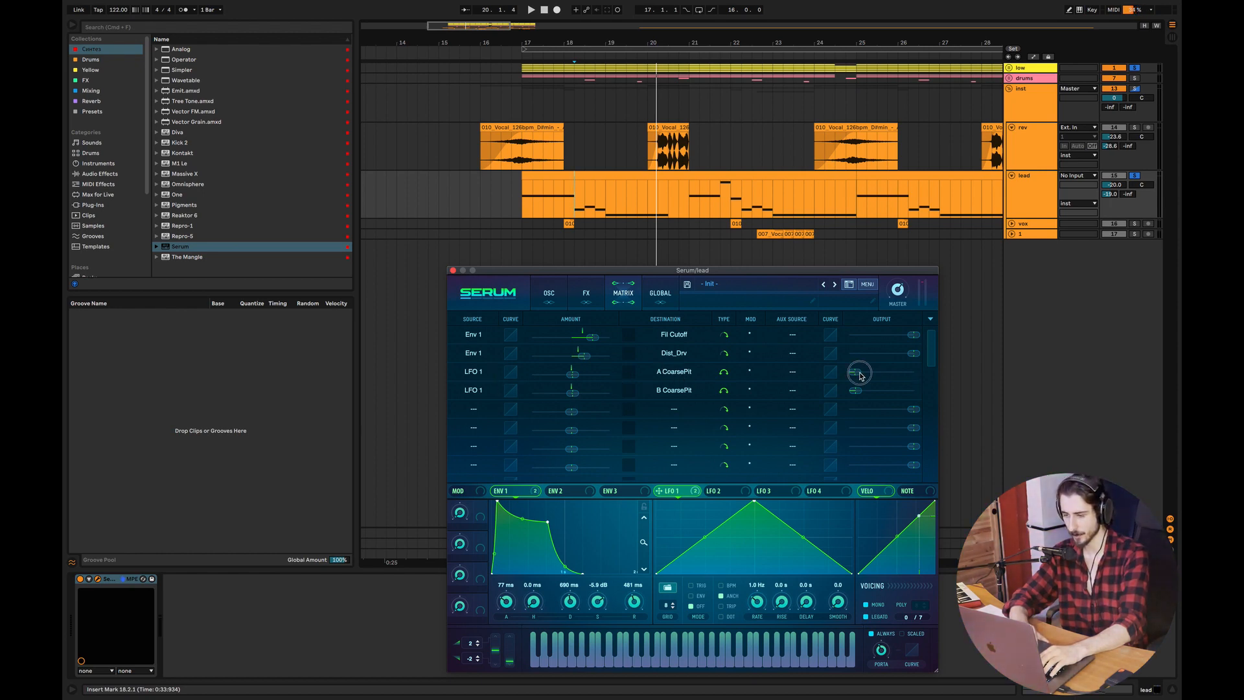
pyautogui.moveTo(857, 372); pyautogui.dragTo(856, 372)
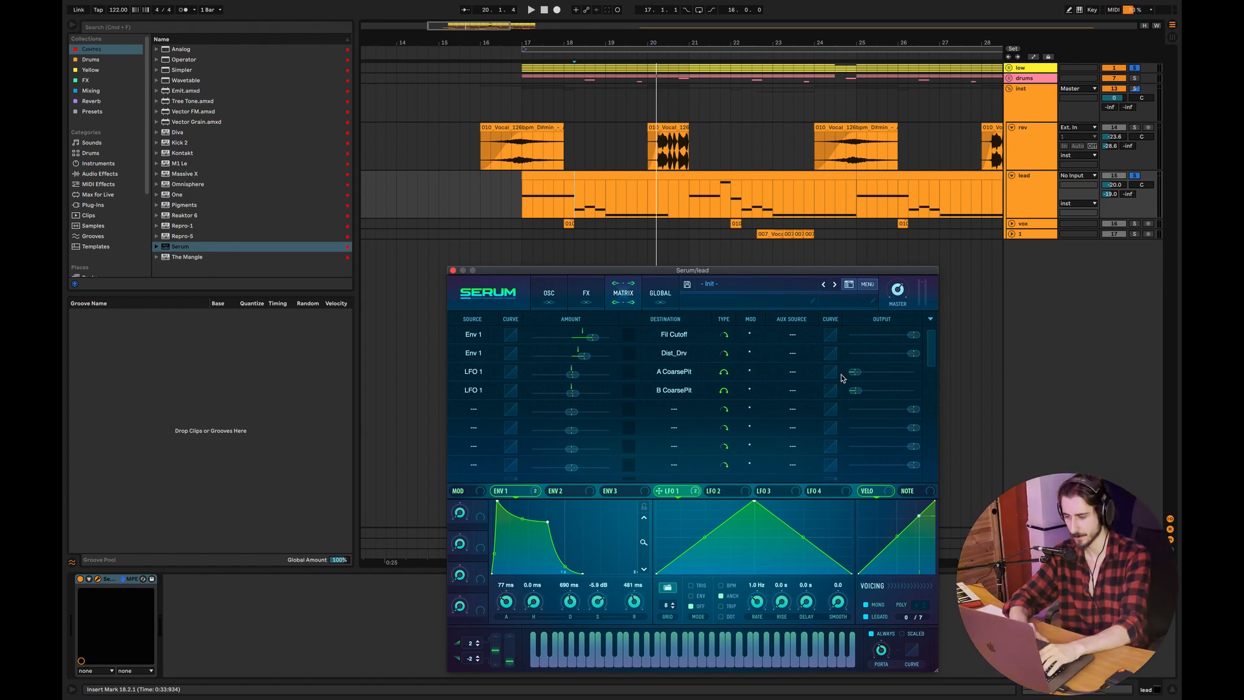
pyautogui.moveTo(855, 373); pyautogui.dragTo(872, 392)
pyautogui.press('space')
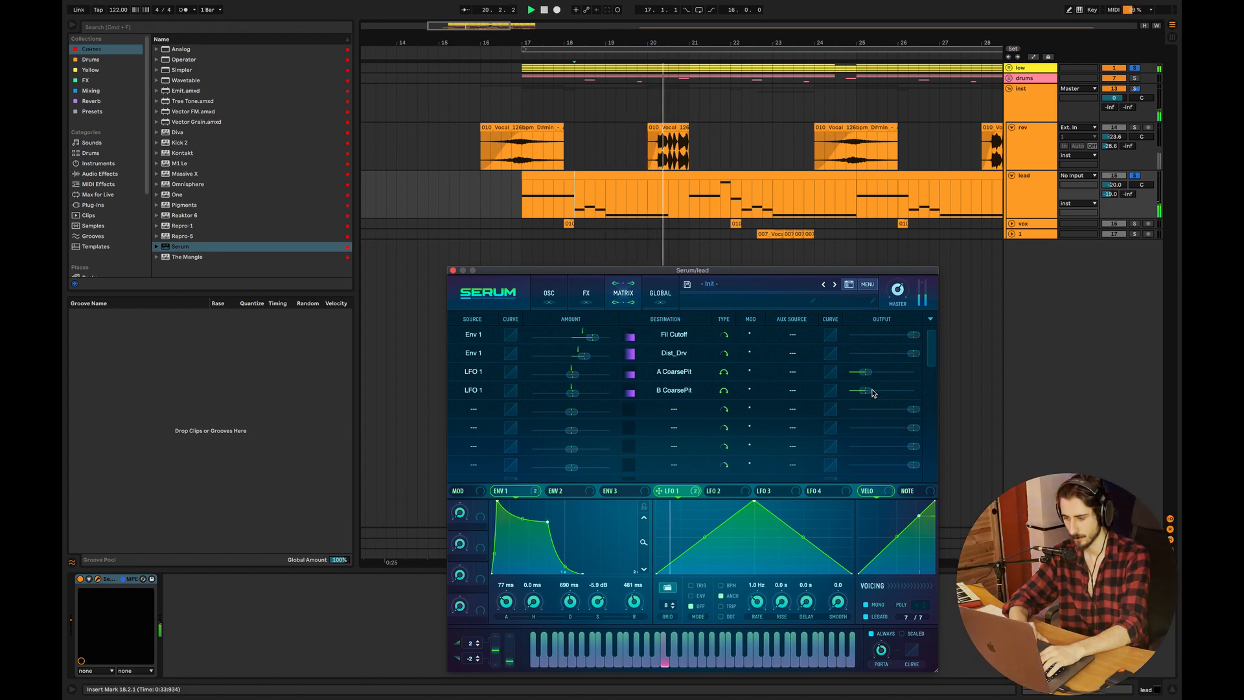
pyautogui.moveTo(869, 393); pyautogui.dragTo(861, 392)
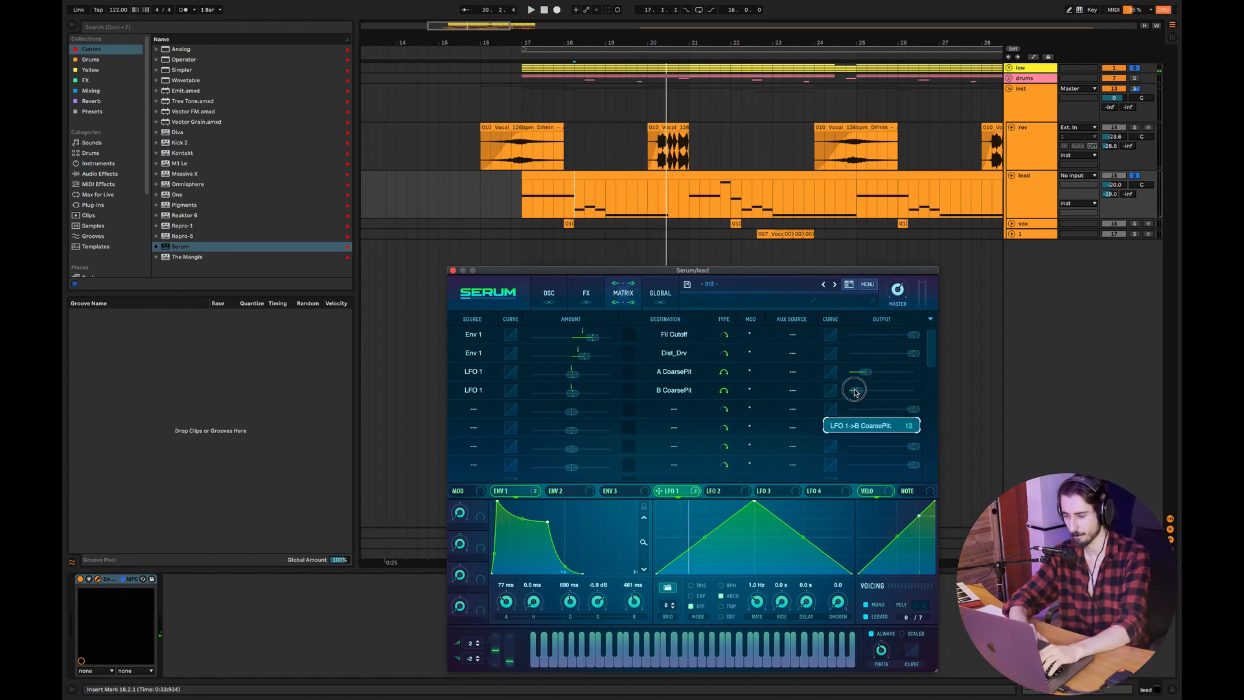